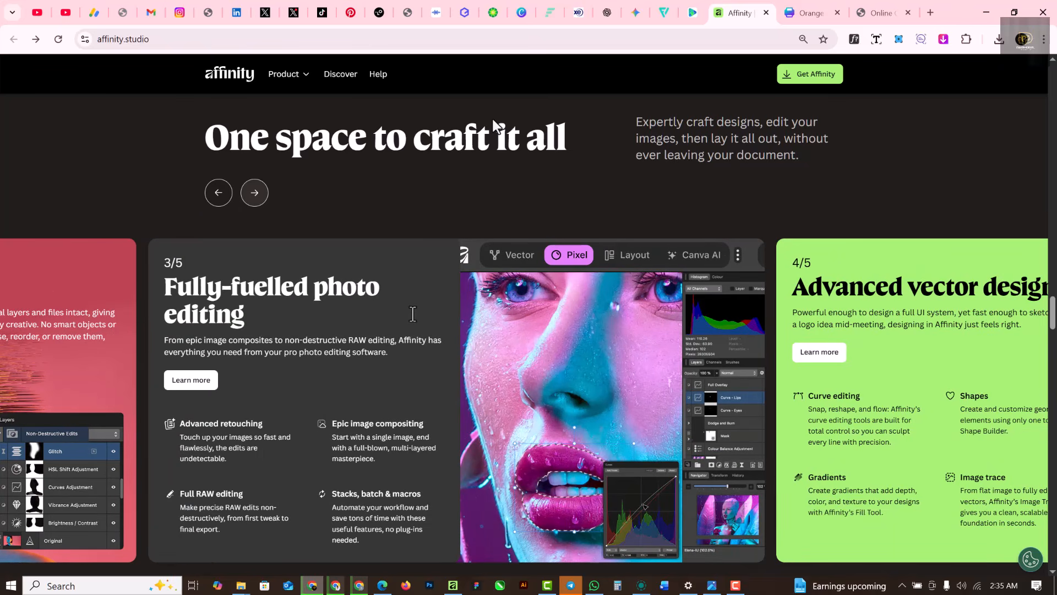
# Browse the feature cards on the Affinity website through to the advanced vector design card
pyautogui.hscroll(10, 413, 314)
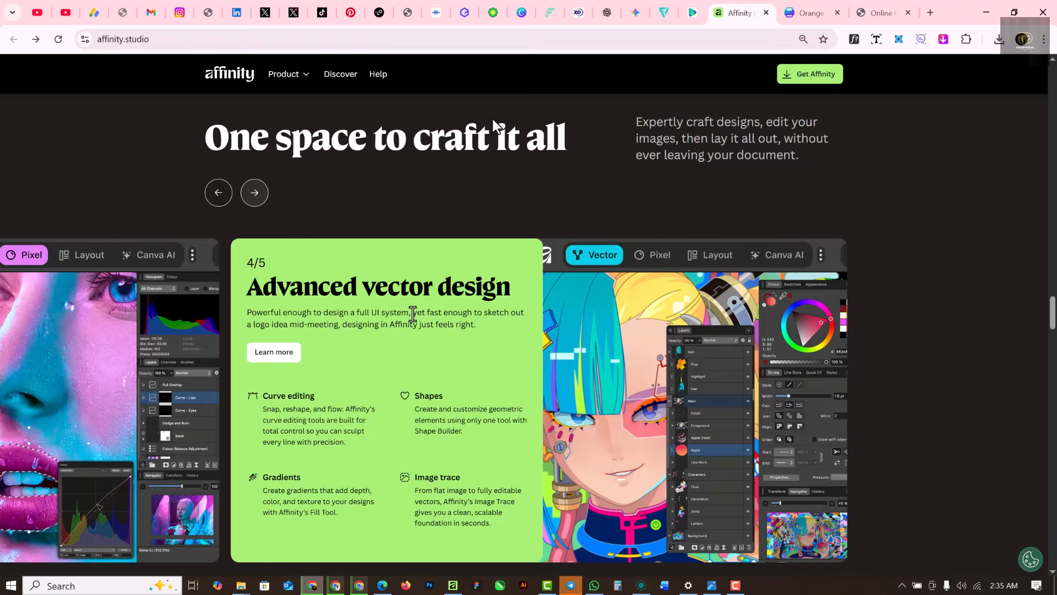
pyautogui.hscroll(5, 726, 292)
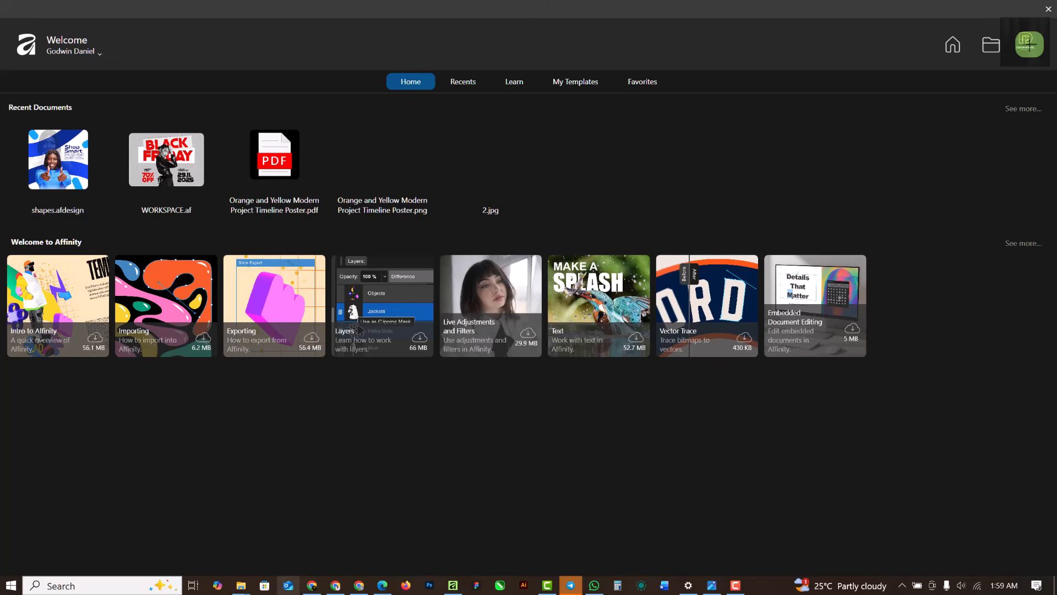
# Switch to the Affinity website in the browser, go to its download page, and show the Windows installer options
pyautogui.click(312, 585)
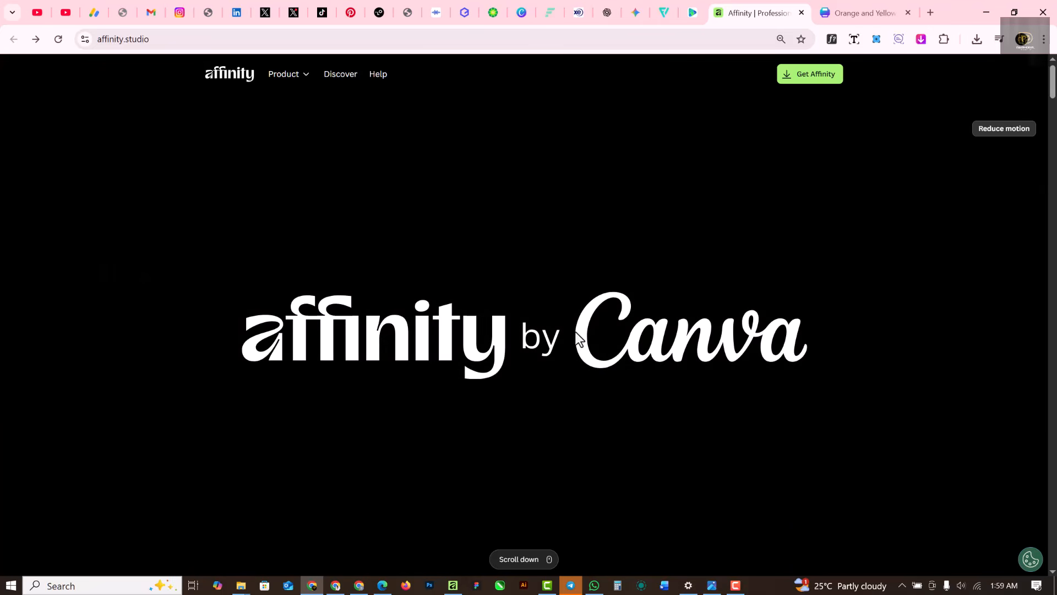
pyautogui.scroll(-3, 579, 385)
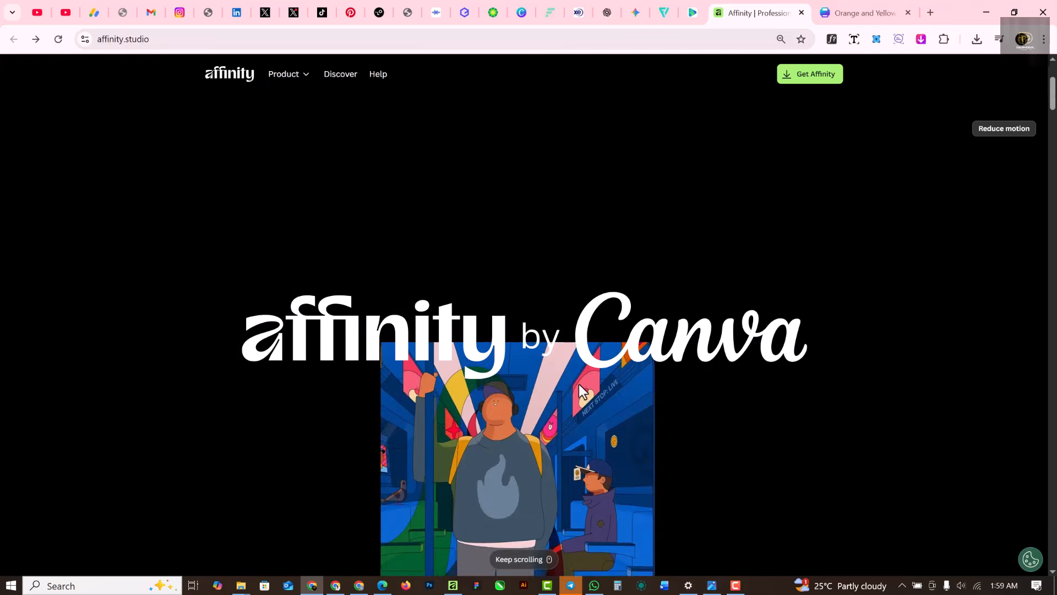
pyautogui.scroll(-5, 578, 382)
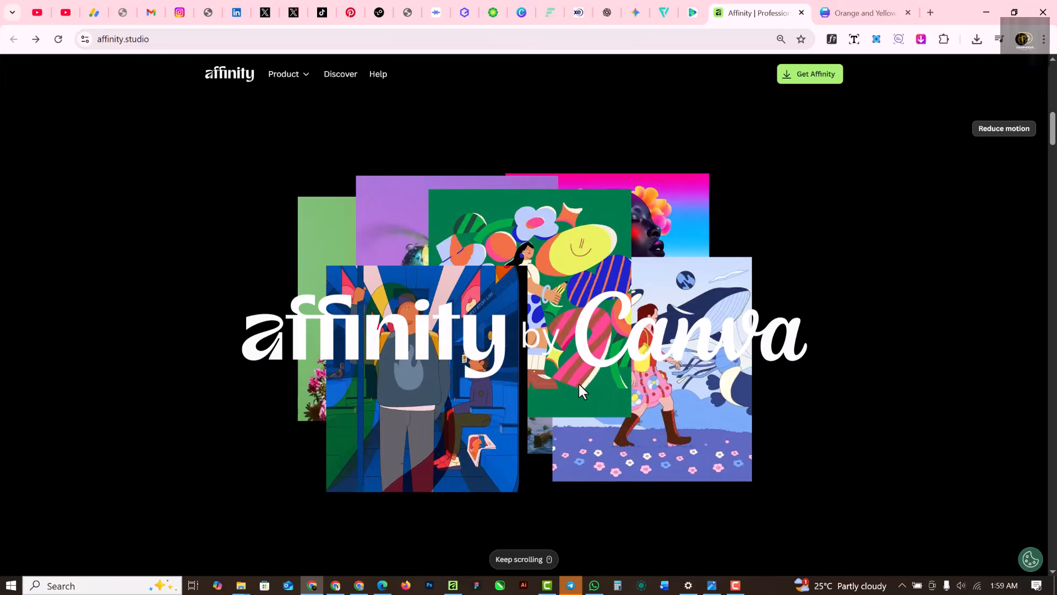
pyautogui.scroll(-2, 579, 385)
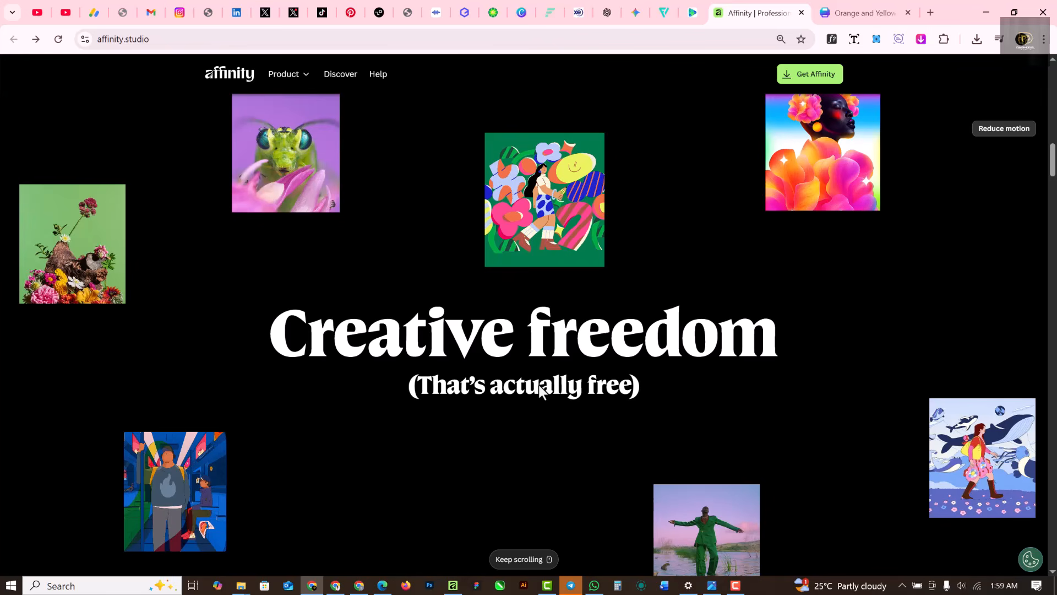
pyautogui.scroll(-5, 601, 395)
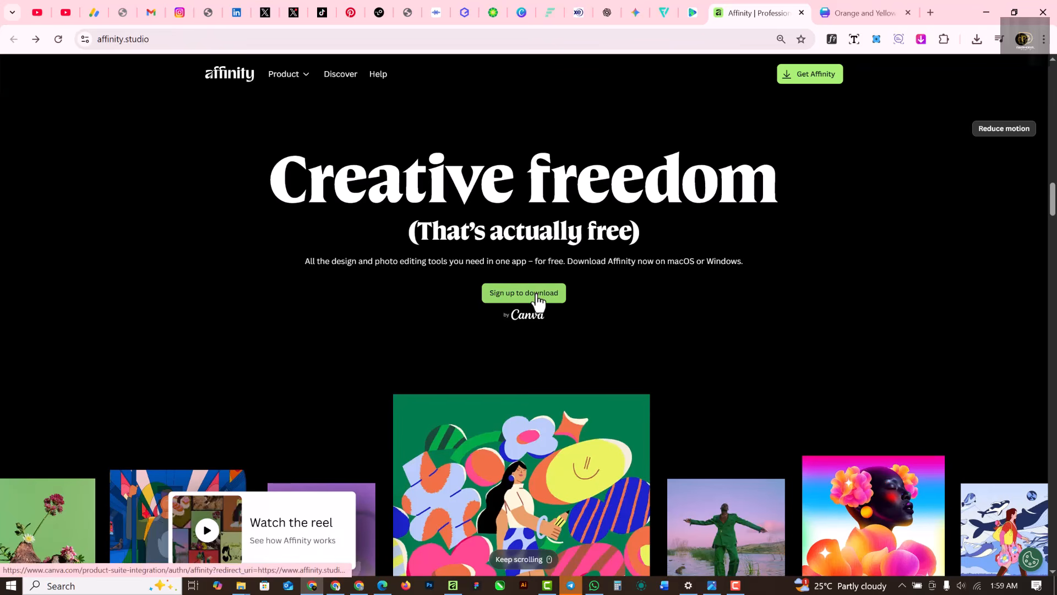
pyautogui.click(538, 302)
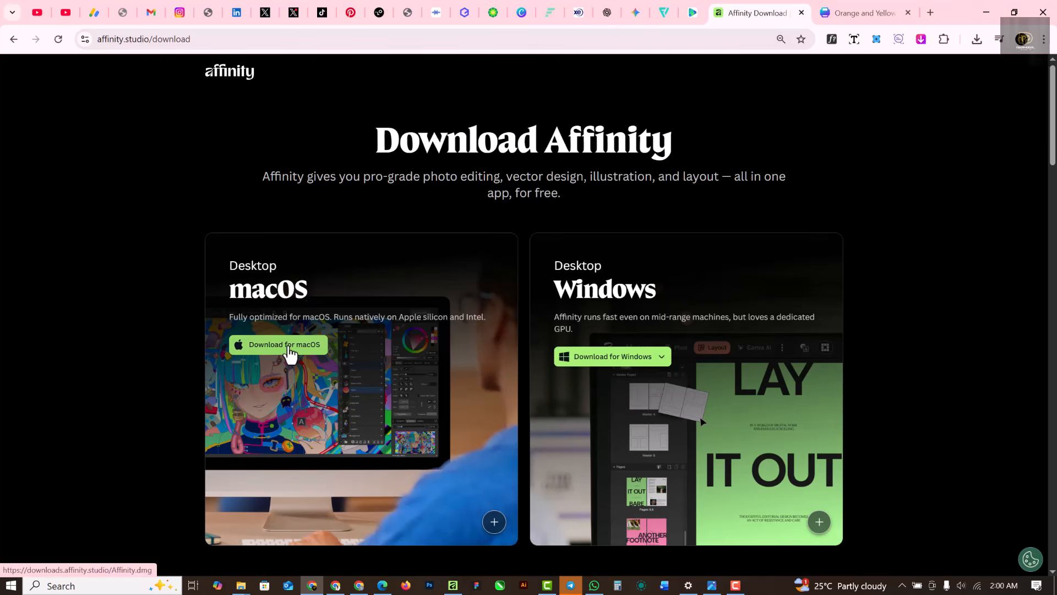
pyautogui.click(645, 363)
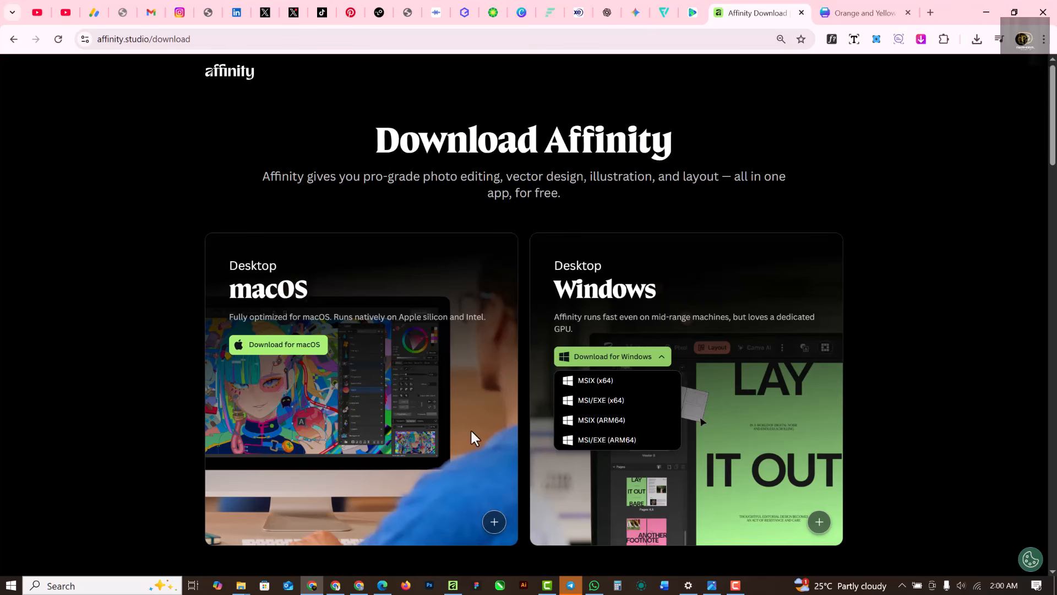
# Switch to the Affinity app and create a new landscape A3 document in inches at 300 DPI with RGB/8 colour
pyautogui.click(457, 584)
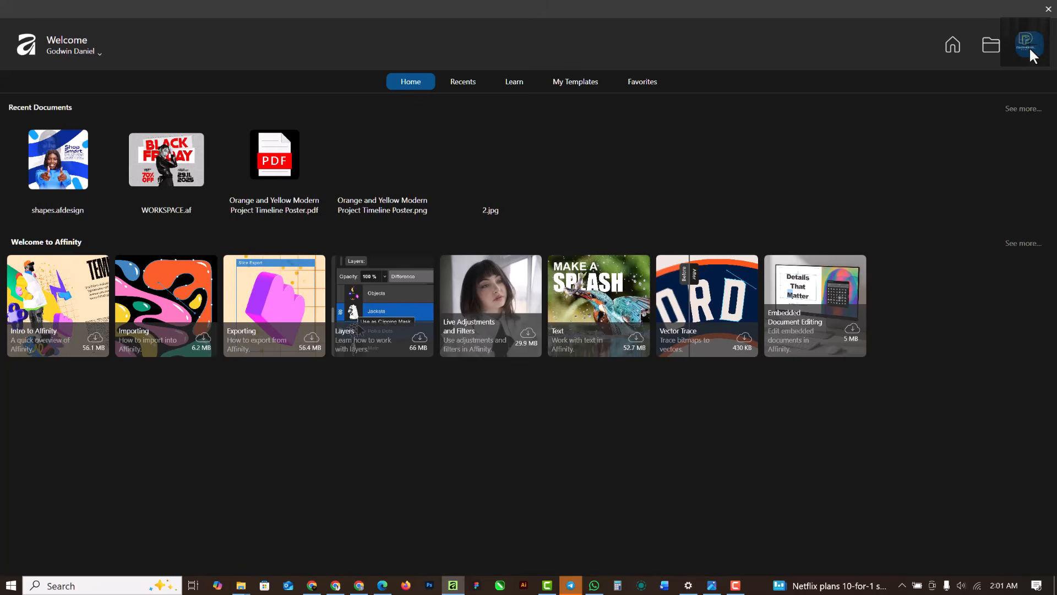
pyautogui.click(1030, 48)
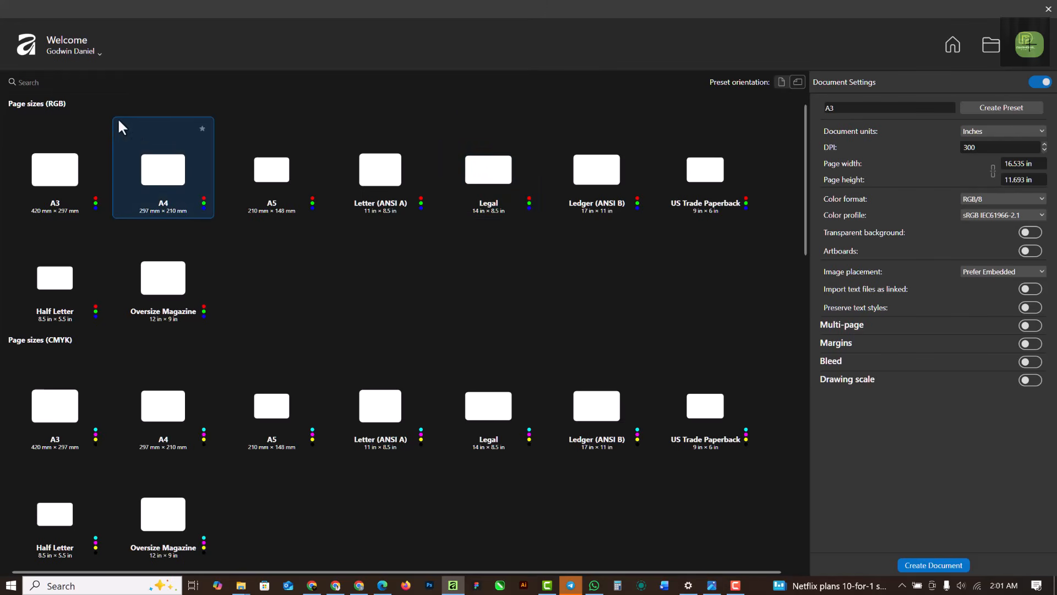
pyautogui.scroll(-4, 358, 326)
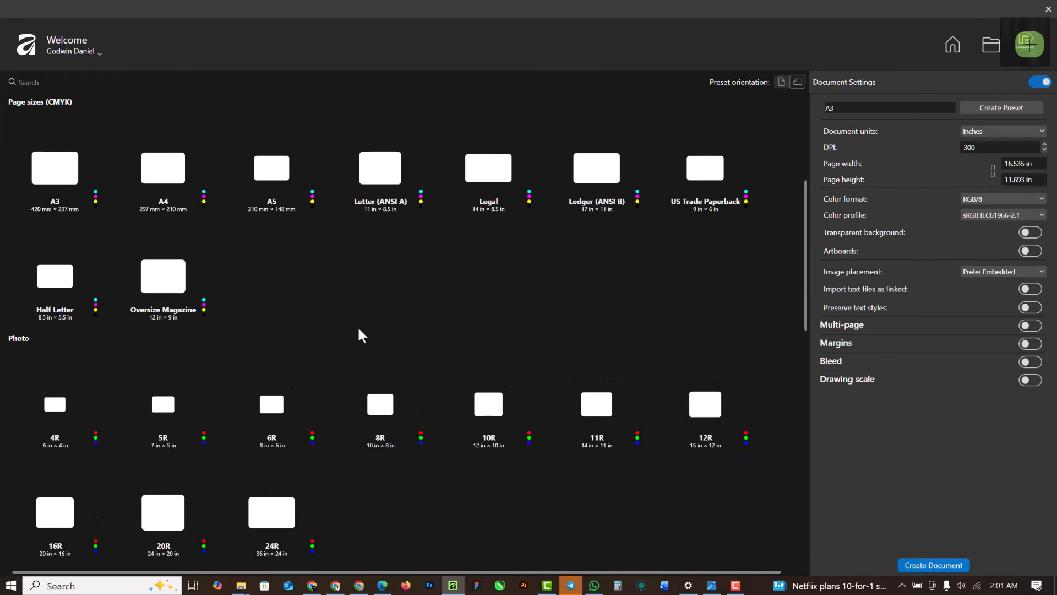
pyautogui.scroll(4, 358, 330)
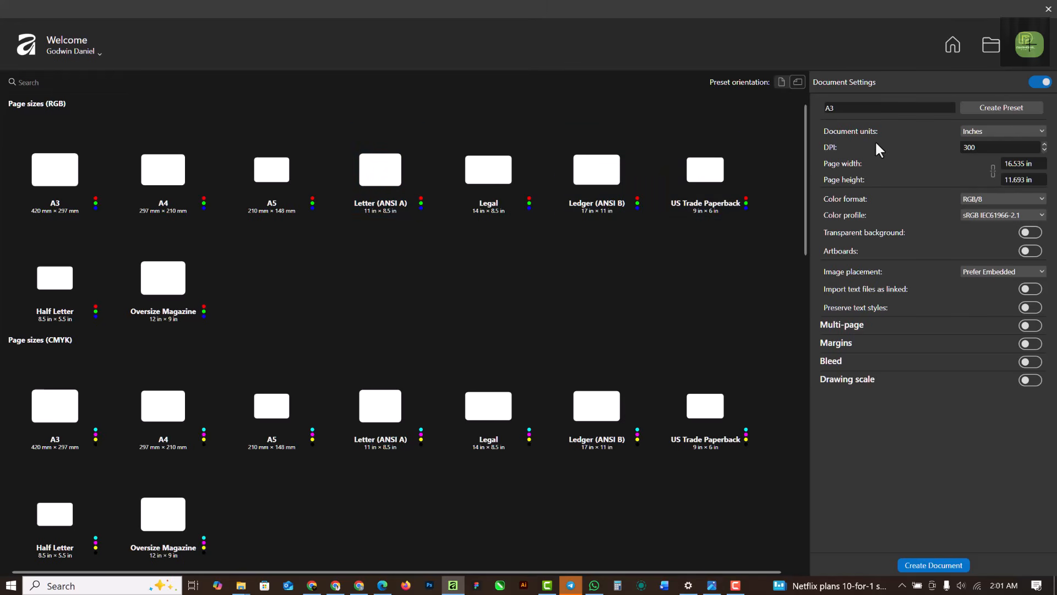
pyautogui.click(990, 125)
pyautogui.click(990, 125)
pyautogui.click(991, 201)
pyautogui.click(940, 204)
pyautogui.click(942, 565)
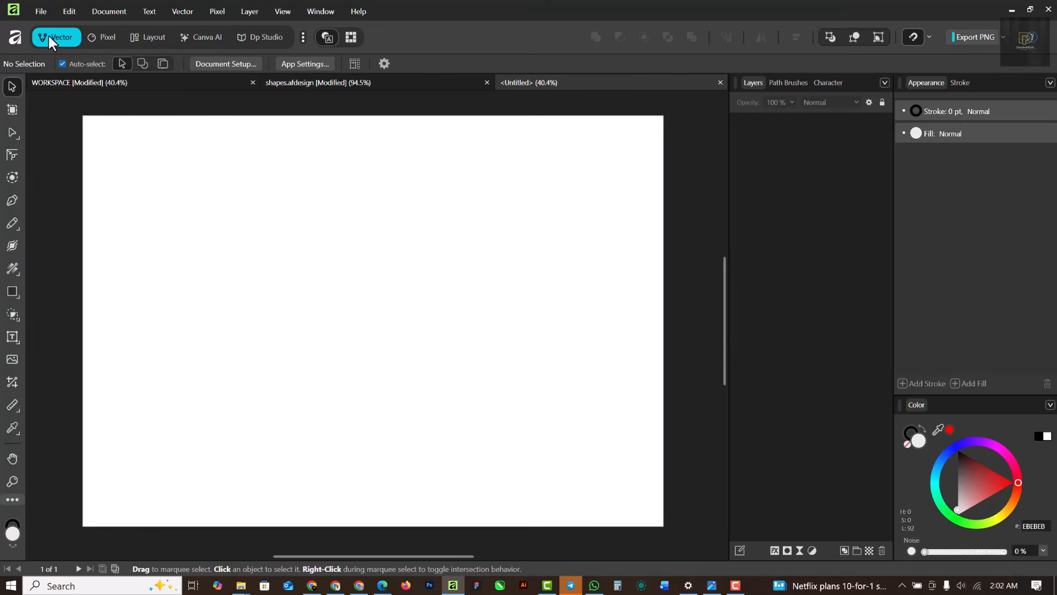
# Compare the Pixel, Canva AI, Dp Studio, Vector and Layout workspaces, and view the list of available studios
pyautogui.click(100, 35)
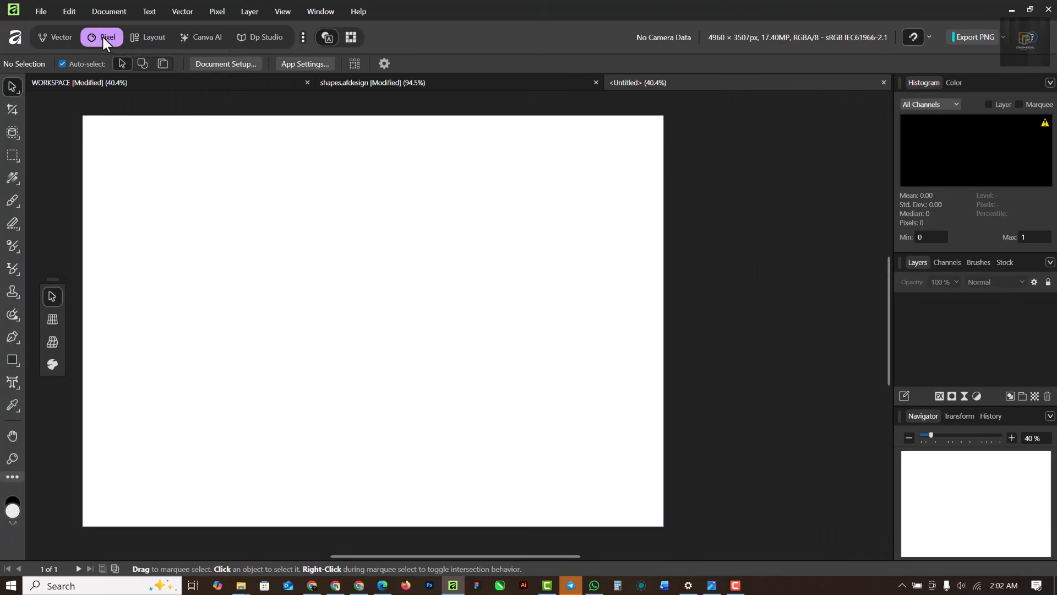
pyautogui.click(206, 36)
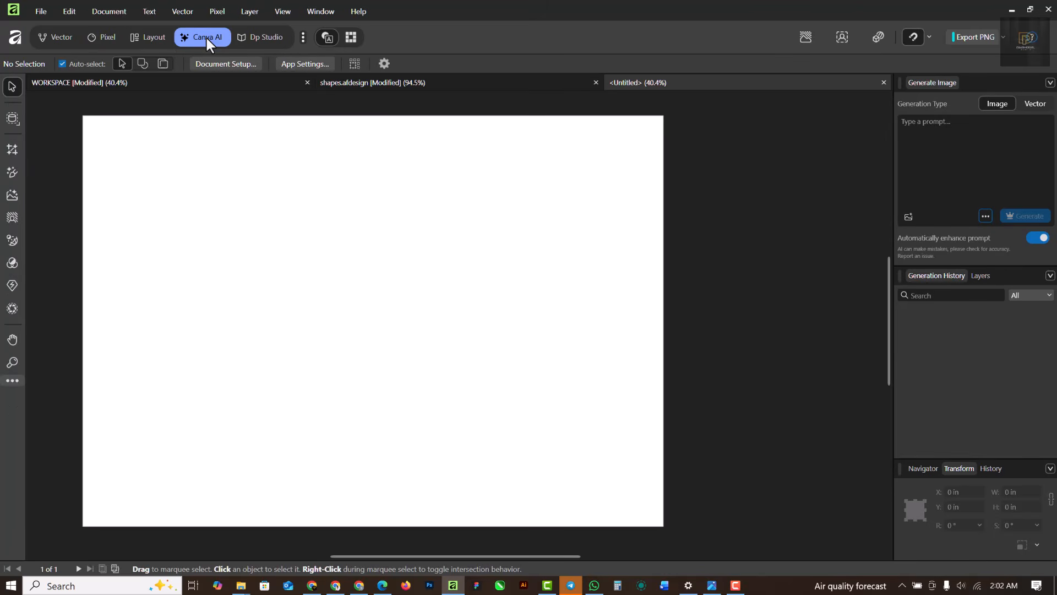
pyautogui.click(266, 36)
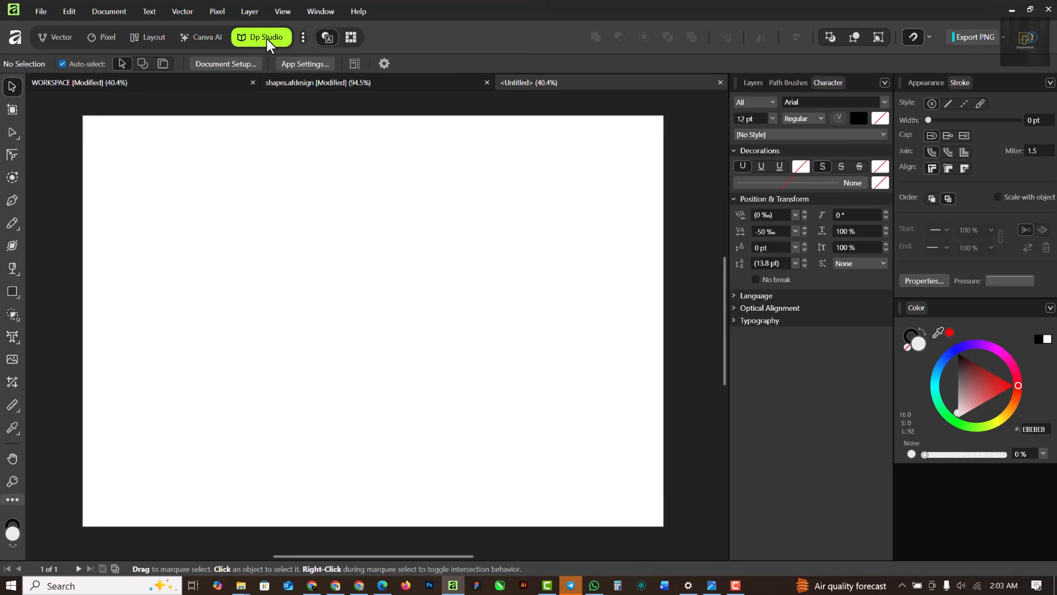
pyautogui.click(63, 35)
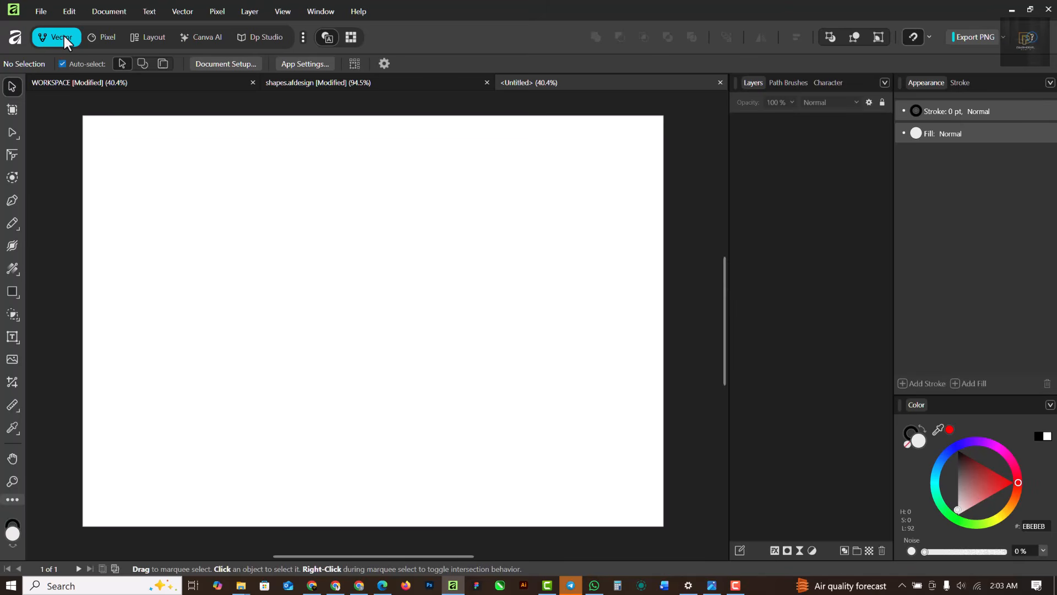
pyautogui.click(94, 35)
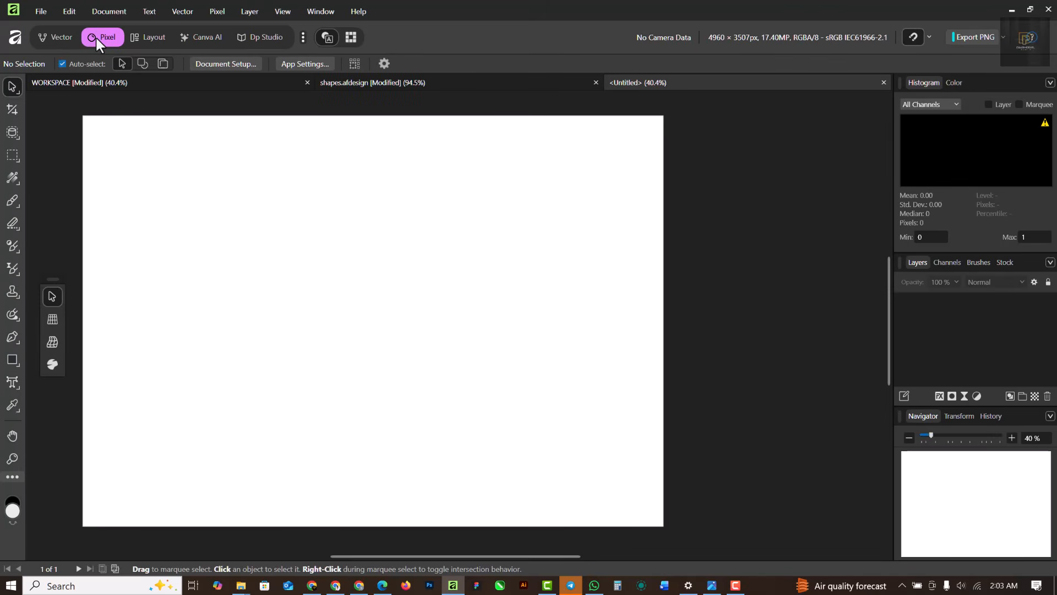
pyautogui.click(154, 37)
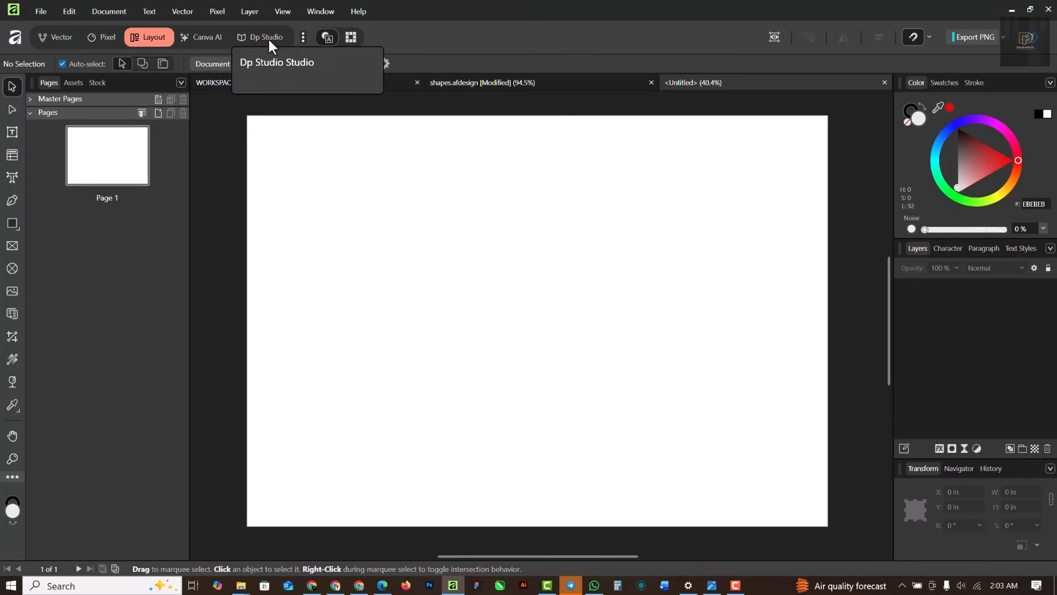
pyautogui.click(303, 37)
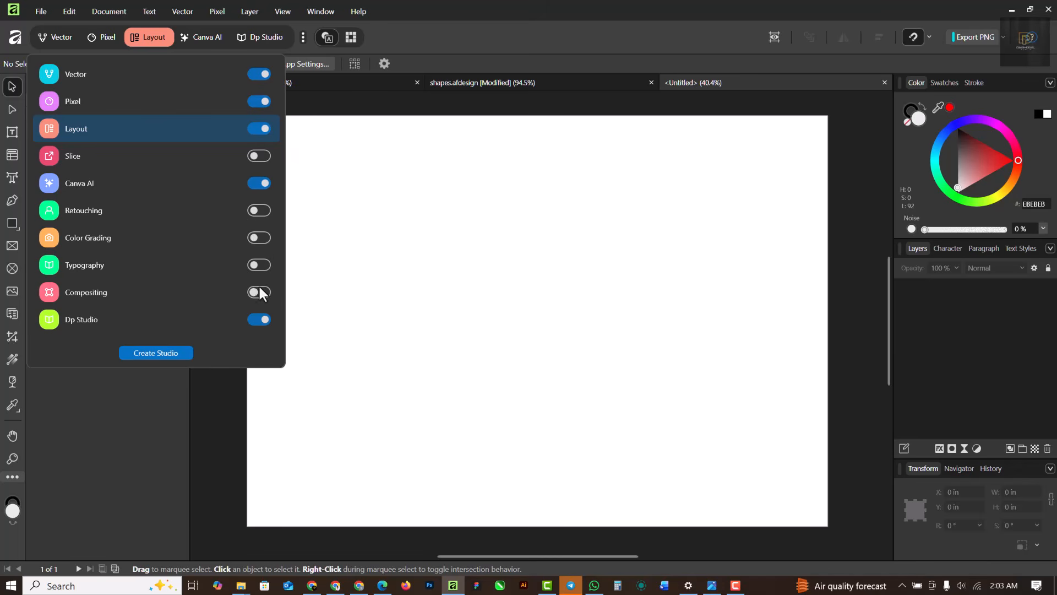
pyautogui.click(402, 104)
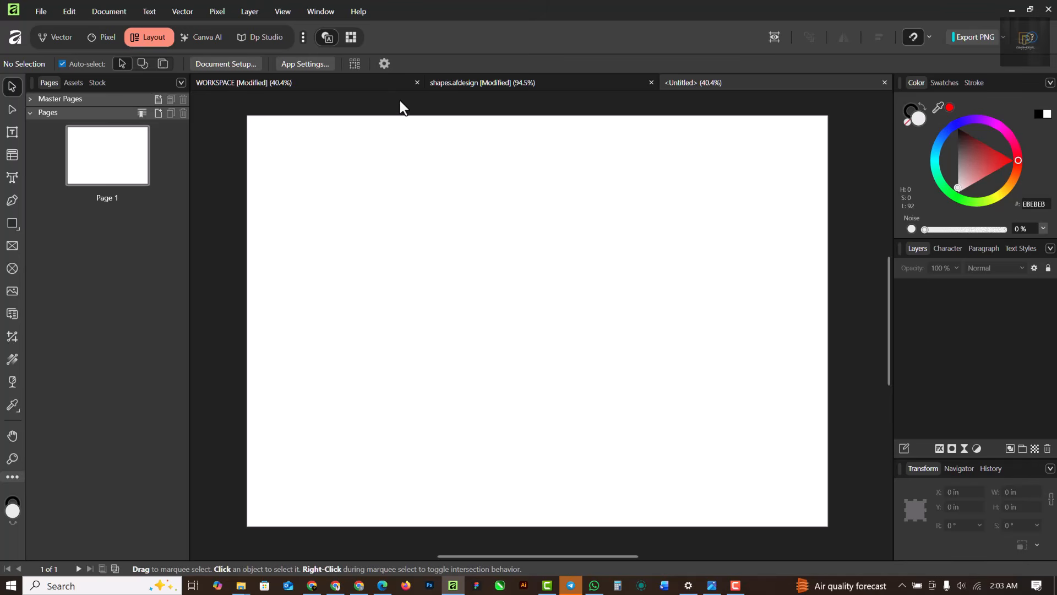
pyautogui.click(303, 37)
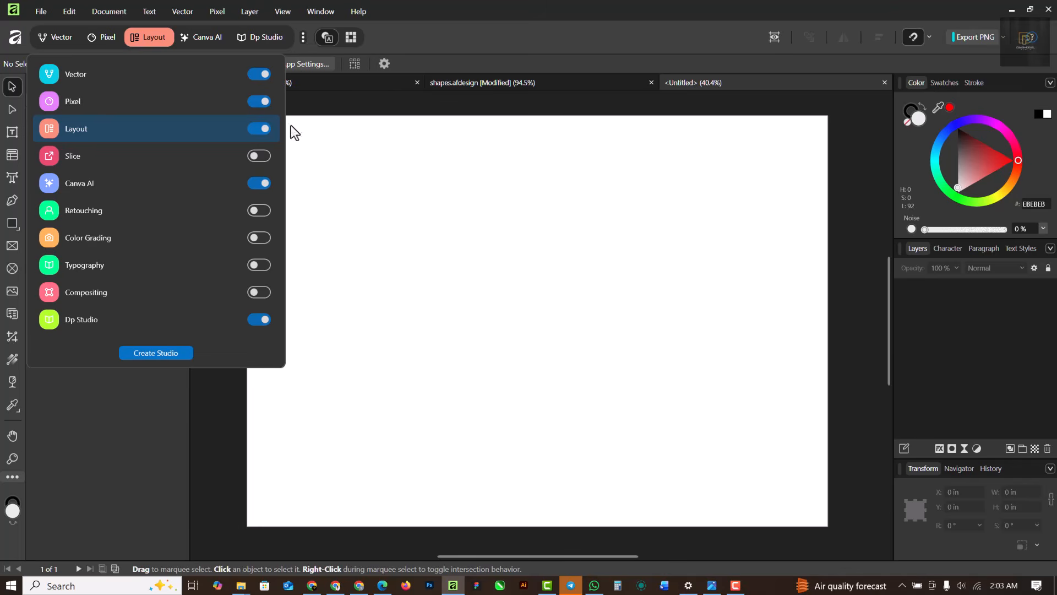
pyautogui.click(181, 352)
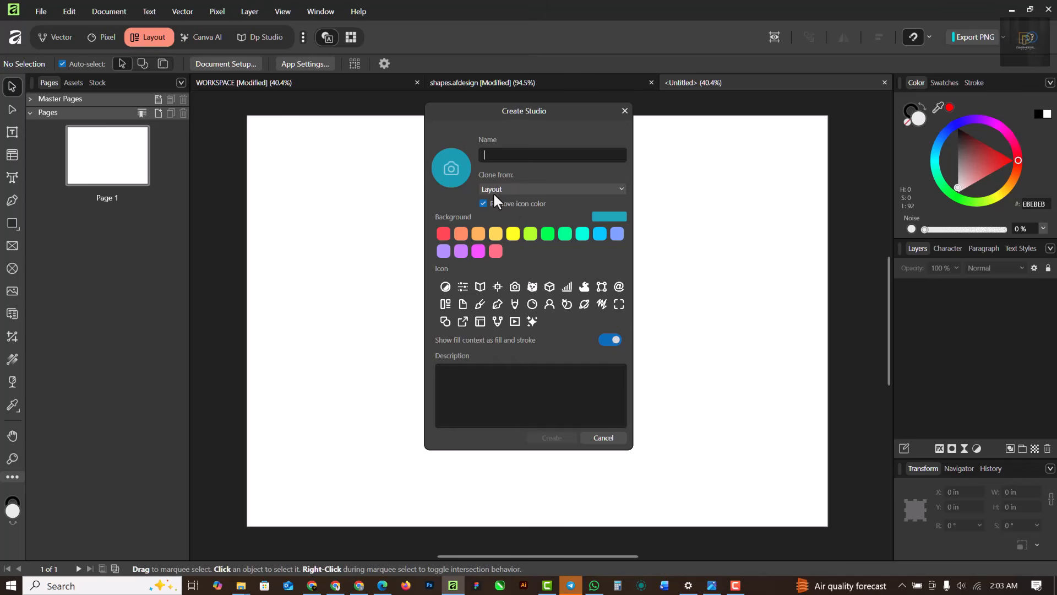
pyautogui.click(535, 187)
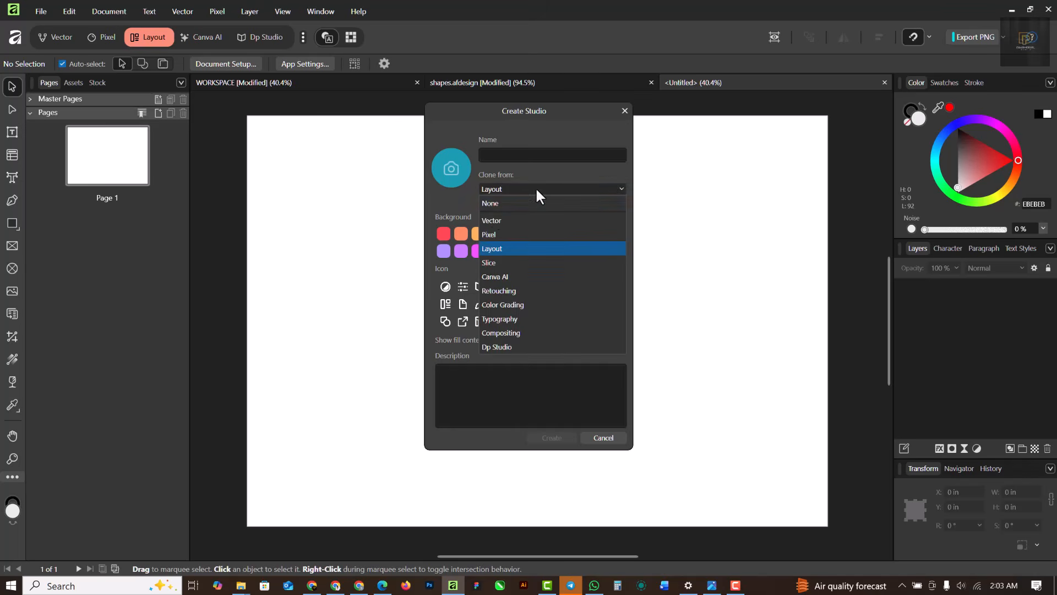
pyautogui.click(487, 218)
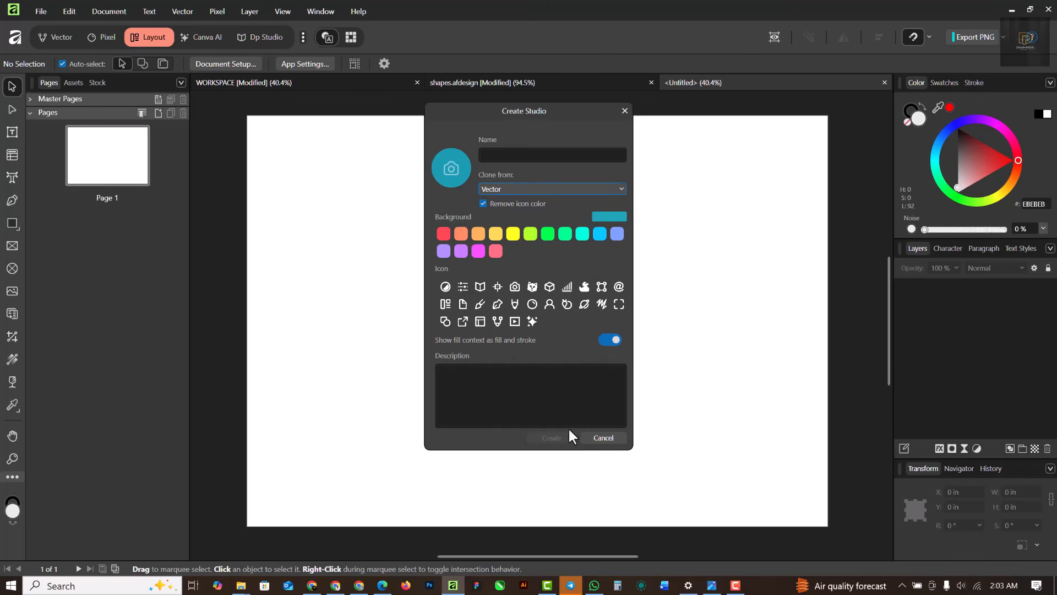
pyautogui.click(608, 438)
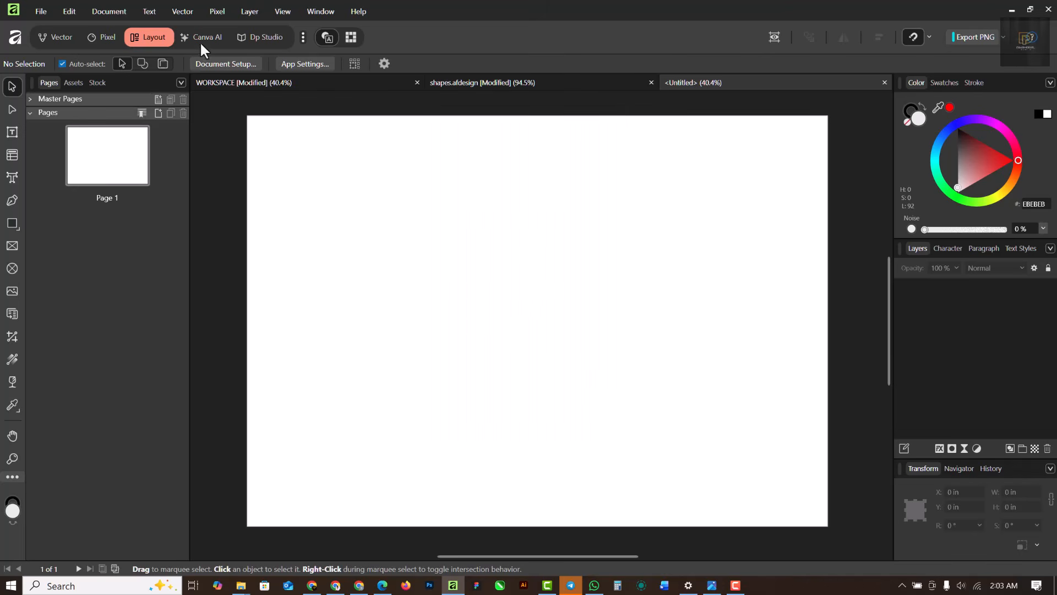
# Switch to the Dp Studio workspace and bring its Layers and Appearance panels to the front
pyautogui.click(256, 36)
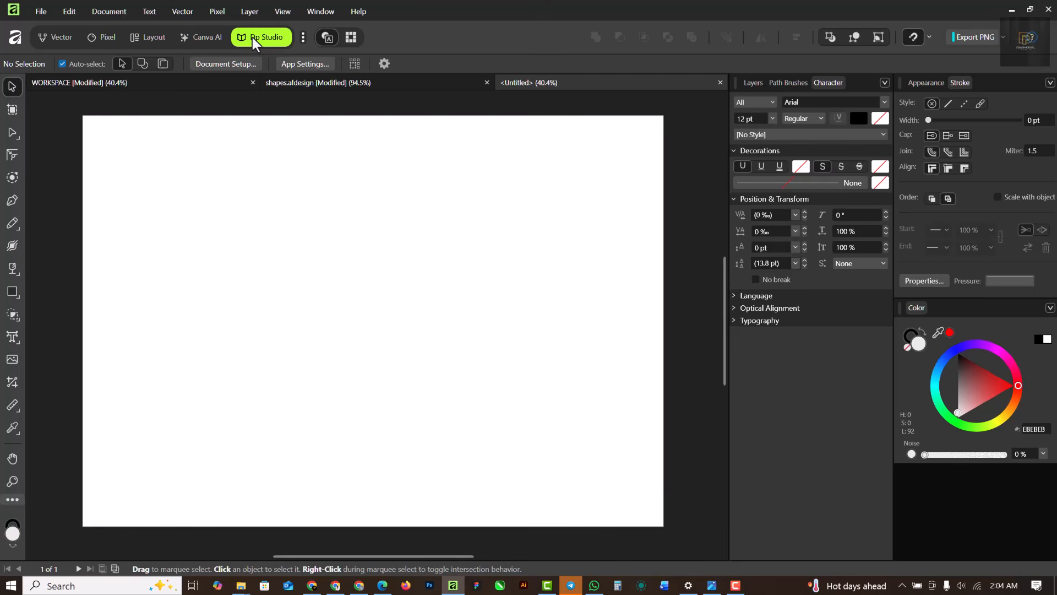
pyautogui.press('g')
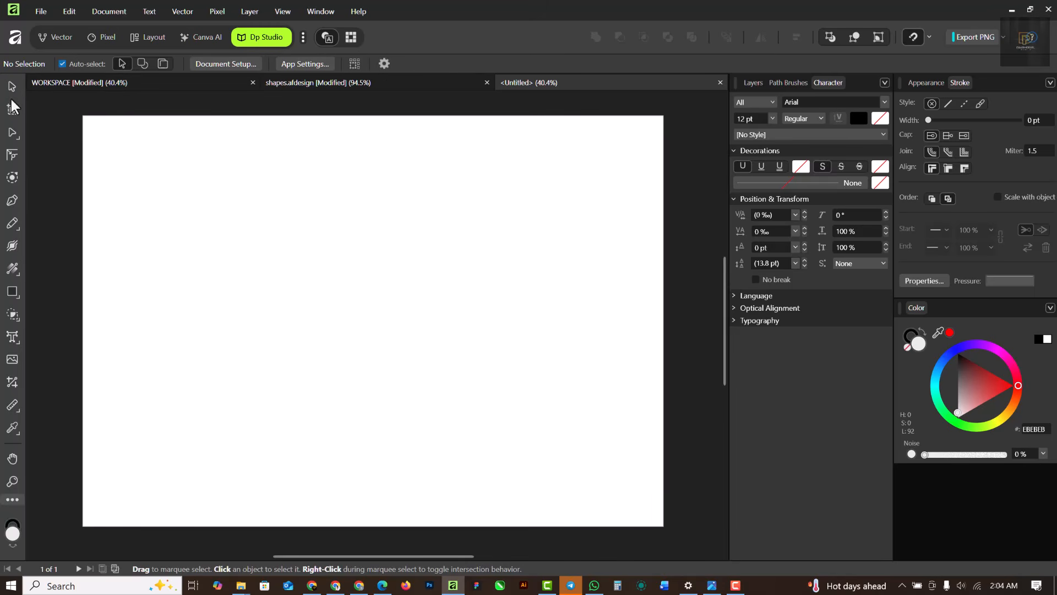
pyautogui.click(752, 83)
pyautogui.moveTo(387, 233)
pyautogui.mouseDown()
pyautogui.moveTo(815, 101)
pyautogui.moveTo(834, 81)
pyautogui.moveTo(752, 86)
pyautogui.mouseUp()
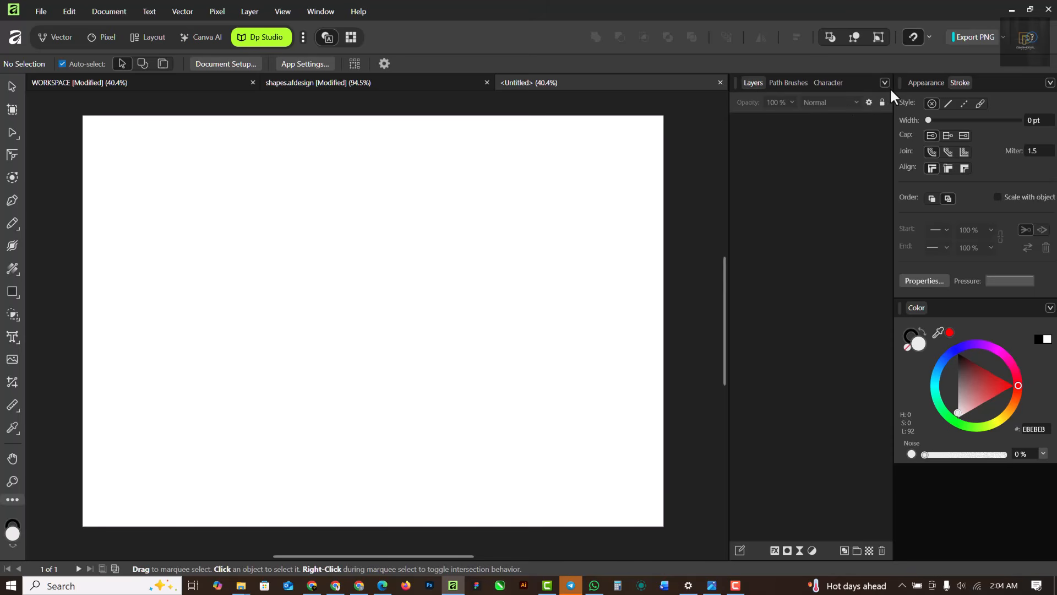
pyautogui.click(922, 80)
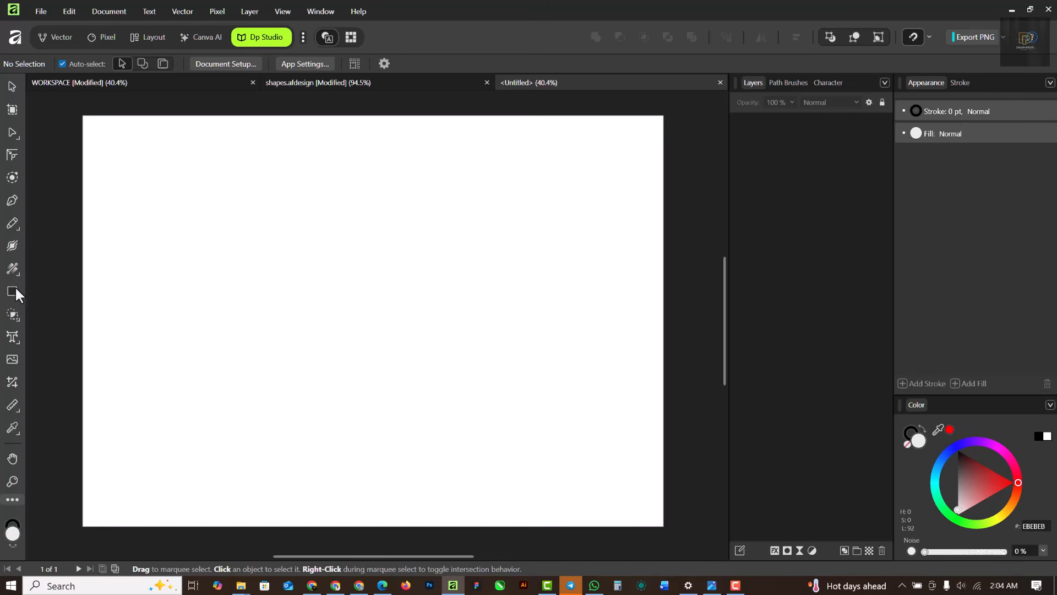
# Look through the toolbar items and the General and Vector tools offered in the Dp Studio customisation window, and close it
pyautogui.rightClick(466, 30)
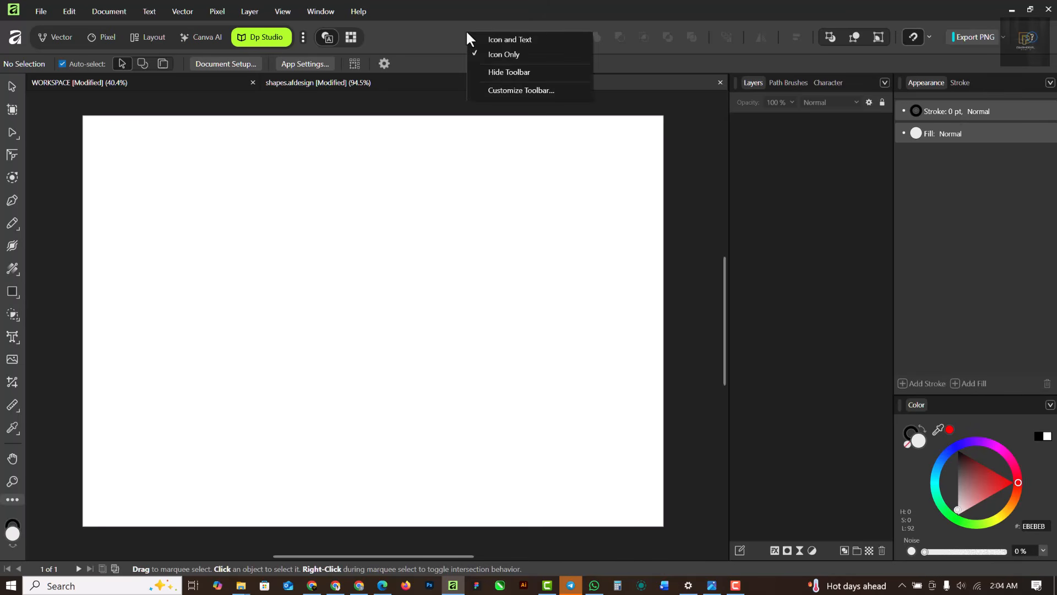
pyautogui.click(530, 89)
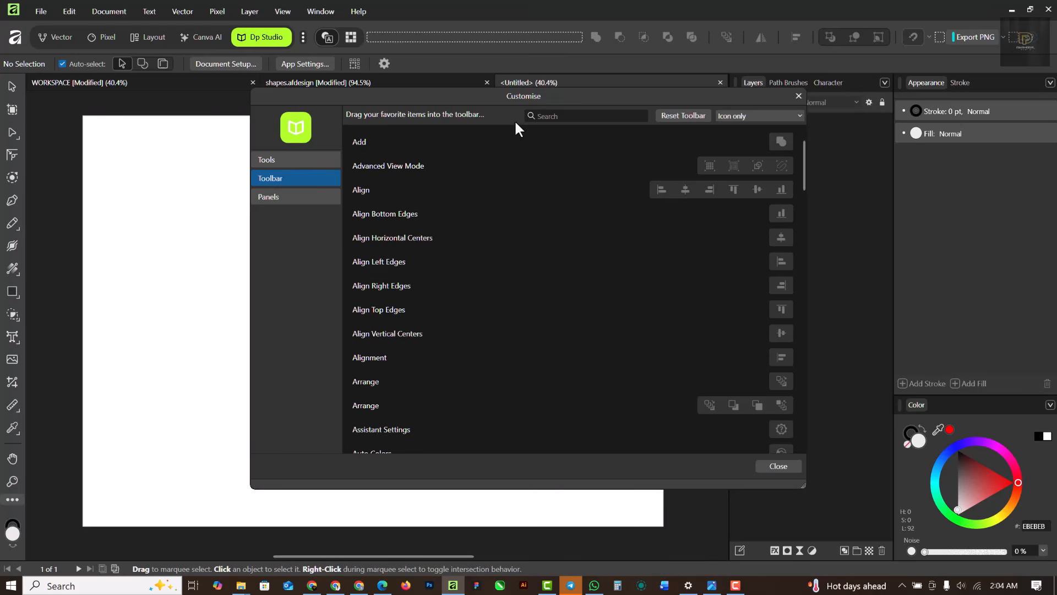
pyautogui.click(311, 167)
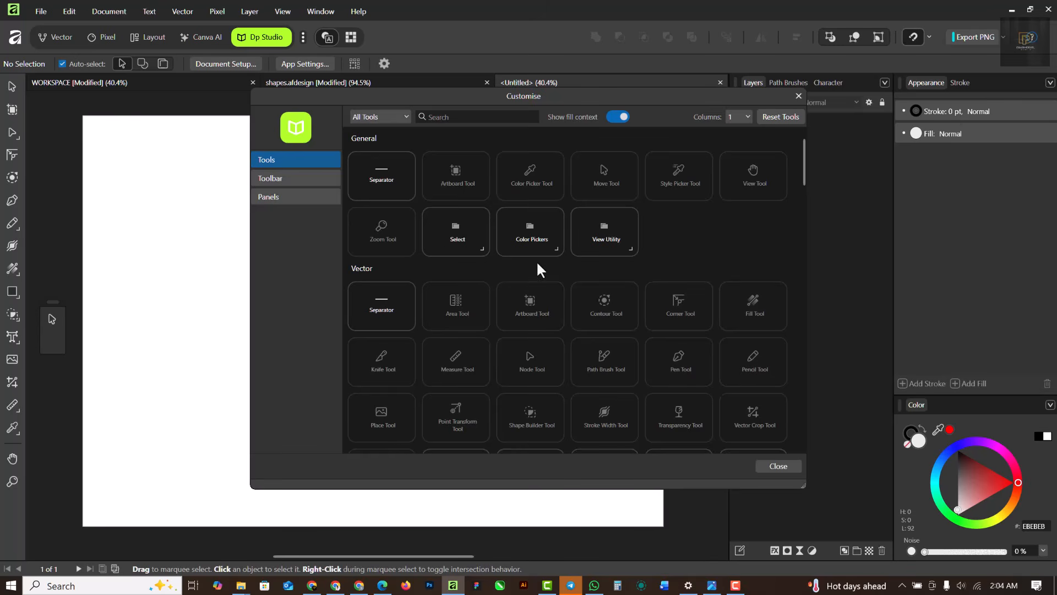
pyautogui.scroll(-5, 536, 260)
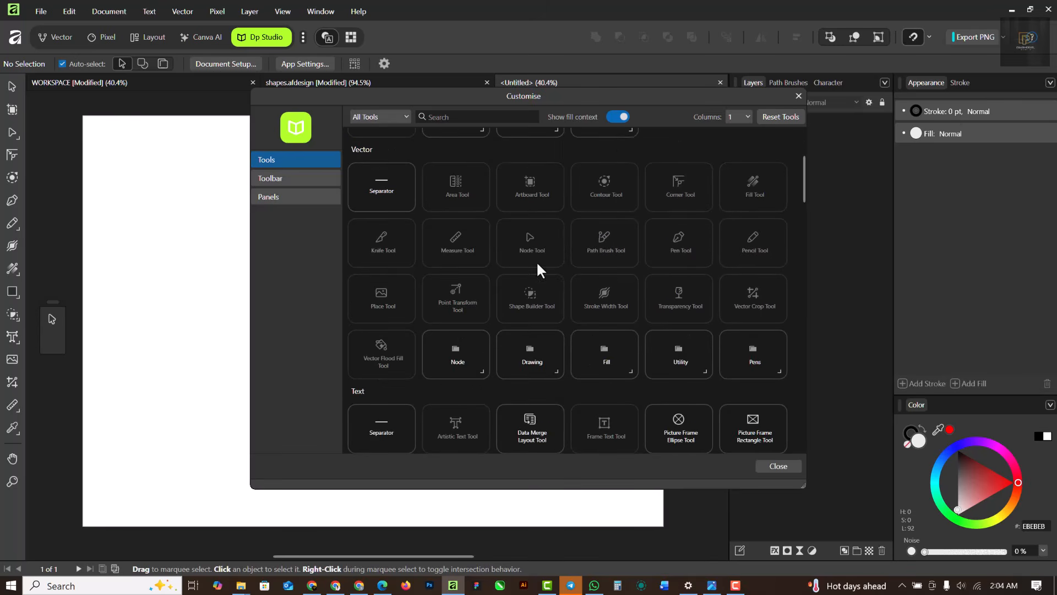
pyautogui.click(796, 96)
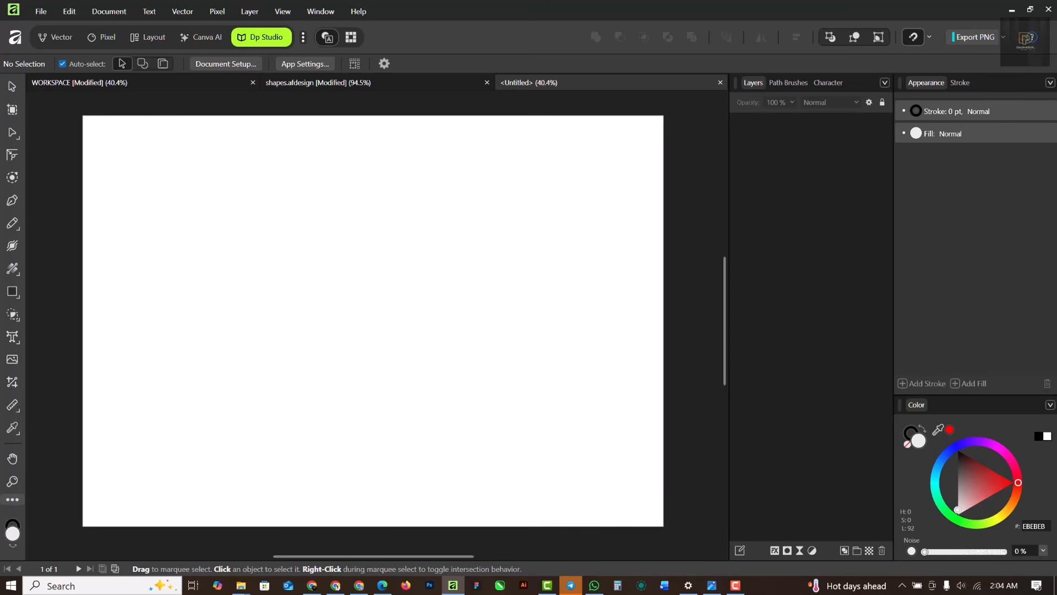
# Draw a wide rectangle in the upper middle of the page and fill it with blue 0017FF
pyautogui.click(10, 85)
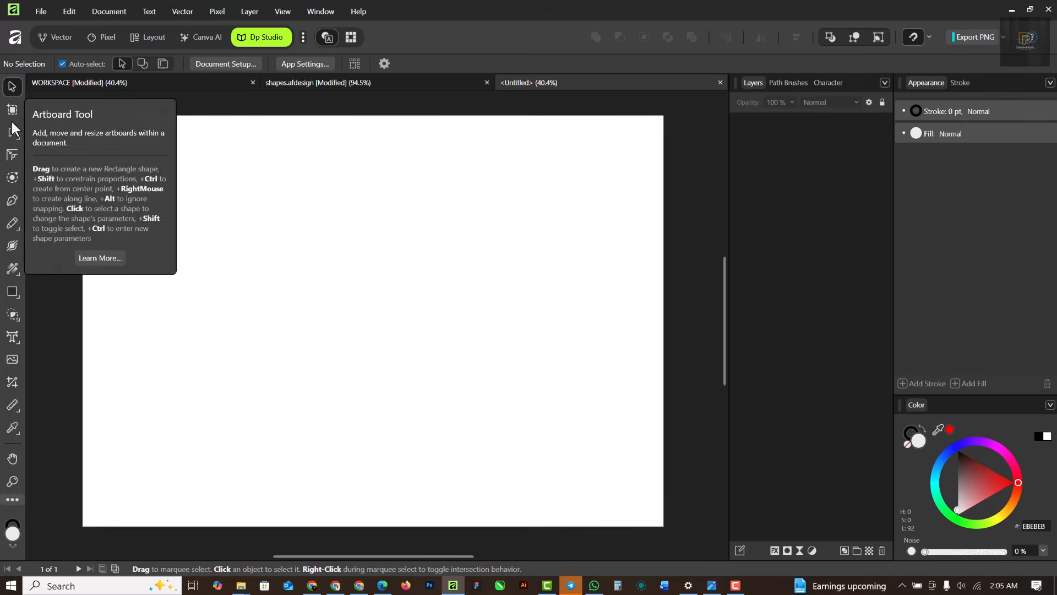
pyautogui.click(12, 292)
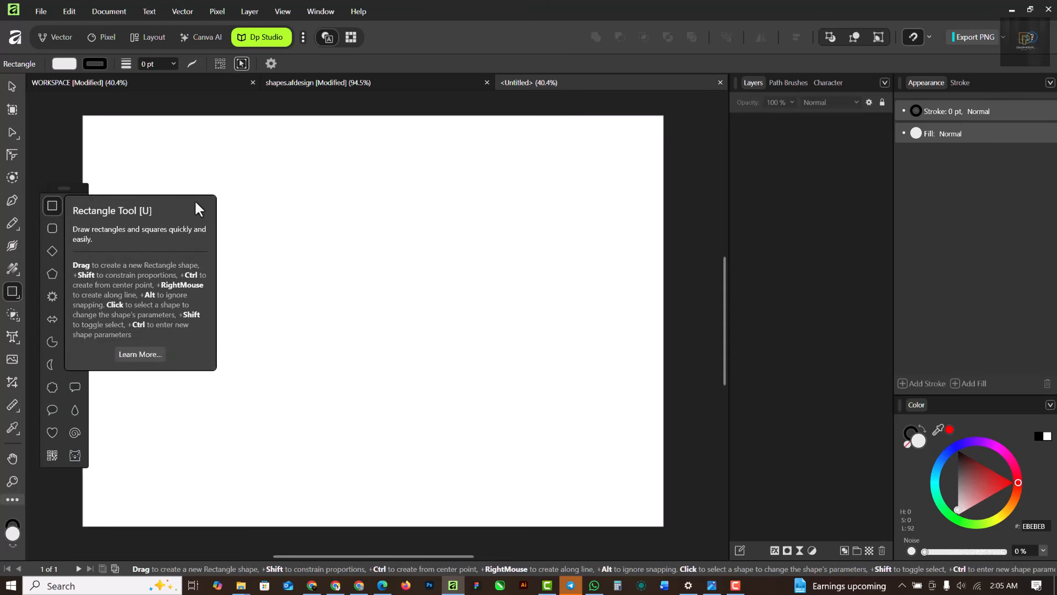
pyautogui.moveTo(215, 172); pyautogui.dragTo(547, 360)
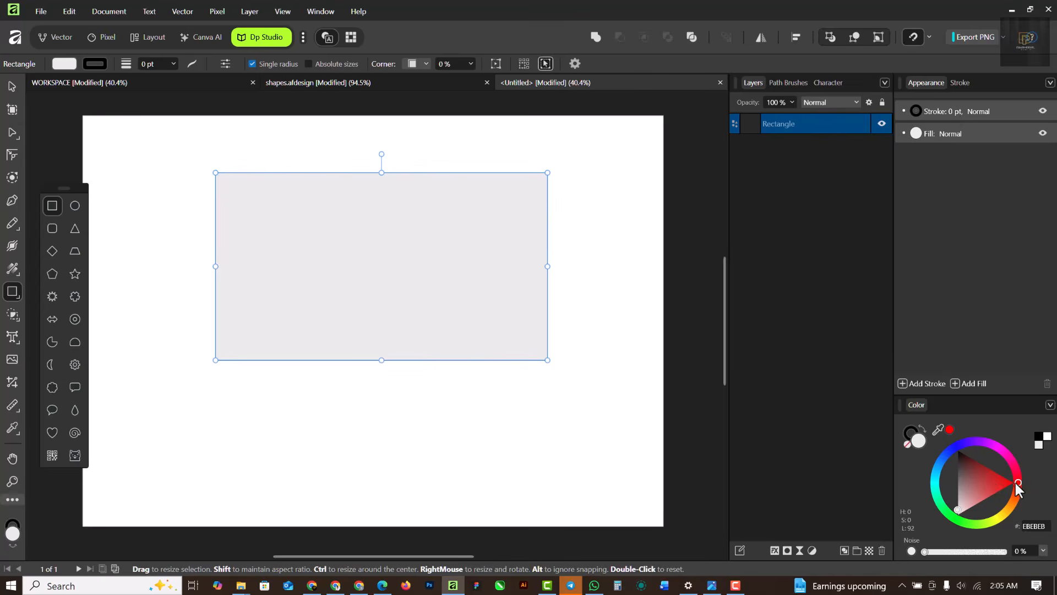
pyautogui.moveTo(1016, 480); pyautogui.dragTo(940, 484)
pyautogui.moveTo(935, 465); pyautogui.dragTo(946, 440)
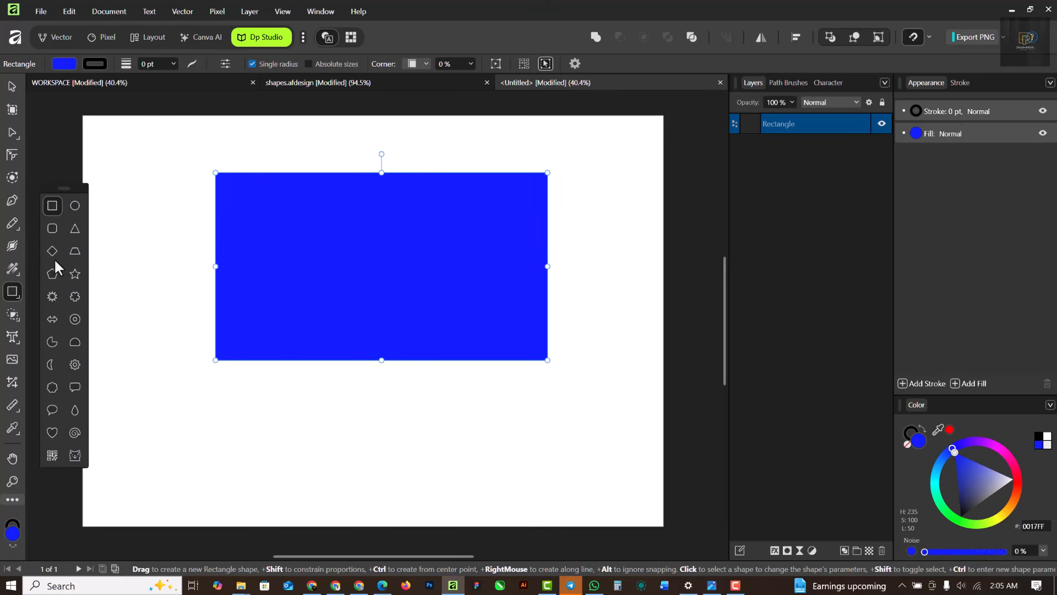
# Try out a small five-pointed star below the blue rectangle, and undo it
pyautogui.click(75, 273)
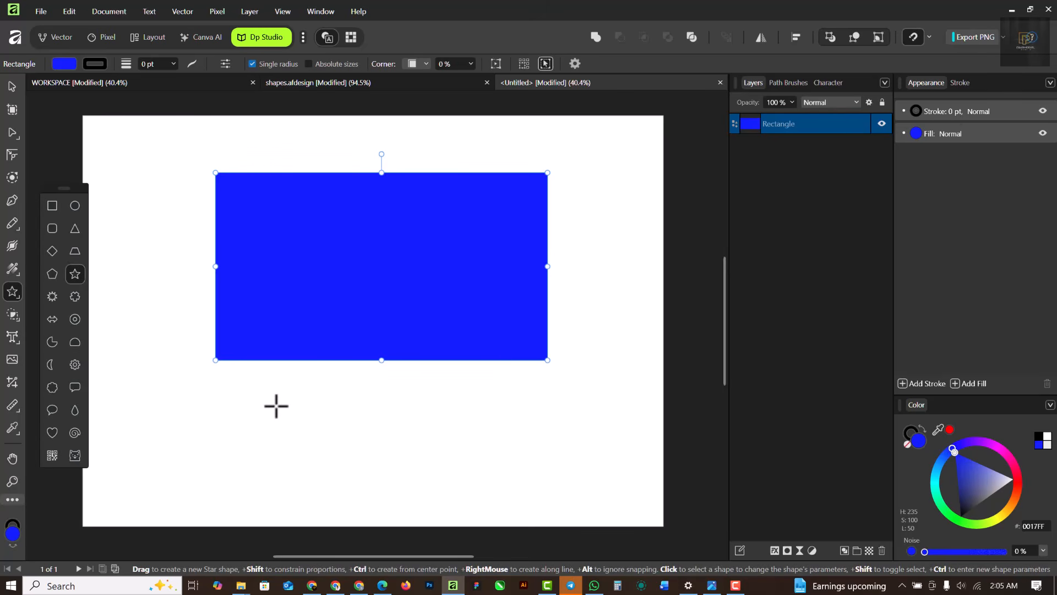
pyautogui.moveTo(277, 406); pyautogui.dragTo(299, 423)
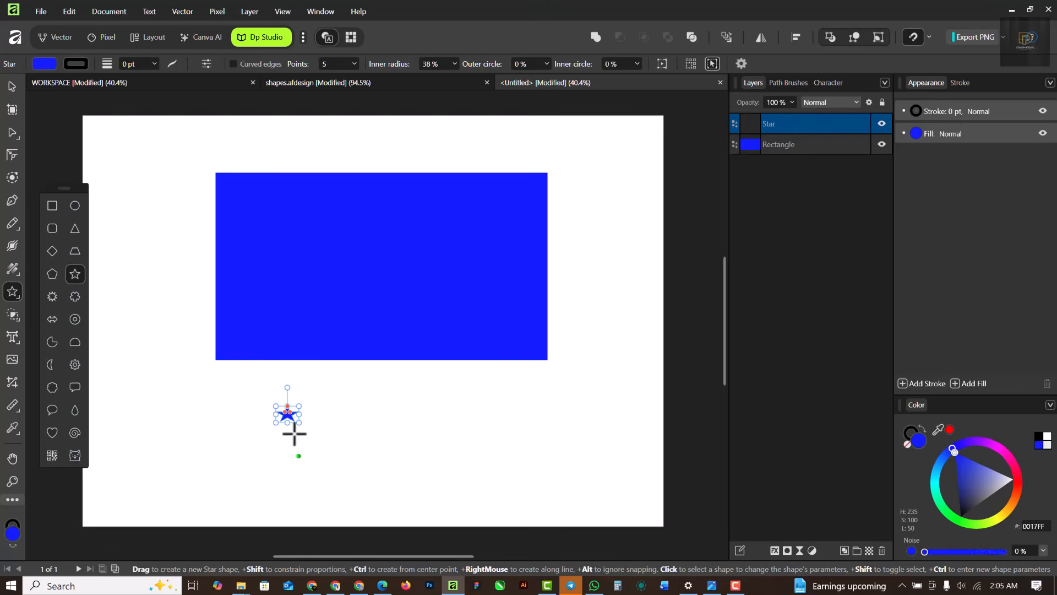
pyautogui.hotkey('ctrl', 'z')
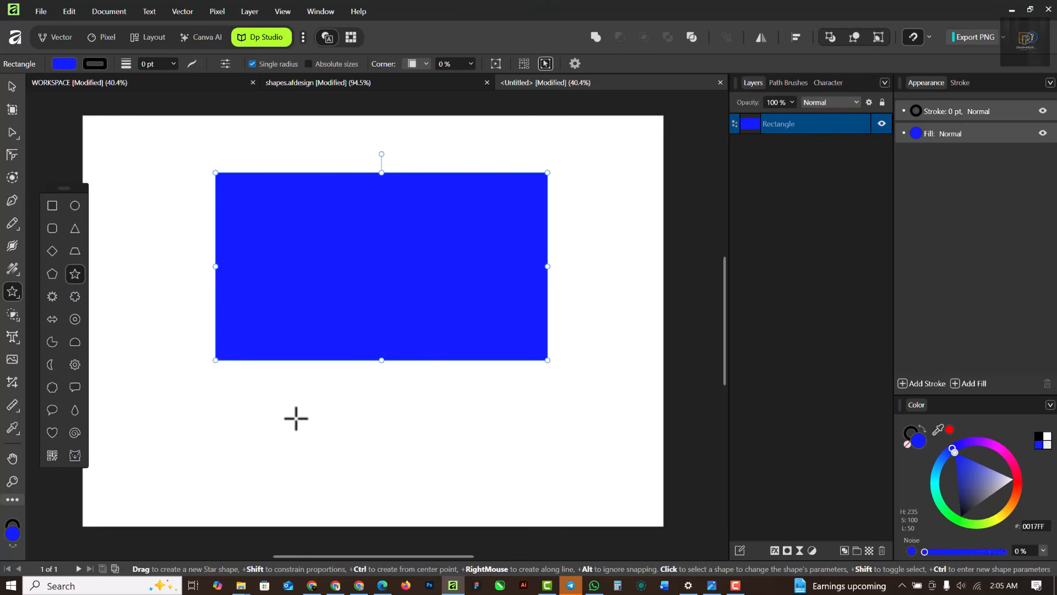
# Move the blue rectangle around the page with the Move tool and leave it near the page's centre
pyautogui.click(12, 88)
pyautogui.moveTo(383, 241); pyautogui.dragTo(369, 211)
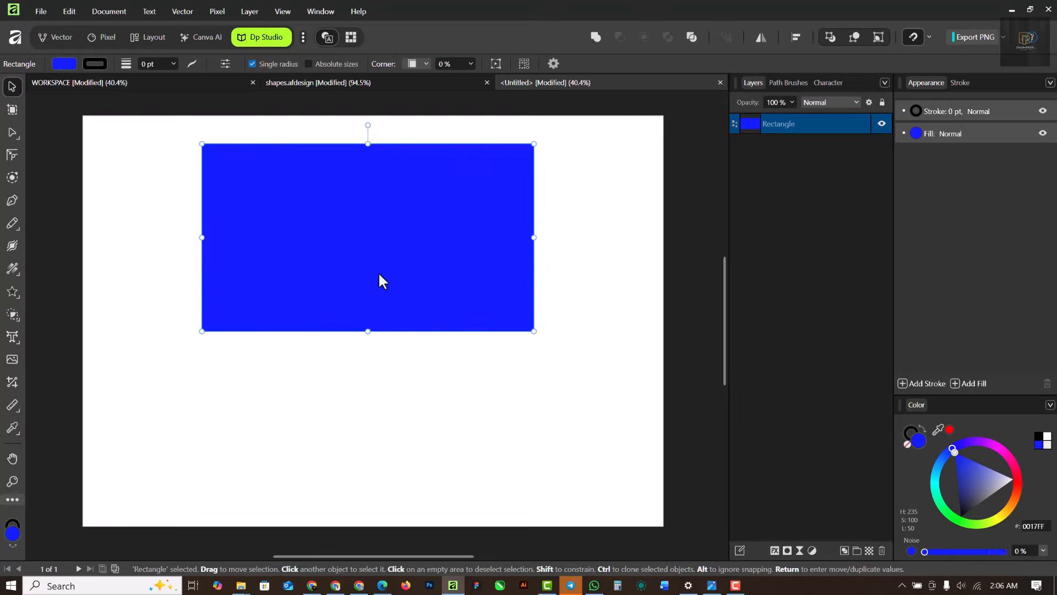
pyautogui.moveTo(379, 275)
pyautogui.mouseDown()
pyautogui.moveTo(387, 326)
pyautogui.moveTo(337, 277)
pyautogui.moveTo(335, 293)
pyautogui.moveTo(376, 269)
pyautogui.moveTo(362, 274)
pyautogui.mouseUp()
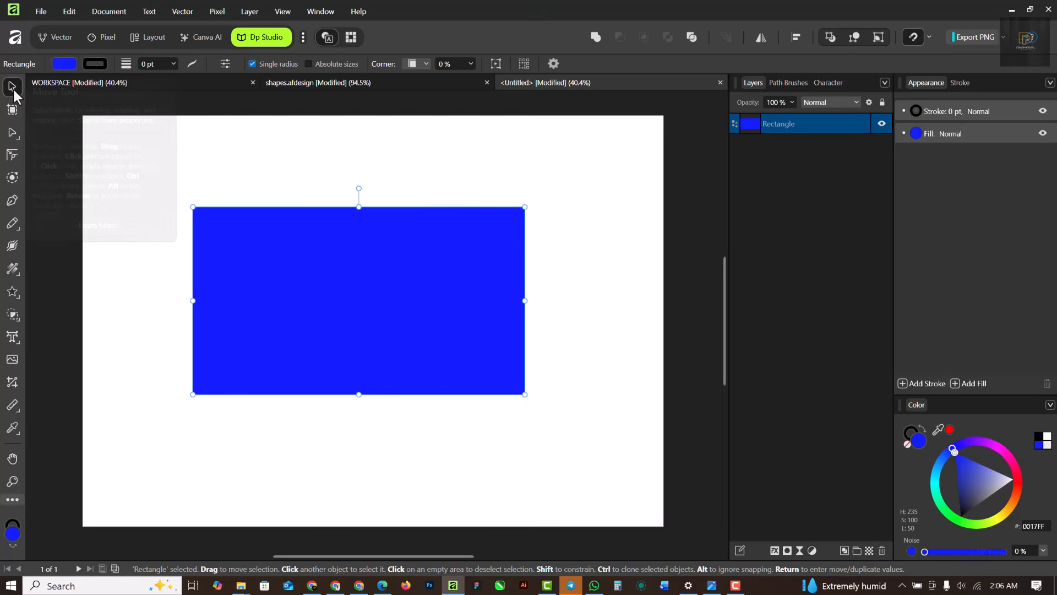
pyautogui.moveTo(308, 273); pyautogui.dragTo(321, 303)
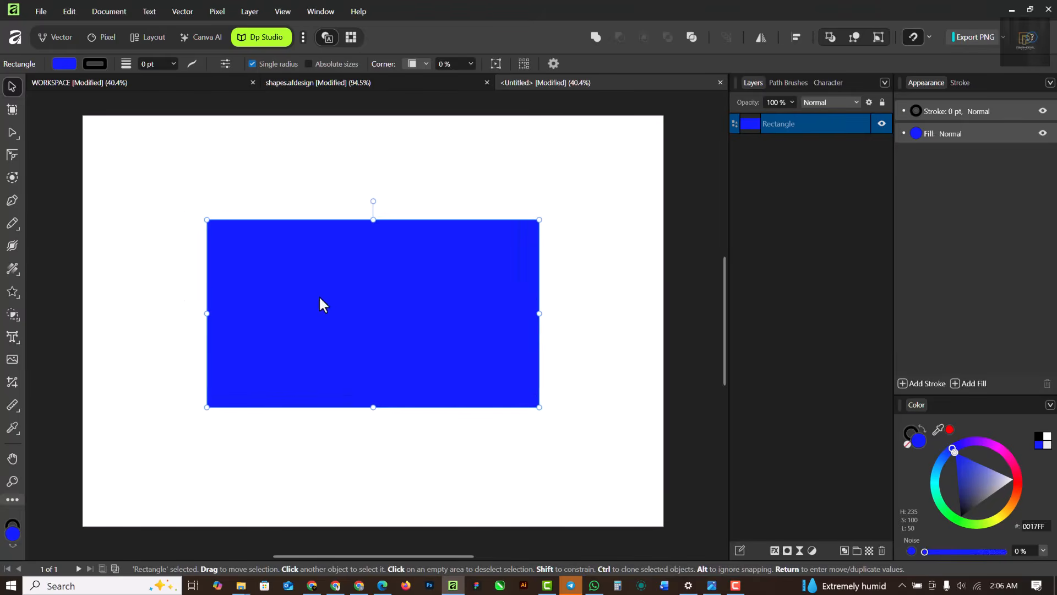
# Draw a closed, four-point arrowhead shape around the blue rectangle's lower-left corner with the Pen tool
pyautogui.click(11, 202)
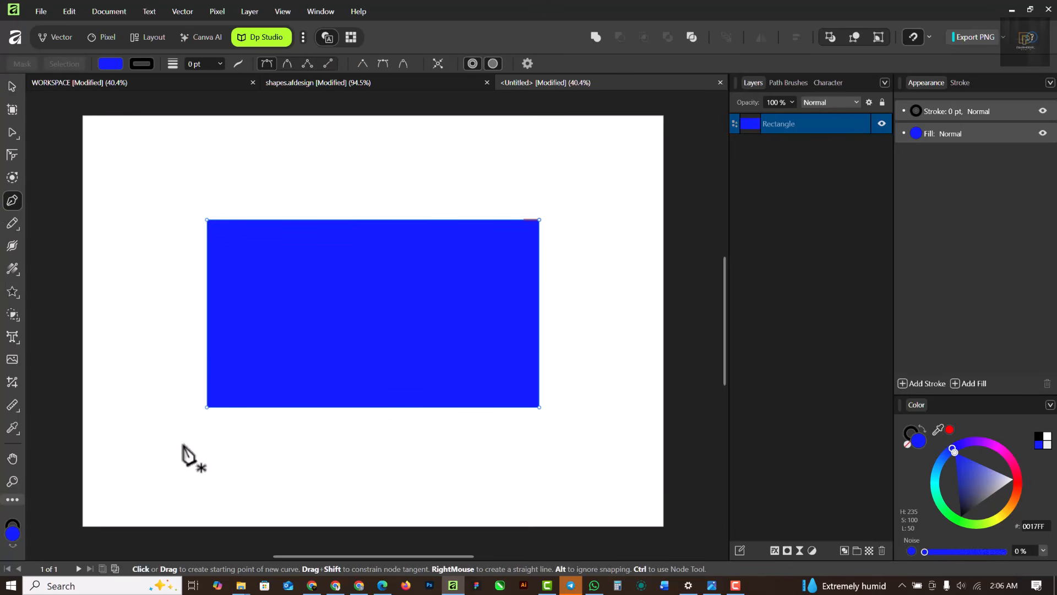
pyautogui.click(198, 395)
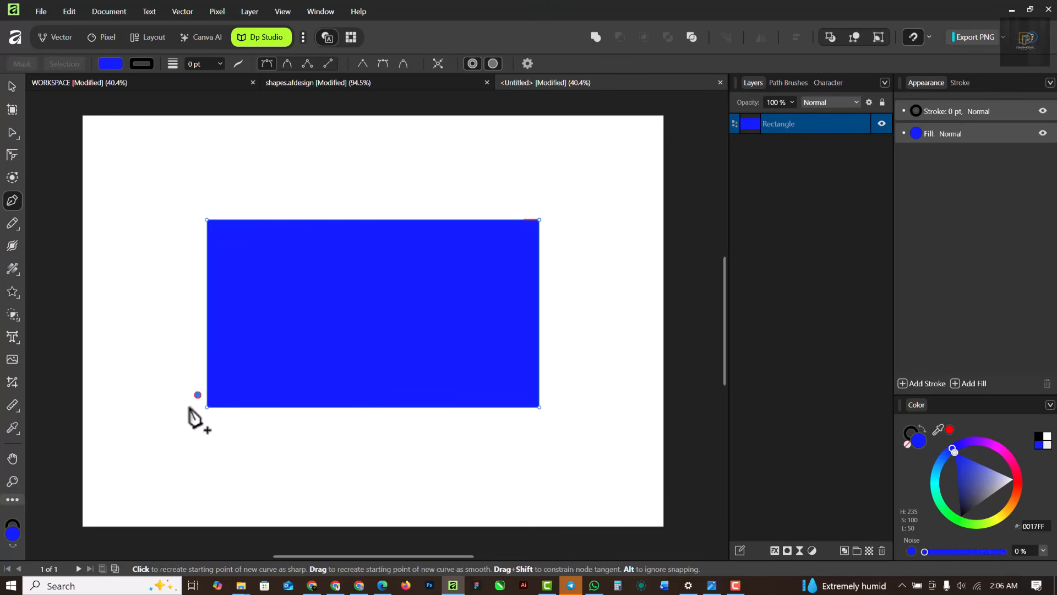
pyautogui.click(188, 436)
pyautogui.click(238, 423)
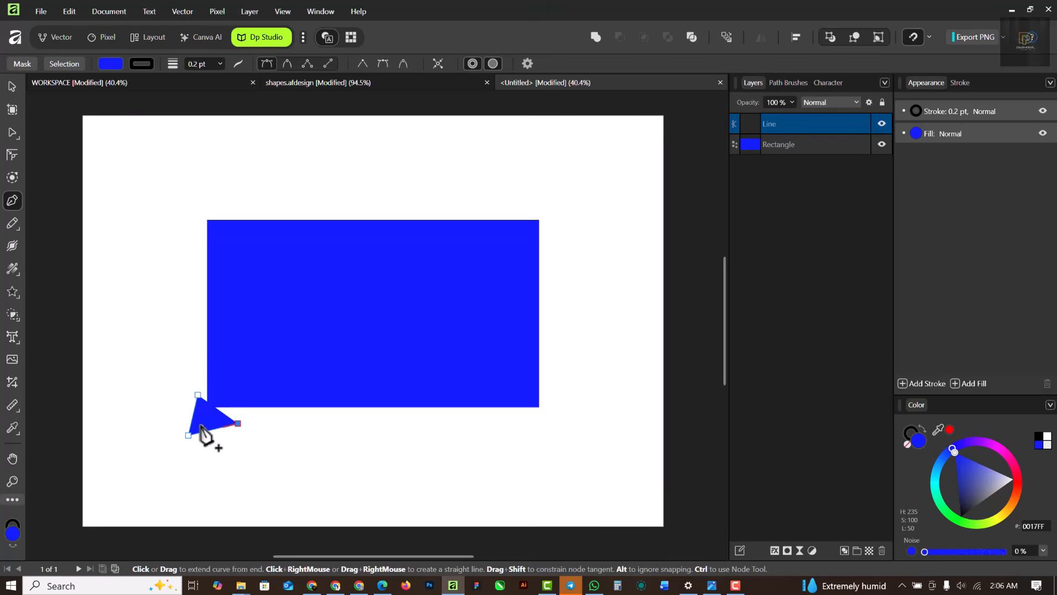
pyautogui.click(198, 395)
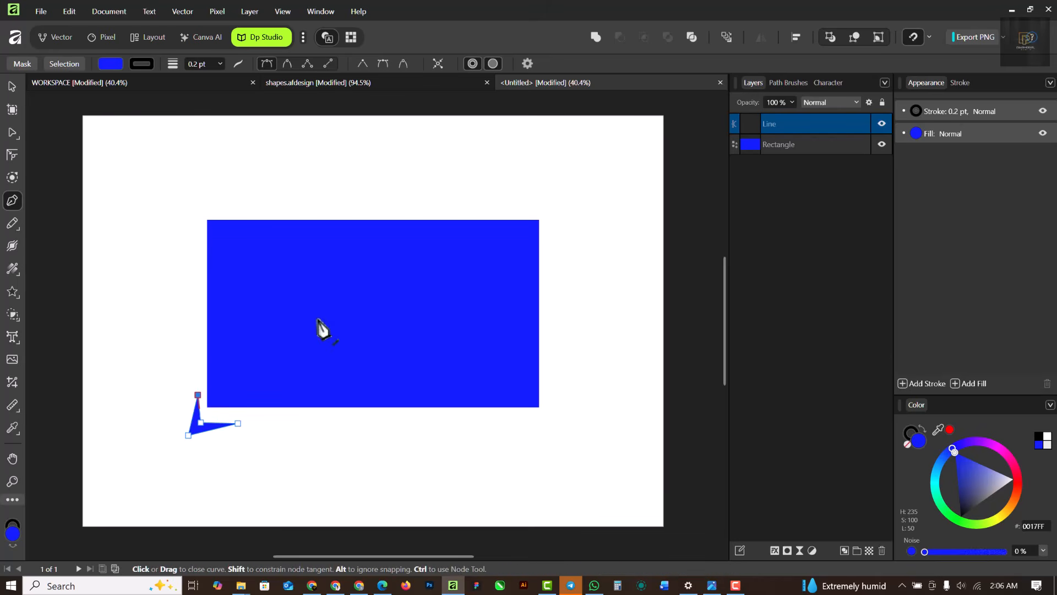
# Draw a second closed, four-point arrowhead shape around the rectangle's upper-right corner with the Pen tool
pyautogui.click(525, 201)
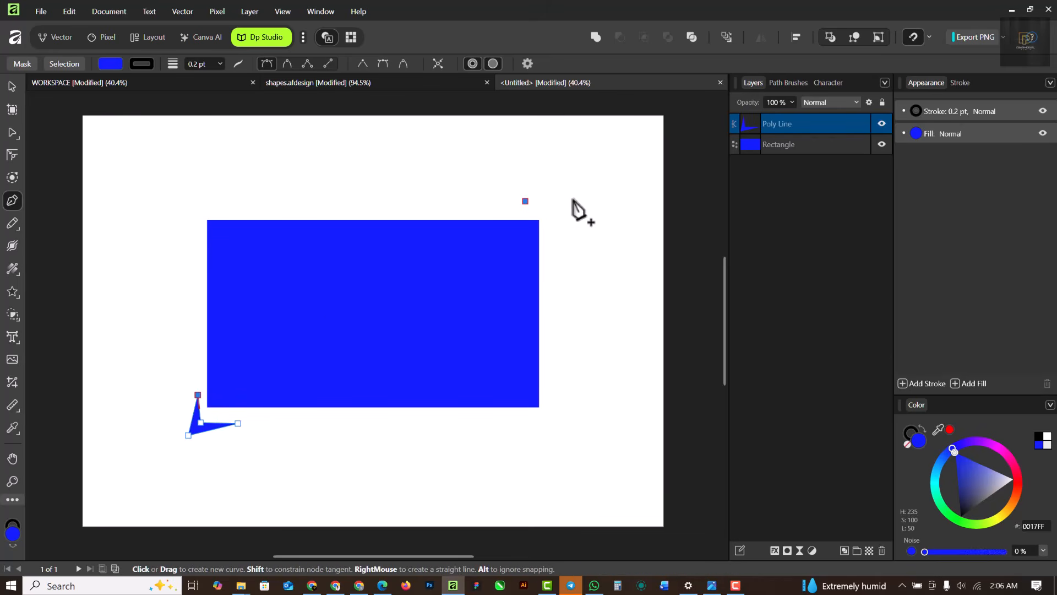
pyautogui.click(566, 201)
pyautogui.click(553, 249)
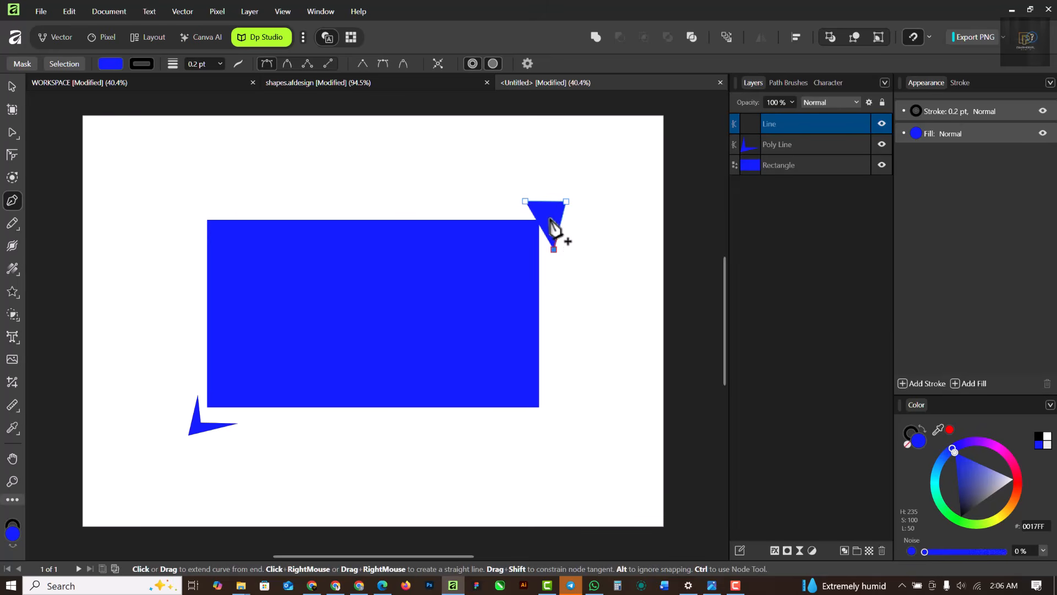
pyautogui.click(553, 214)
pyautogui.click(524, 201)
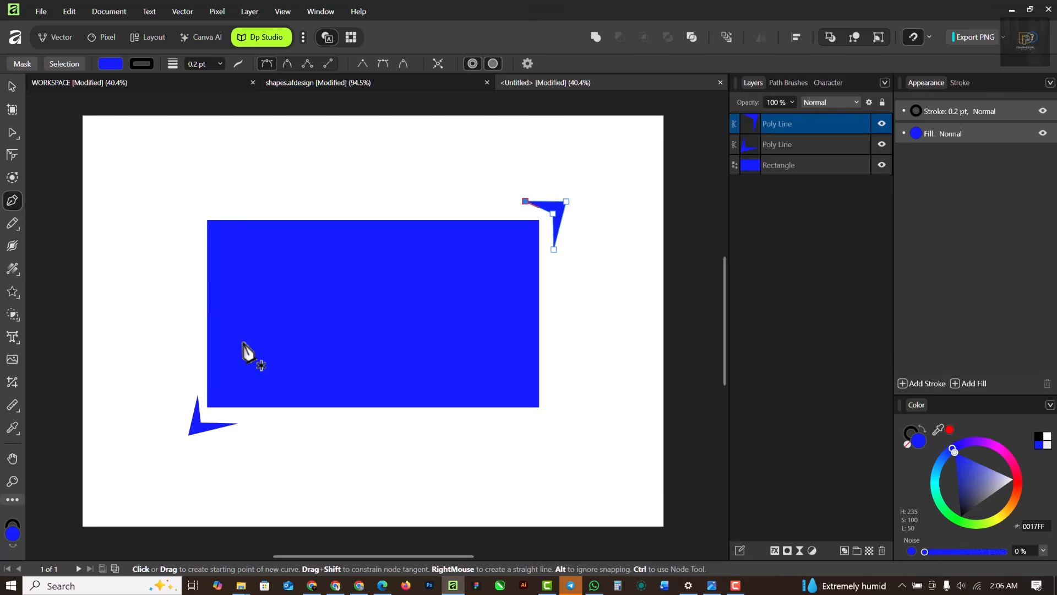
# Cut the blue rectangle into an upper and a lower piece with a wavy horizontal stroke of the Knife tool
pyautogui.click(13, 223)
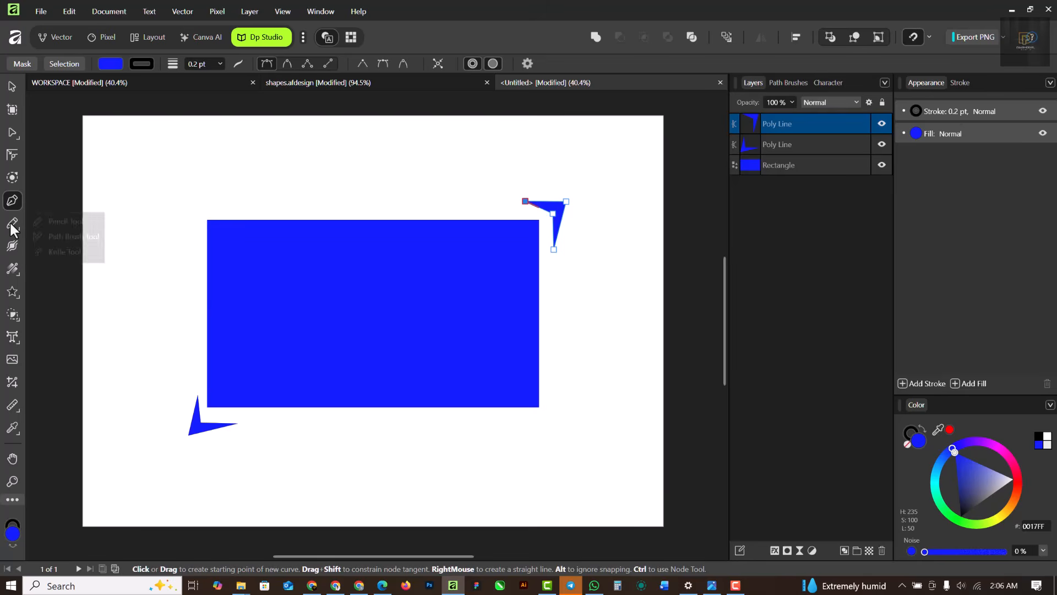
pyautogui.click(47, 252)
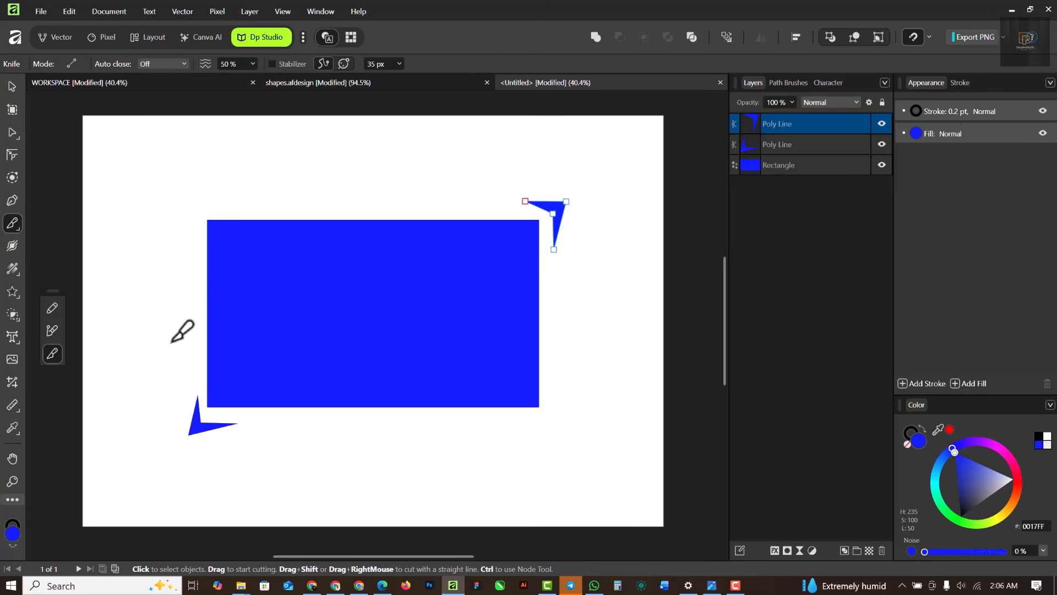
pyautogui.moveTo(170, 344)
pyautogui.mouseDown()
pyautogui.moveTo(274, 301)
pyautogui.moveTo(492, 347)
pyautogui.moveTo(614, 328)
pyautogui.mouseUp()
pyautogui.click(11, 86)
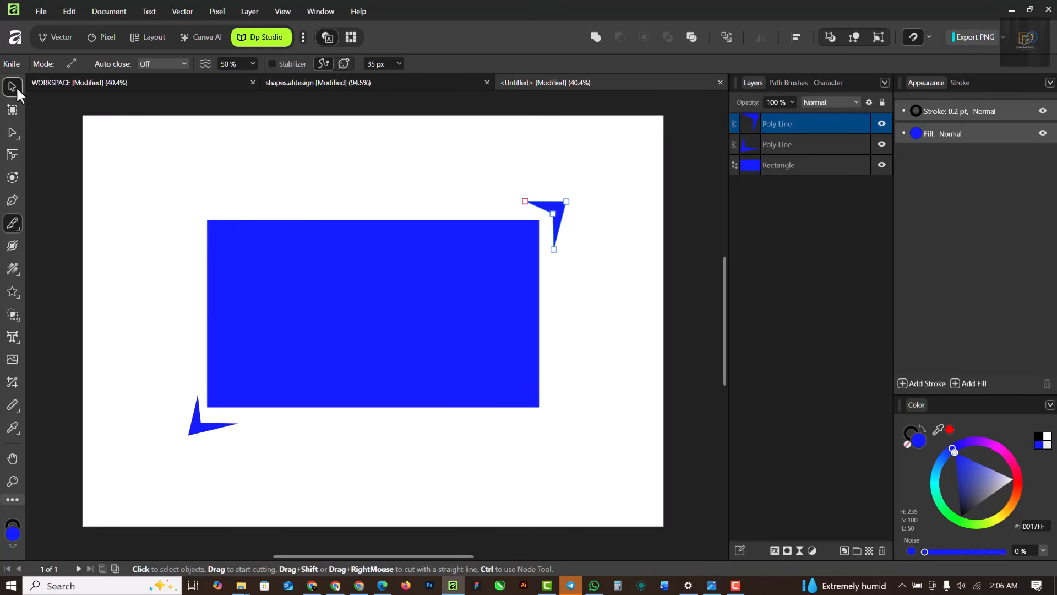
pyautogui.click(395, 284)
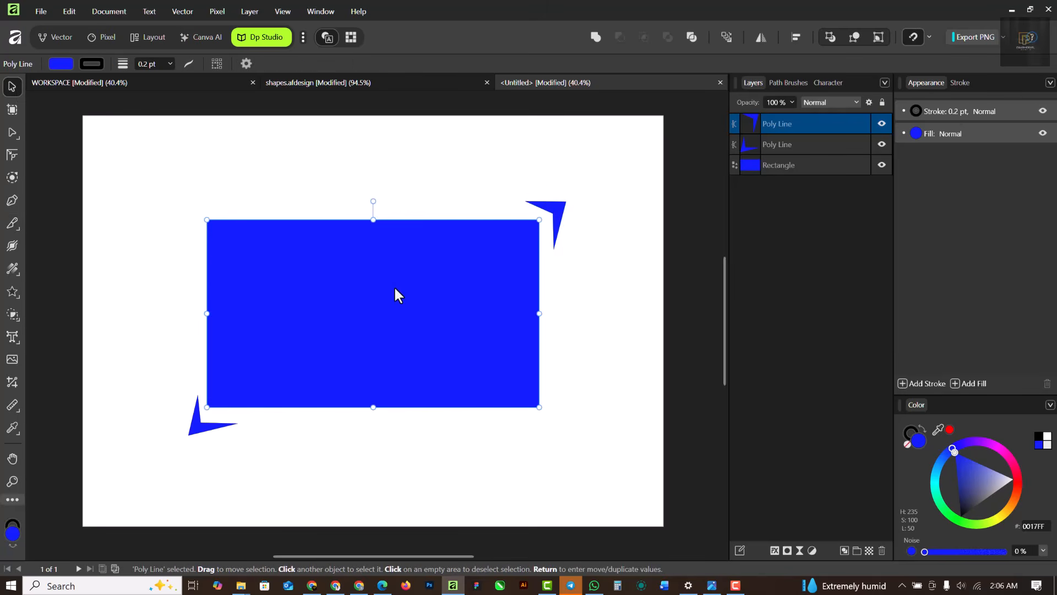
pyautogui.click(12, 223)
pyautogui.moveTo(196, 327)
pyautogui.mouseDown()
pyautogui.moveTo(403, 306)
pyautogui.moveTo(626, 329)
pyautogui.mouseUp()
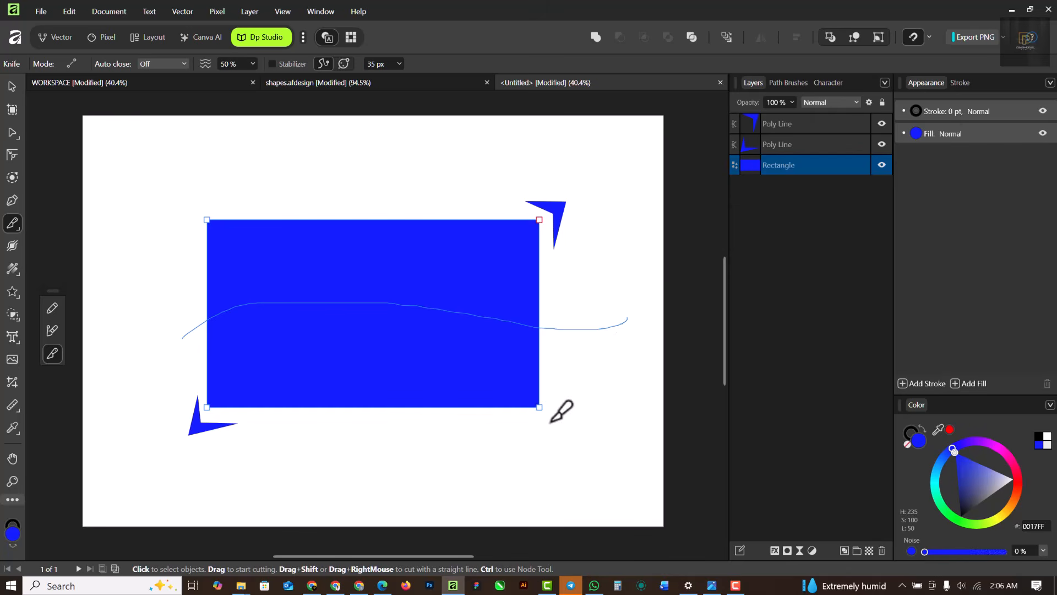
# Select the lower piece of the cut rectangle and recolour it light blue 73B8D7
pyautogui.click(12, 86)
pyautogui.click(362, 297)
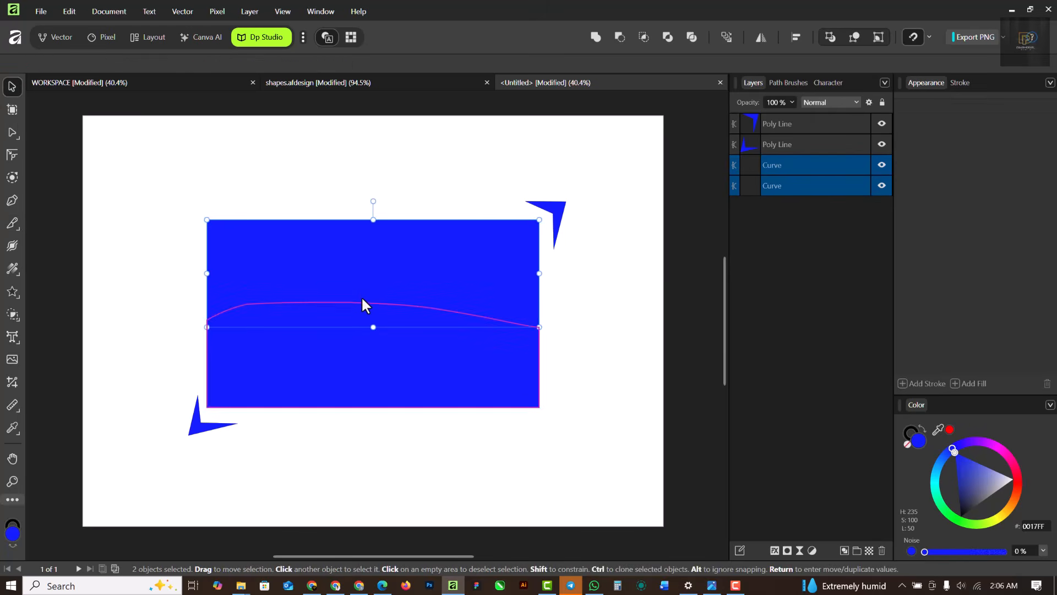
pyautogui.click(397, 359)
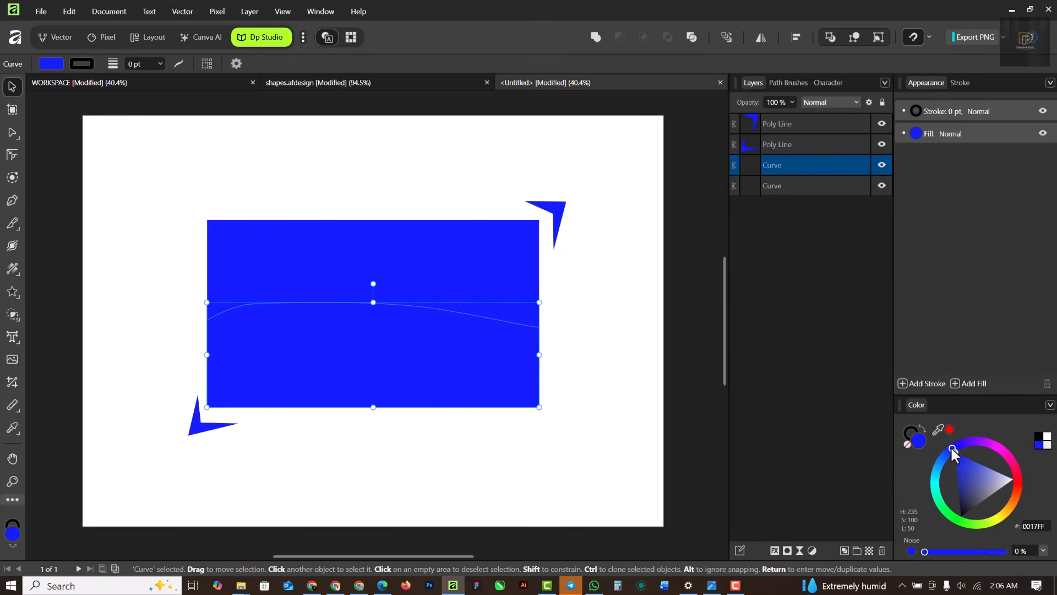
pyautogui.moveTo(951, 448); pyautogui.dragTo(928, 468)
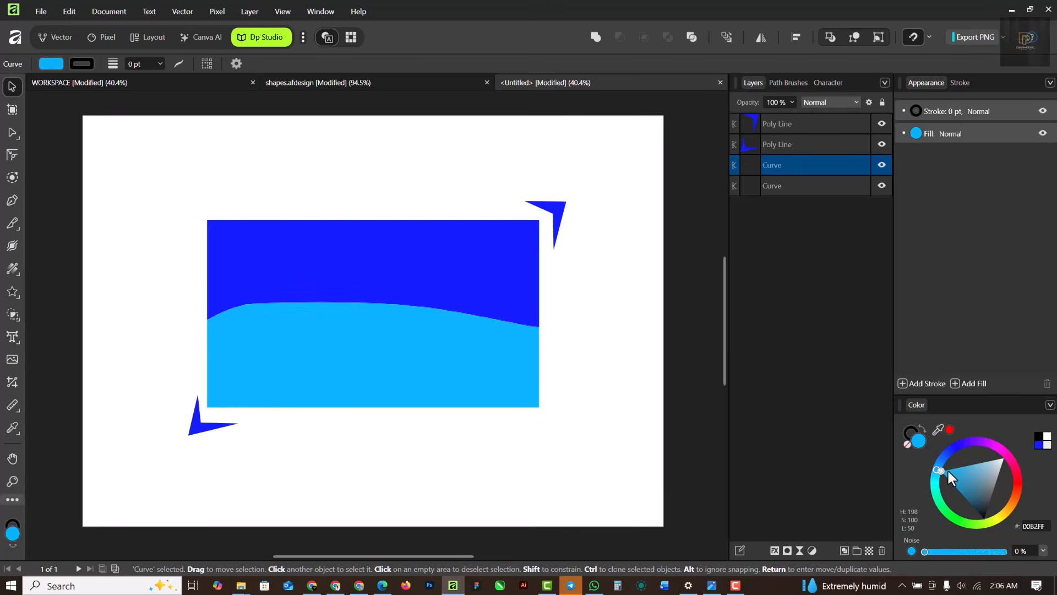
pyautogui.click(977, 474)
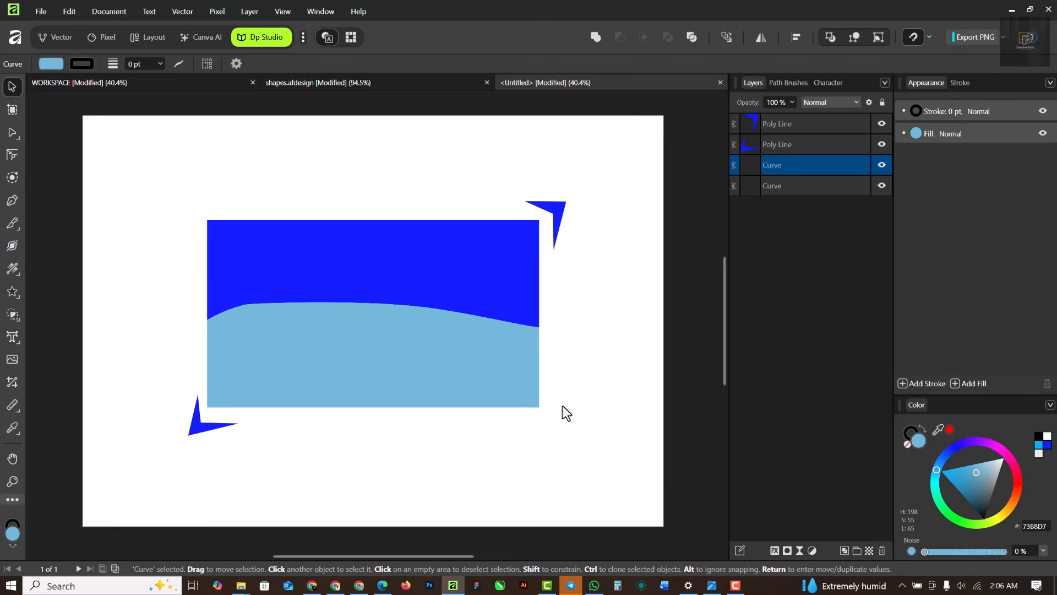
pyautogui.hotkey('ctrl', 'd')
pyautogui.click(384, 364)
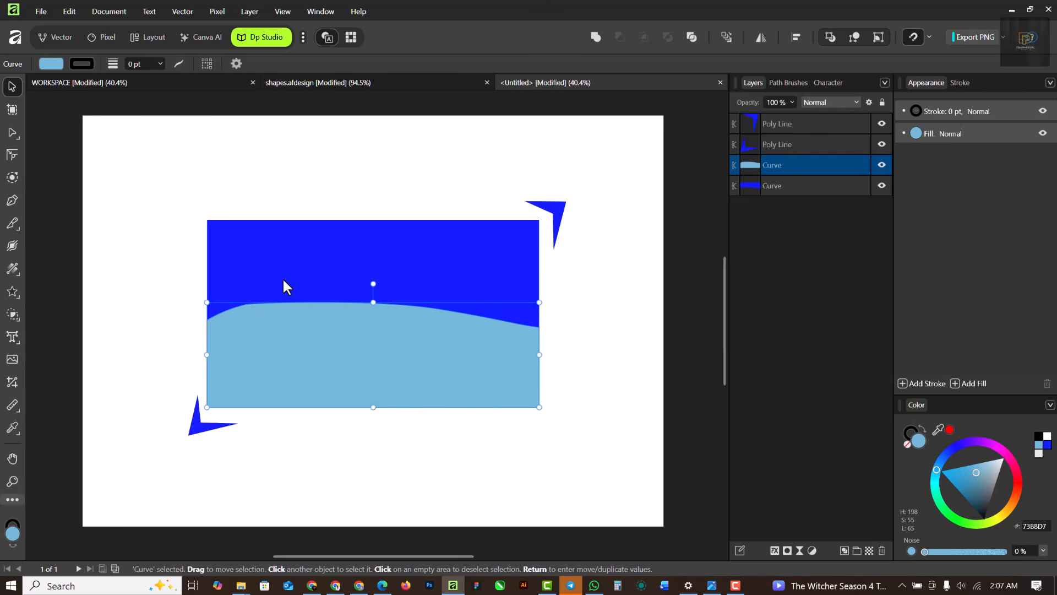
# Undo the lower piece's colour changes and the Knife cut across the rectangle
pyautogui.hotkey('ctrl', 'z')
pyautogui.hotkey('ctrl', 'z')
pyautogui.hotkey('ctrl', 'z')
pyautogui.hotkey('ctrl', 'z')
pyautogui.hotkey('ctrl', 'z')
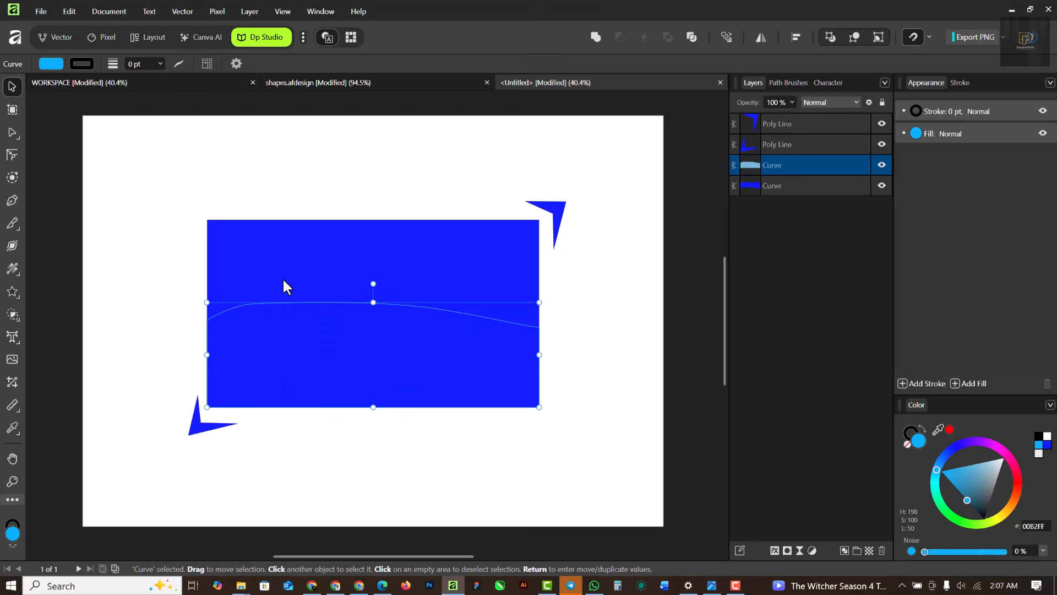
pyautogui.hotkey('ctrl', 'z')
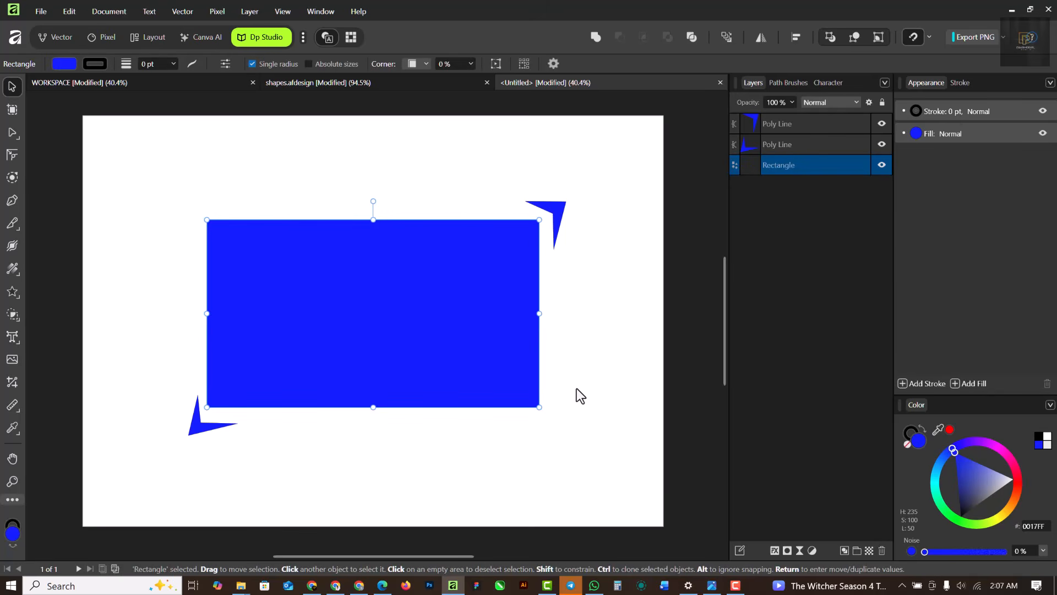
# Scale the blue rectangle down to about half its width and 60% of its height, keeping its upper-left corner in place
pyautogui.moveTo(539, 407); pyautogui.dragTo(364, 331)
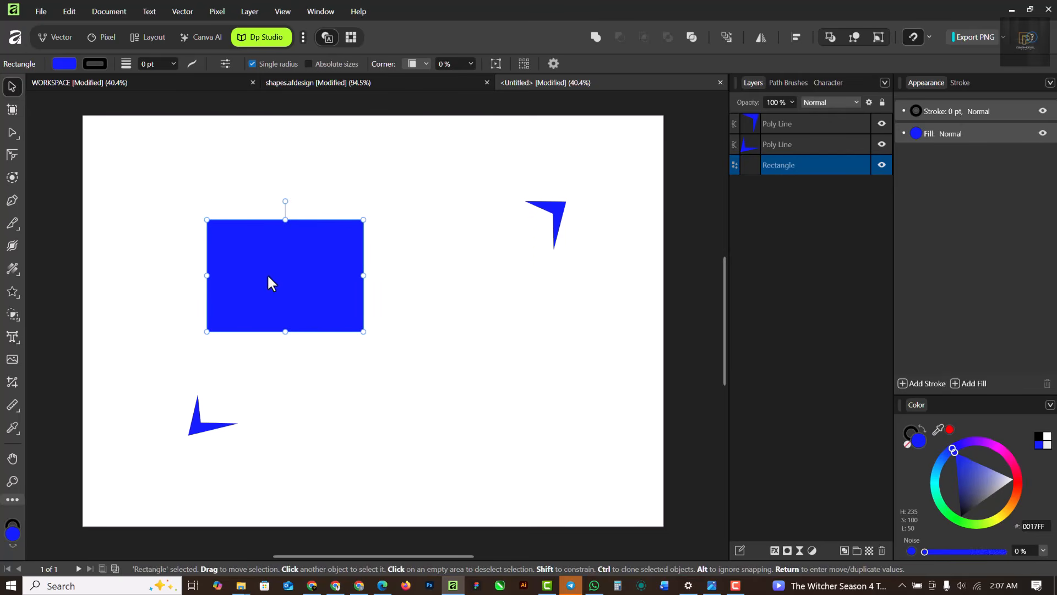
# Duplicate the blue rectangle, discard the surplus third copy, and place the remaining copy just beyond the original's right edge, slightly lower
pyautogui.moveTo(274, 263); pyautogui.dragTo(477, 375)
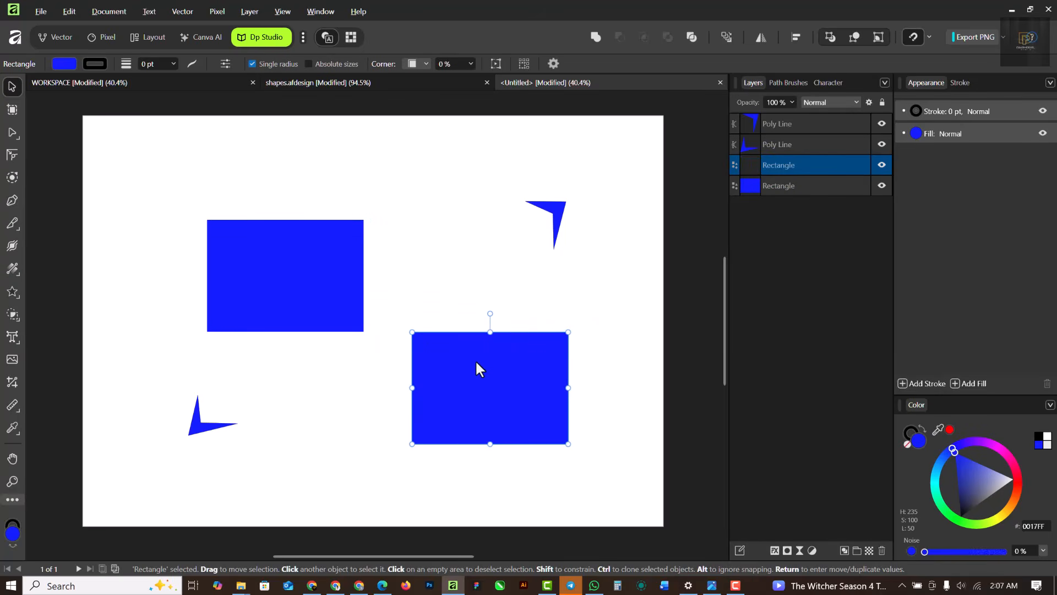
pyautogui.hotkey('ctrl', 'j')
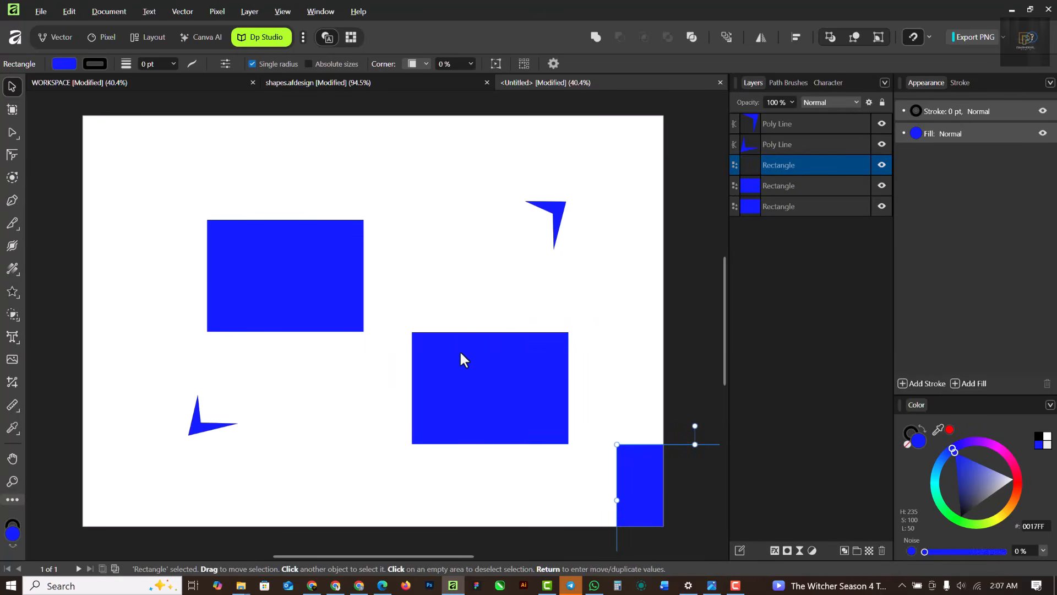
pyautogui.moveTo(640, 474); pyautogui.dragTo(387, 237)
pyautogui.press('Delete')
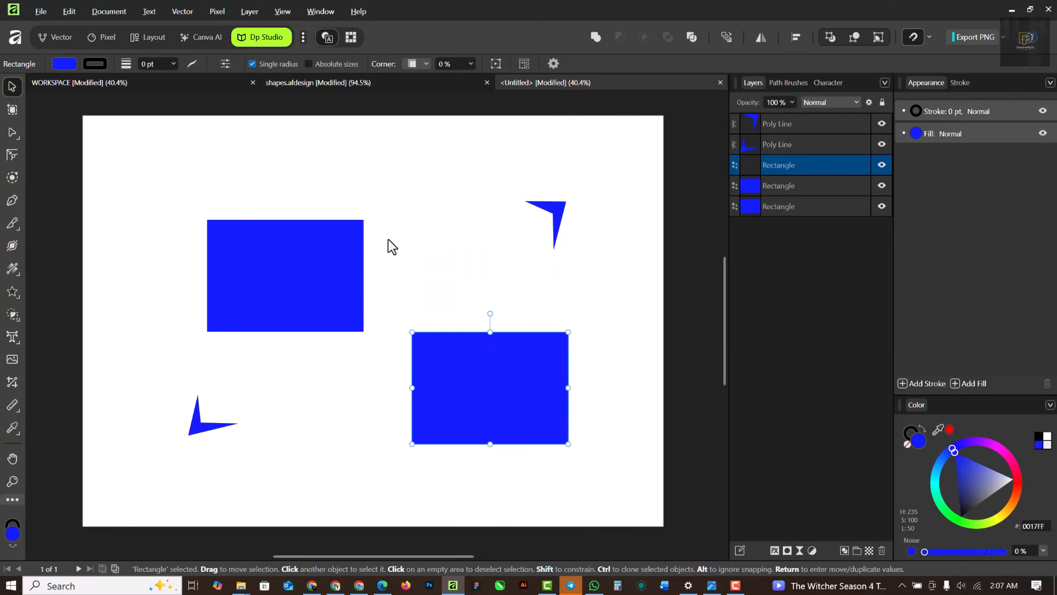
pyautogui.moveTo(533, 399); pyautogui.dragTo(490, 333)
# Select the duplicated rectangle beside the original and recolour its fill green 00FF42
pyautogui.click(277, 302)
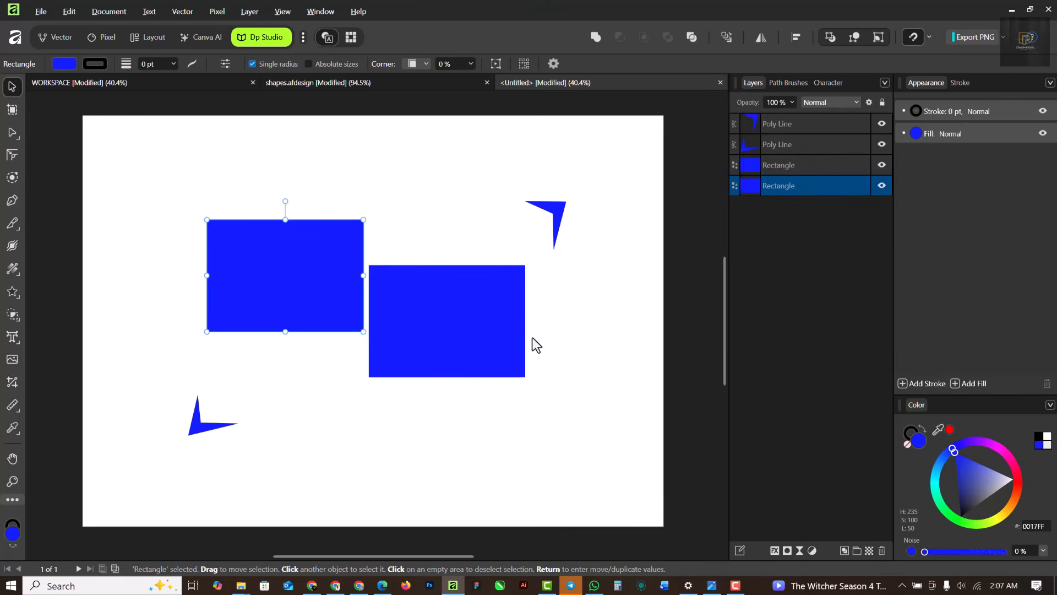
pyautogui.click(476, 344)
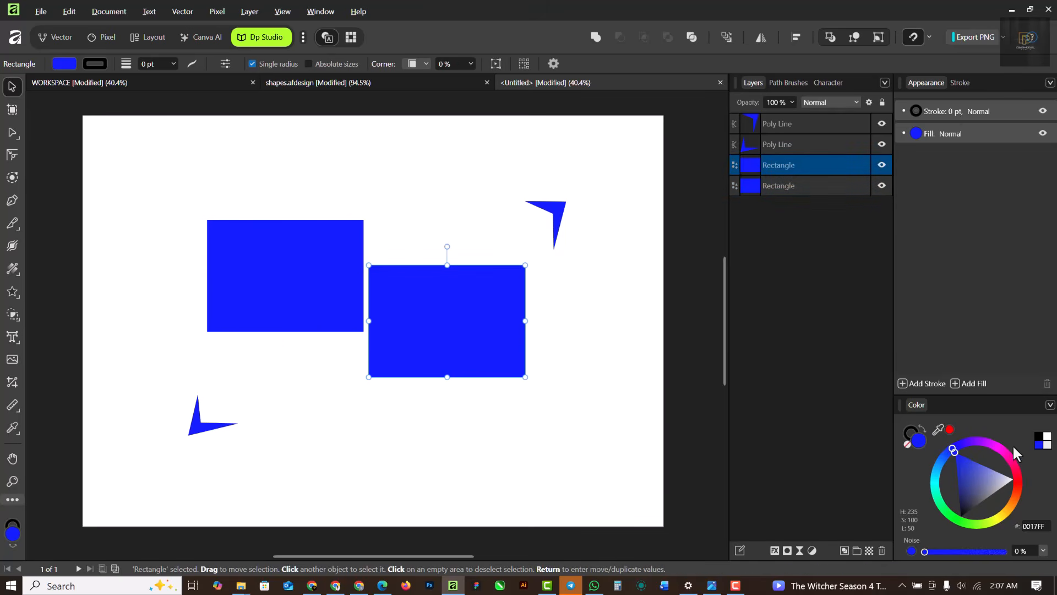
pyautogui.click(947, 511)
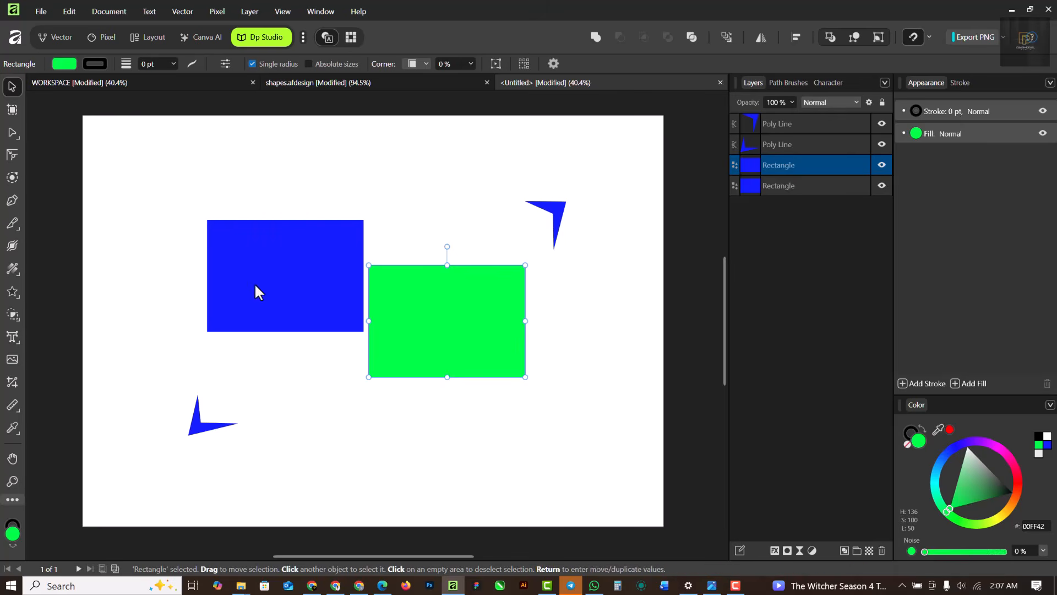
# Apply the green rectangle's colour to the blue rectangle with the Color Picker tool, turning its magnification off
pyautogui.click(268, 293)
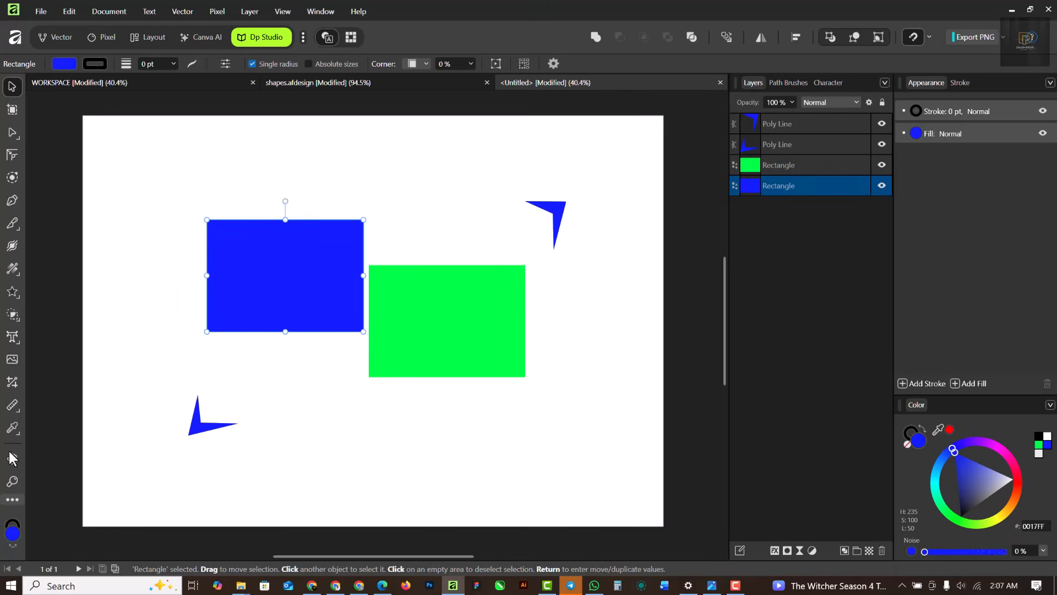
pyautogui.click(12, 428)
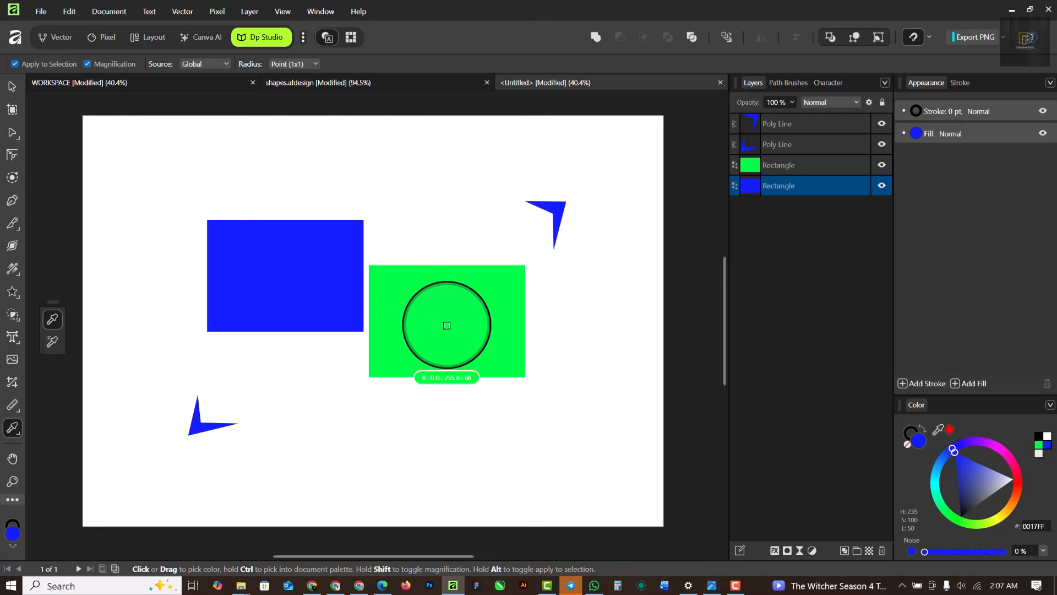
pyautogui.click(87, 64)
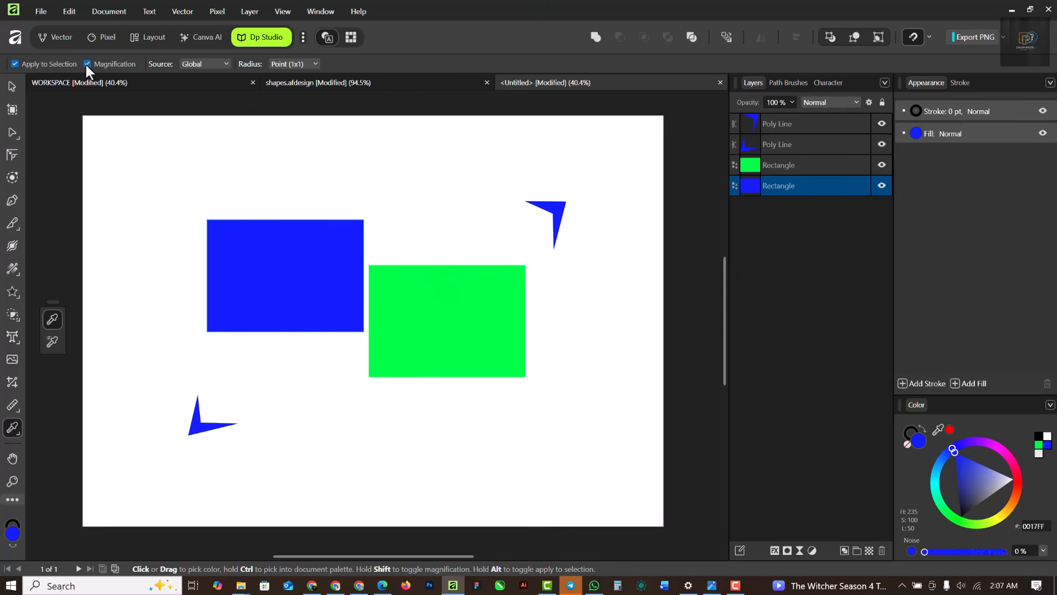
pyautogui.click(444, 313)
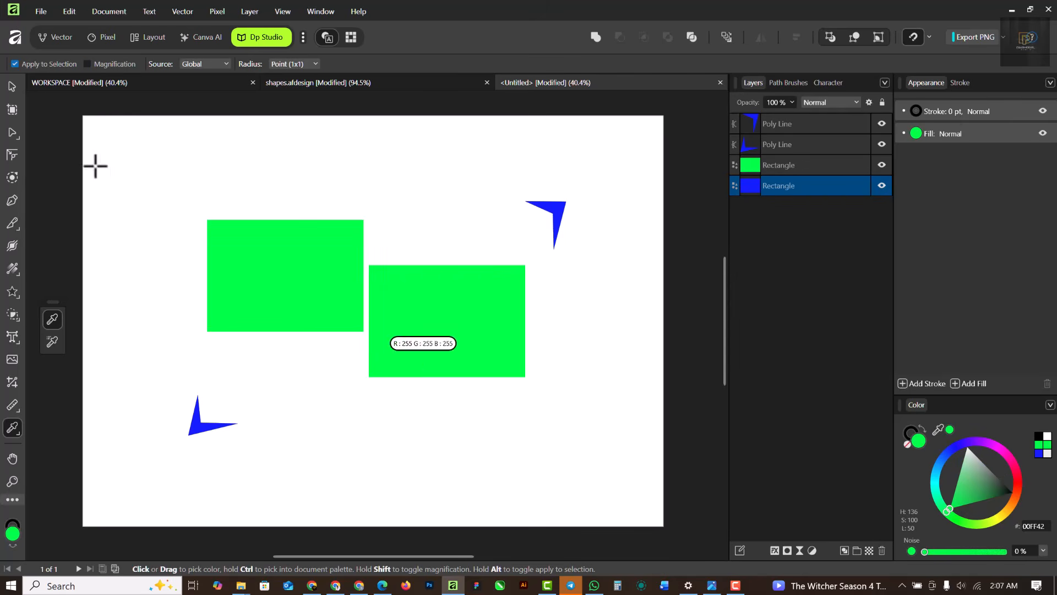
# Select the duplicated green rectangle and darken its fill to 14722C
pyautogui.press('v')
pyautogui.click(459, 340)
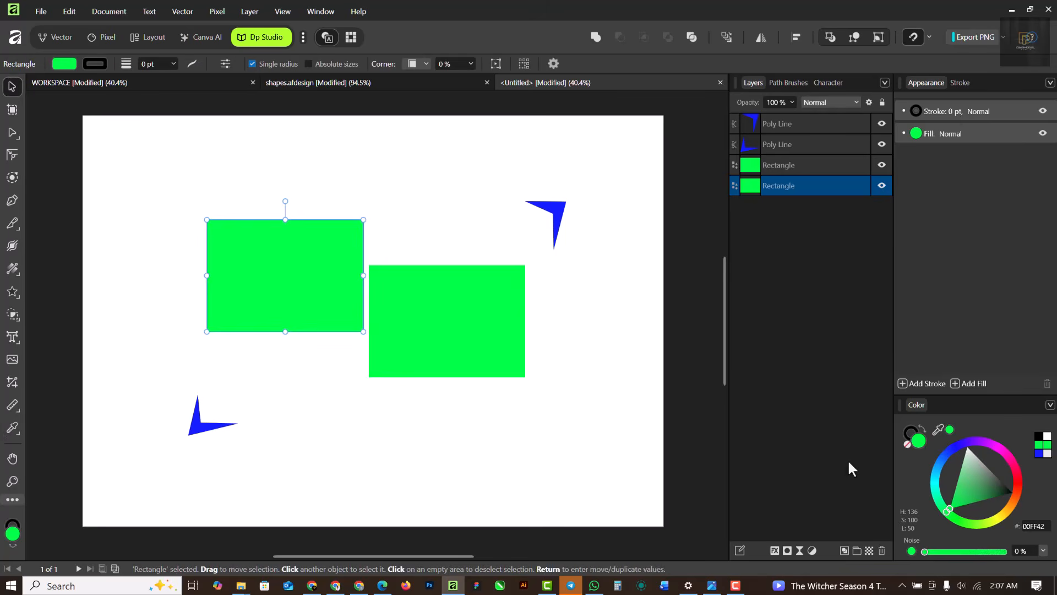
pyautogui.moveTo(950, 512); pyautogui.dragTo(985, 495)
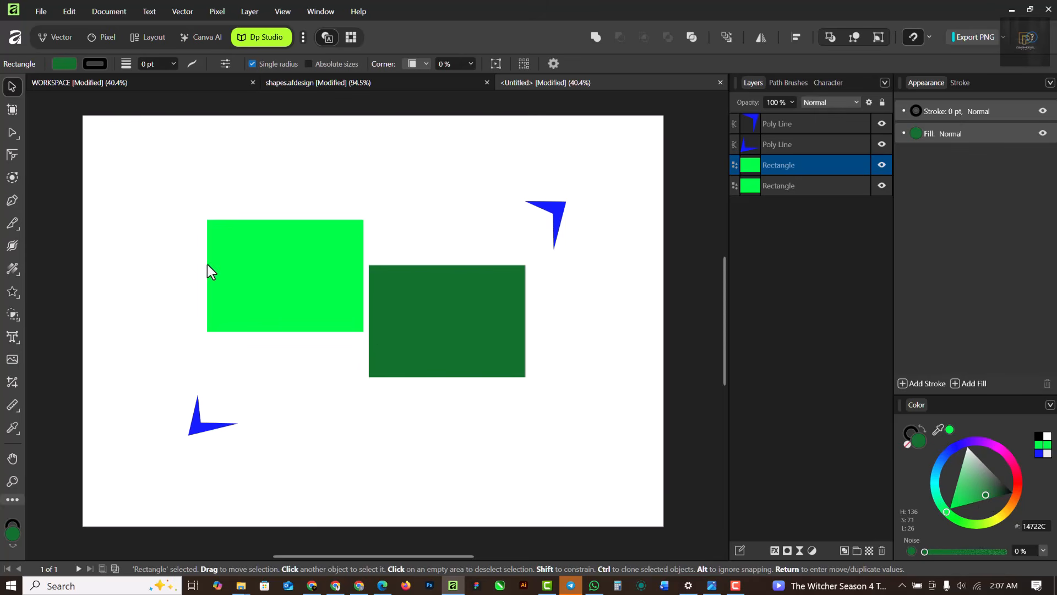
# Switch the colour controls to Sliders, to Boxes, and back to the Wheel display
pyautogui.click(1050, 405)
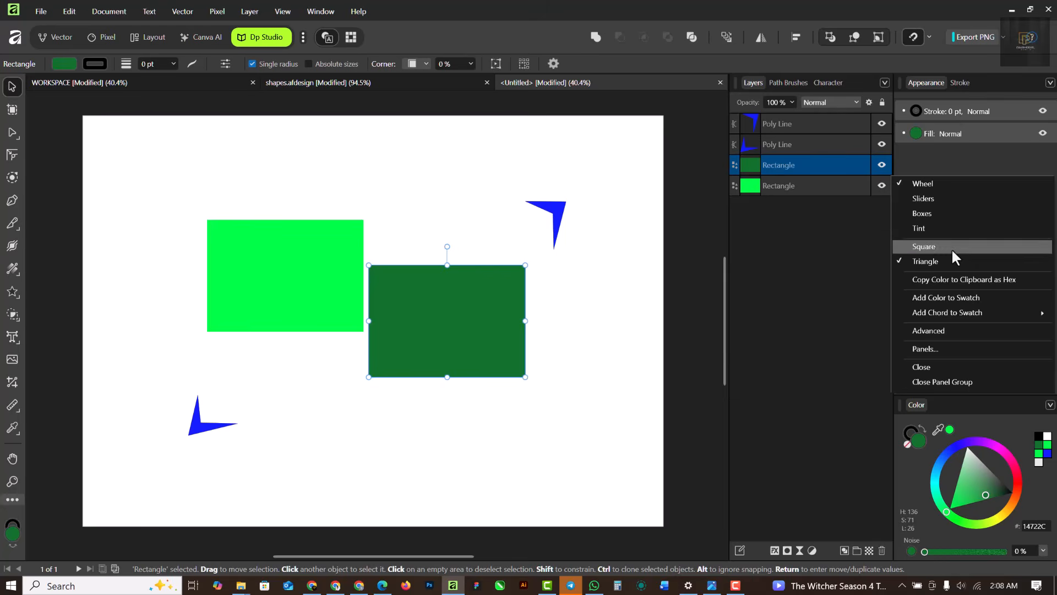
pyautogui.click(930, 200)
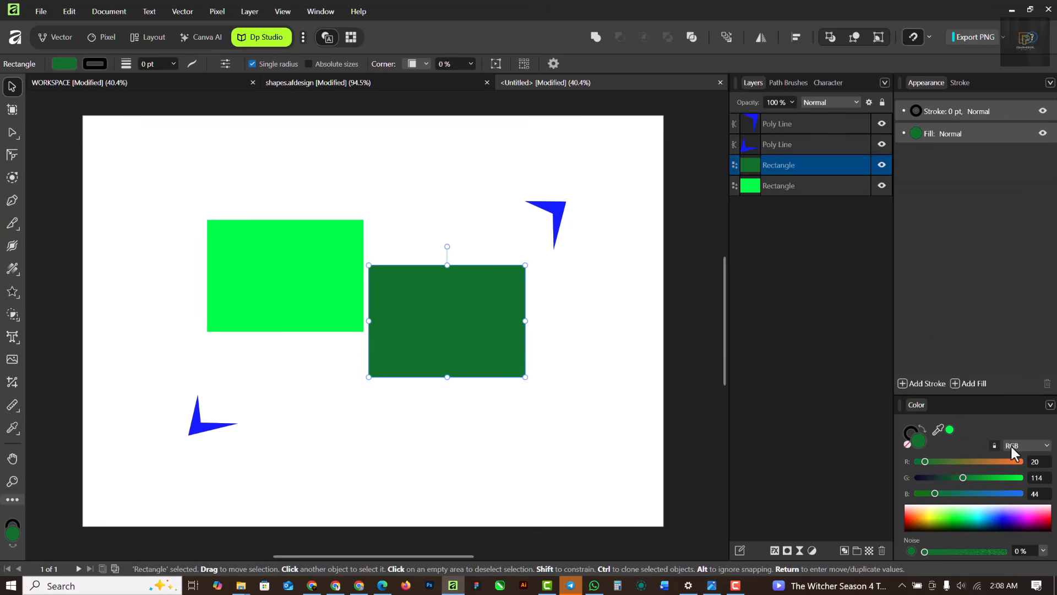
pyautogui.click(1050, 405)
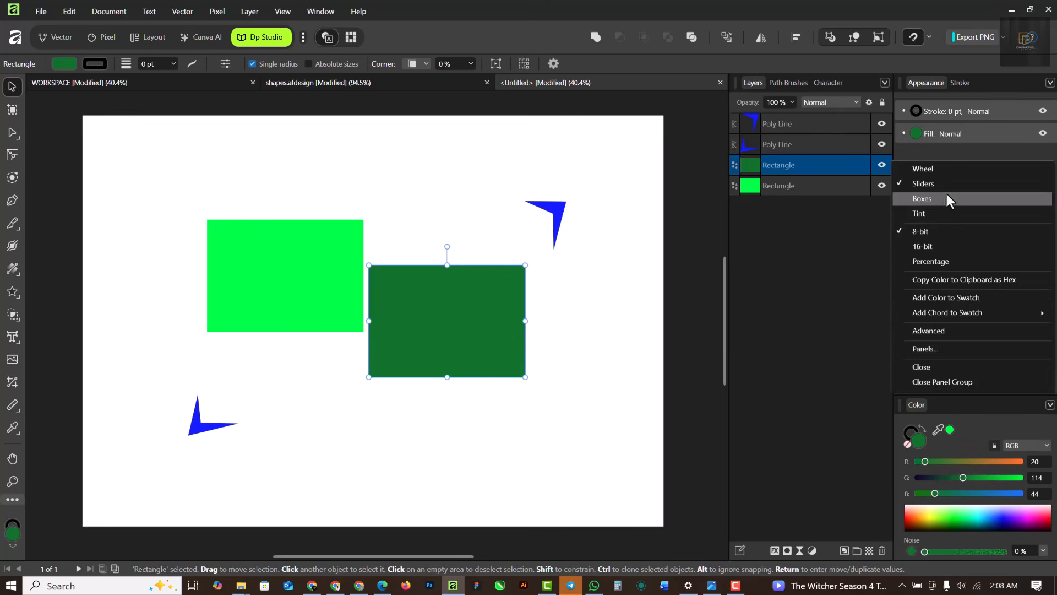
pyautogui.click(950, 199)
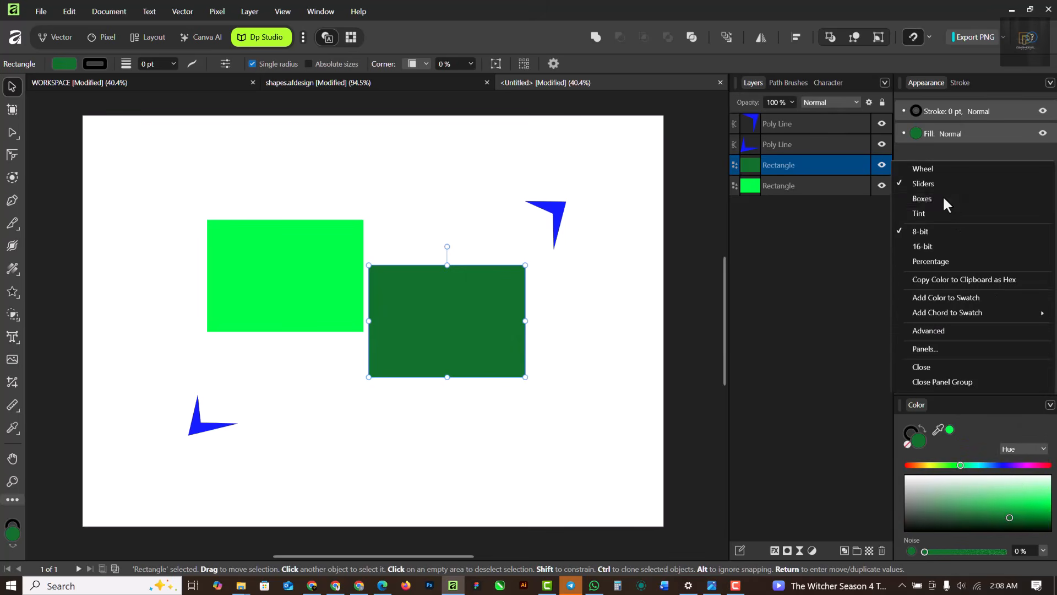
pyautogui.click(1050, 406)
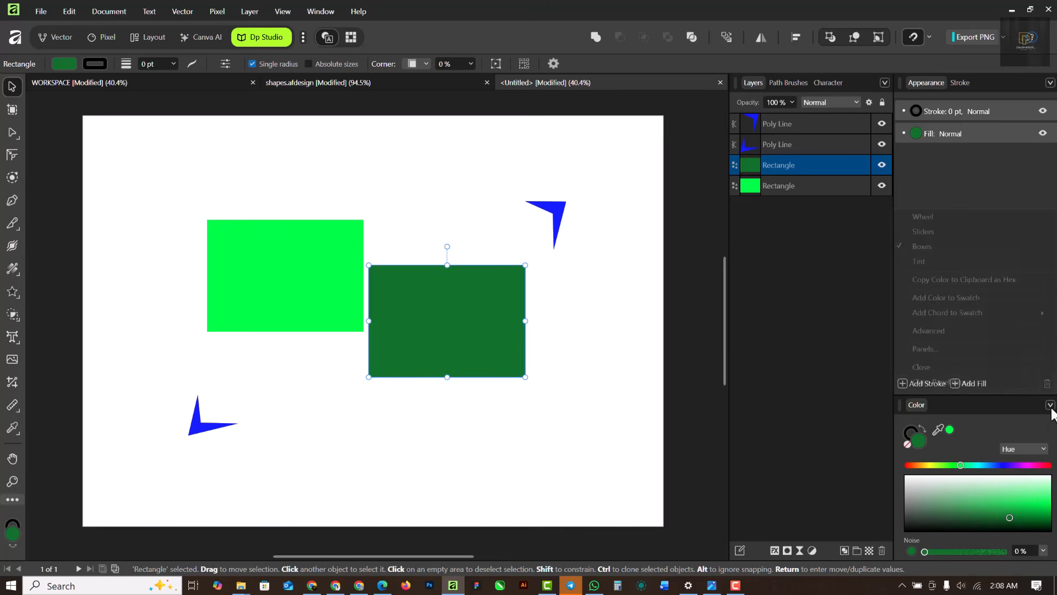
pyautogui.click(936, 217)
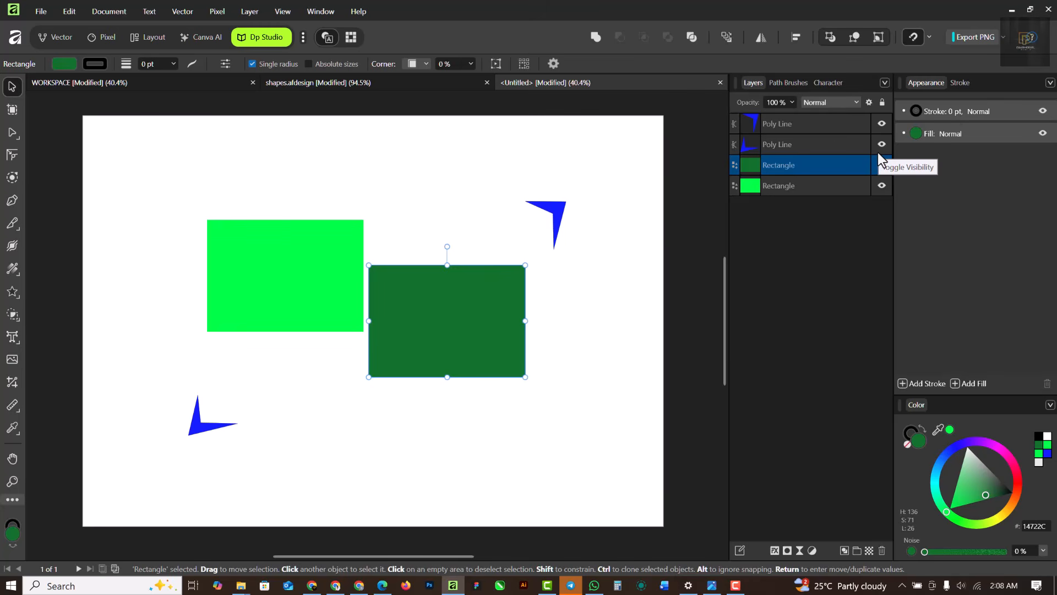
# Move the light green rectangle level with the dark green one, leaving a small gap, and shift the dark green one slightly upward
pyautogui.click(265, 270)
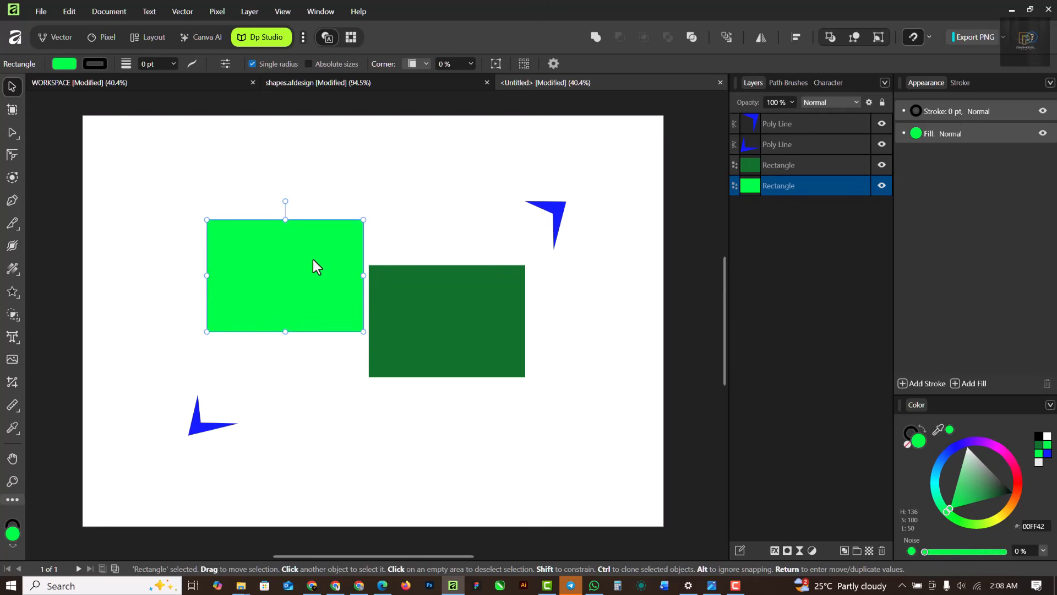
pyautogui.moveTo(313, 267); pyautogui.dragTo(306, 315)
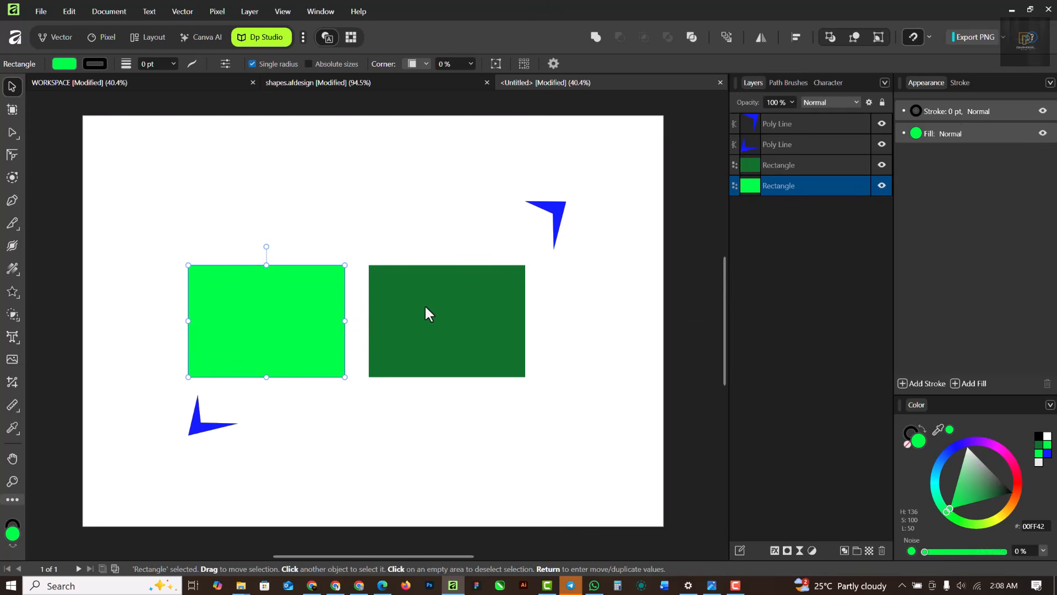
pyautogui.moveTo(426, 307)
pyautogui.mouseDown()
pyautogui.moveTo(397, 332)
pyautogui.moveTo(419, 314)
pyautogui.mouseUp()
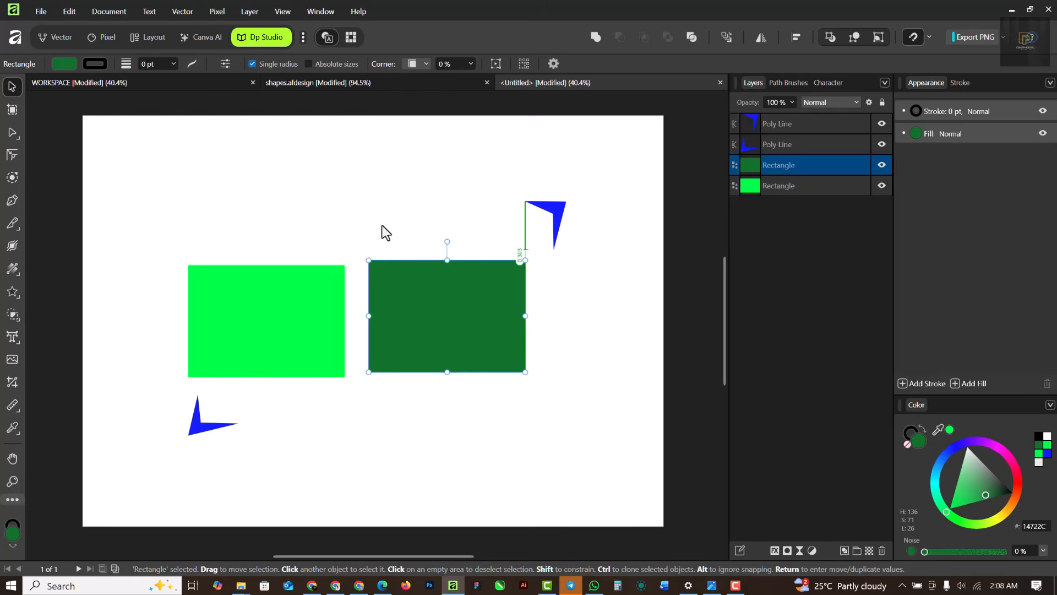
# Switch to the WORKSPACE document and delete the two filler text frames along the poster's left side
pyautogui.click(130, 81)
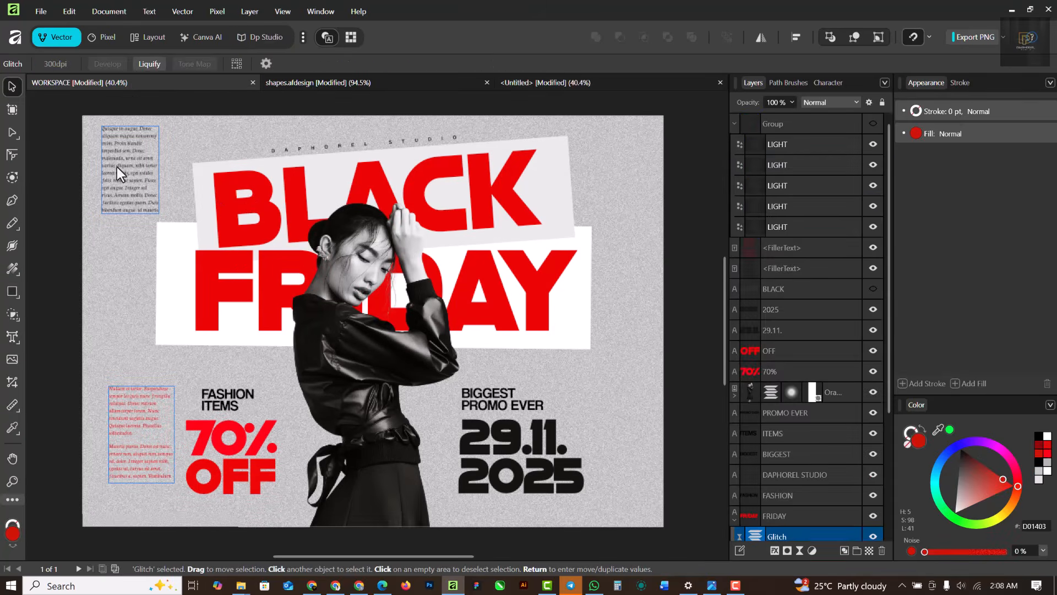
pyautogui.click(116, 166)
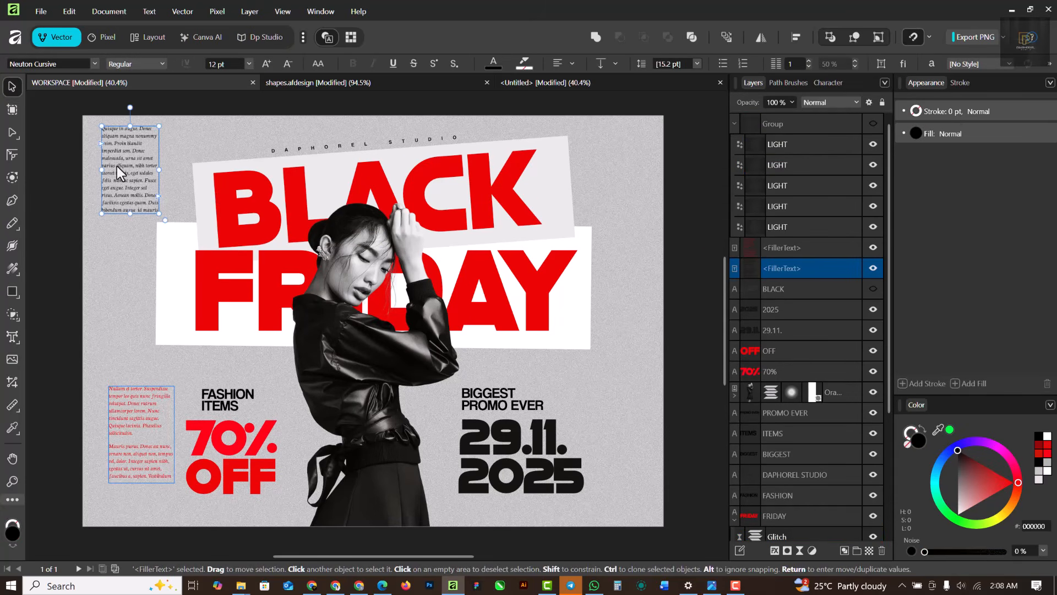
pyautogui.press('Delete')
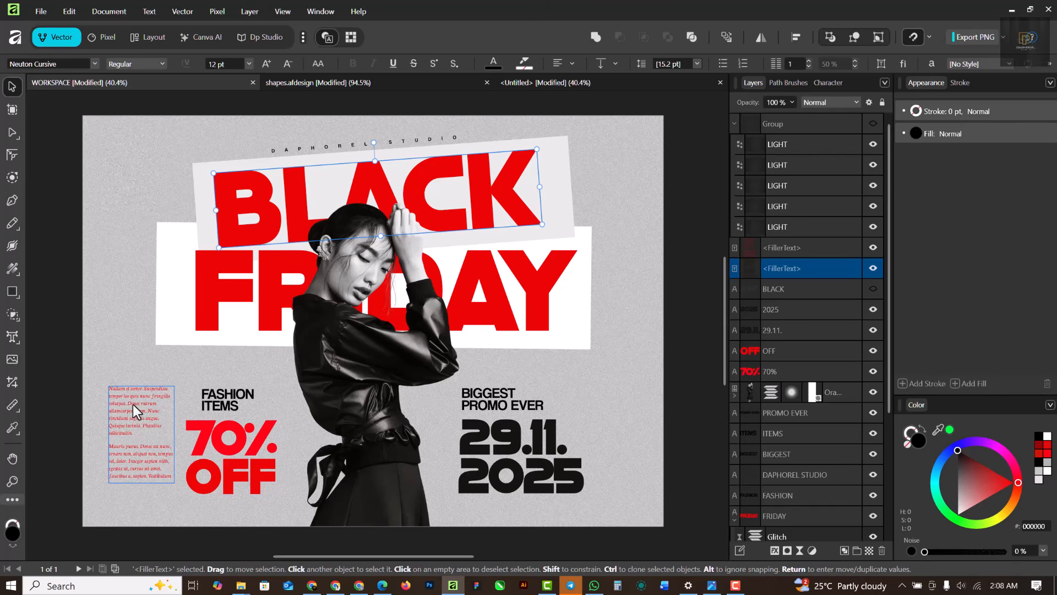
pyautogui.press('Delete')
pyautogui.press('Delete')
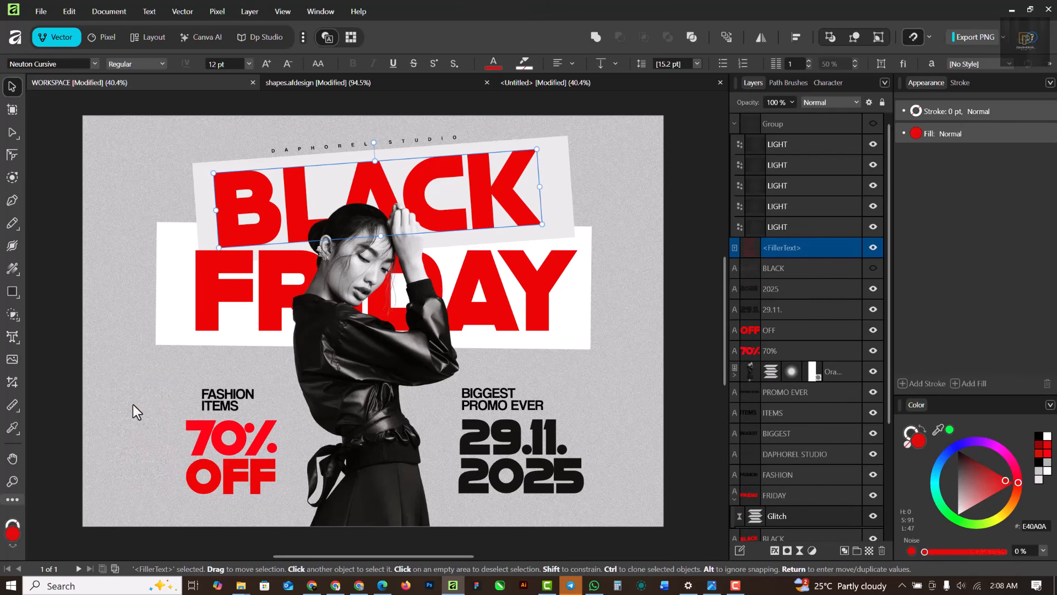
# Delete the live Glitch and Gaussian Blur filters from the woman's image layer
pyautogui.click(361, 372)
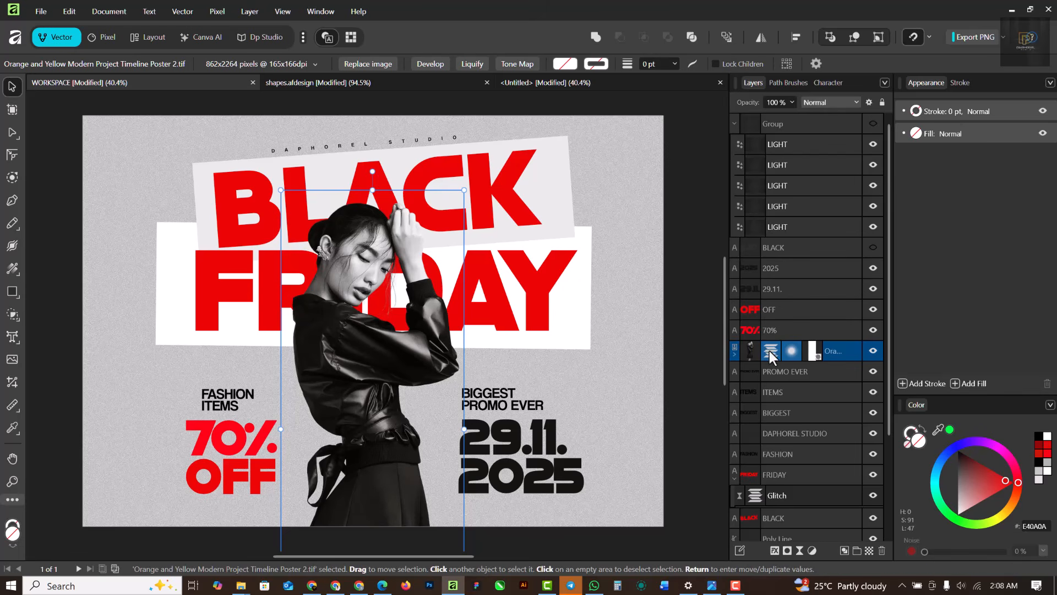
pyautogui.click(794, 350)
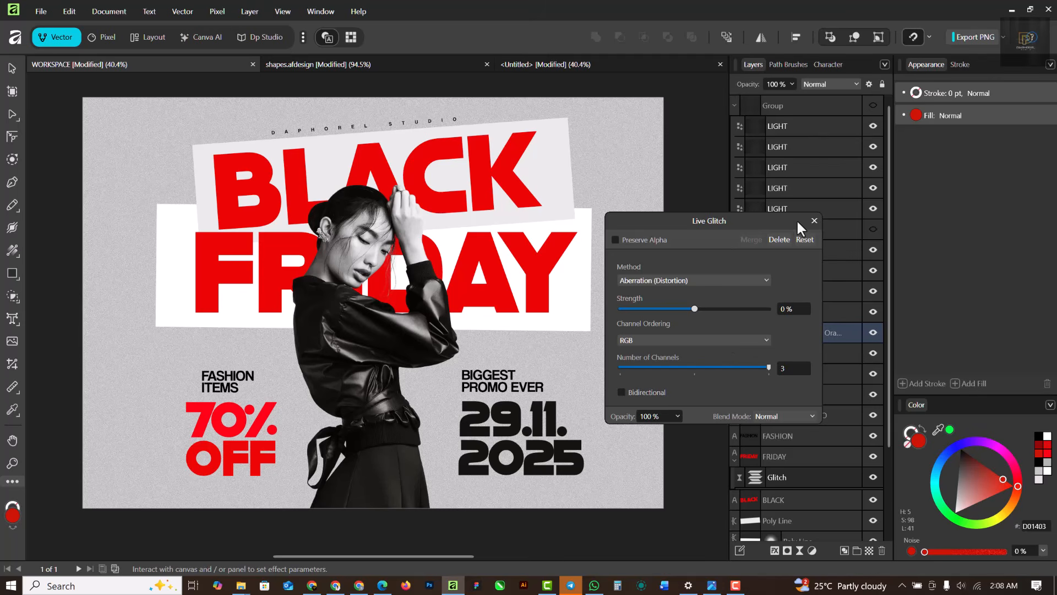
pyautogui.click(782, 240)
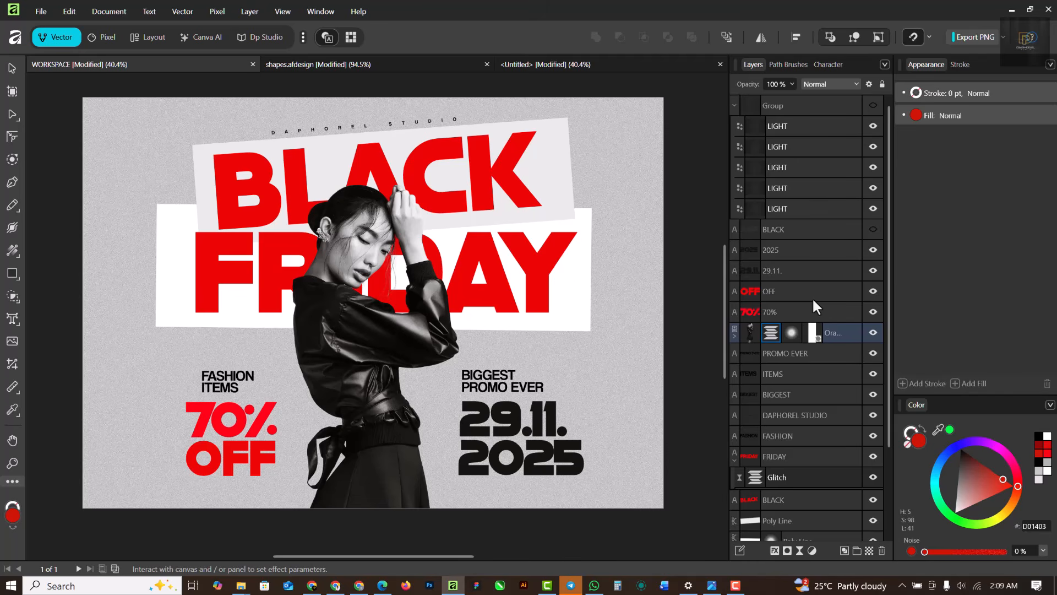
pyautogui.press('Delete')
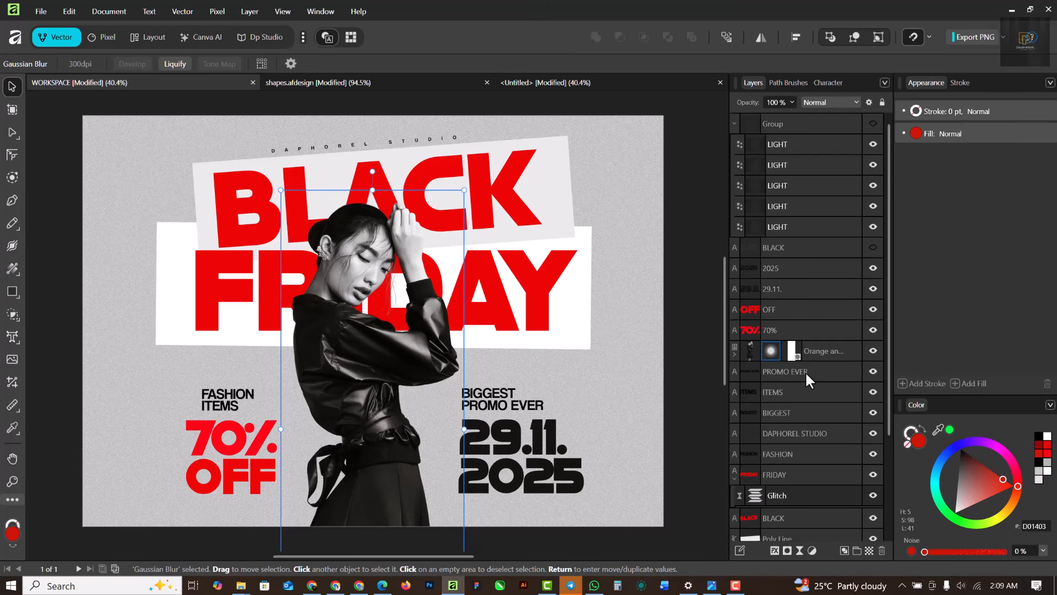
pyautogui.press('Delete')
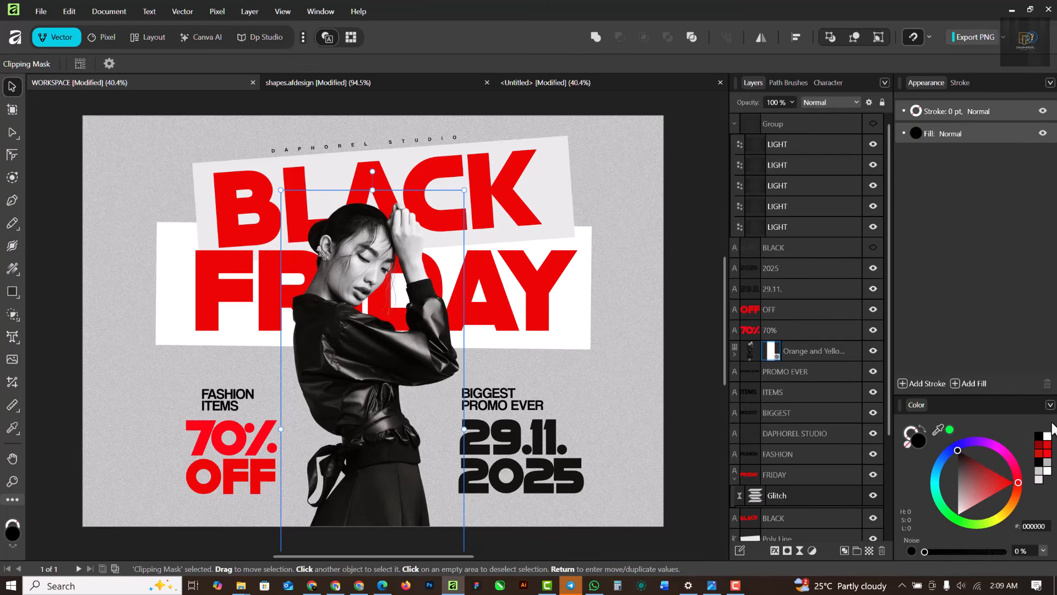
# Delete the clipping mask from the woman's image layer
pyautogui.hotkey('ctrl', 'z')
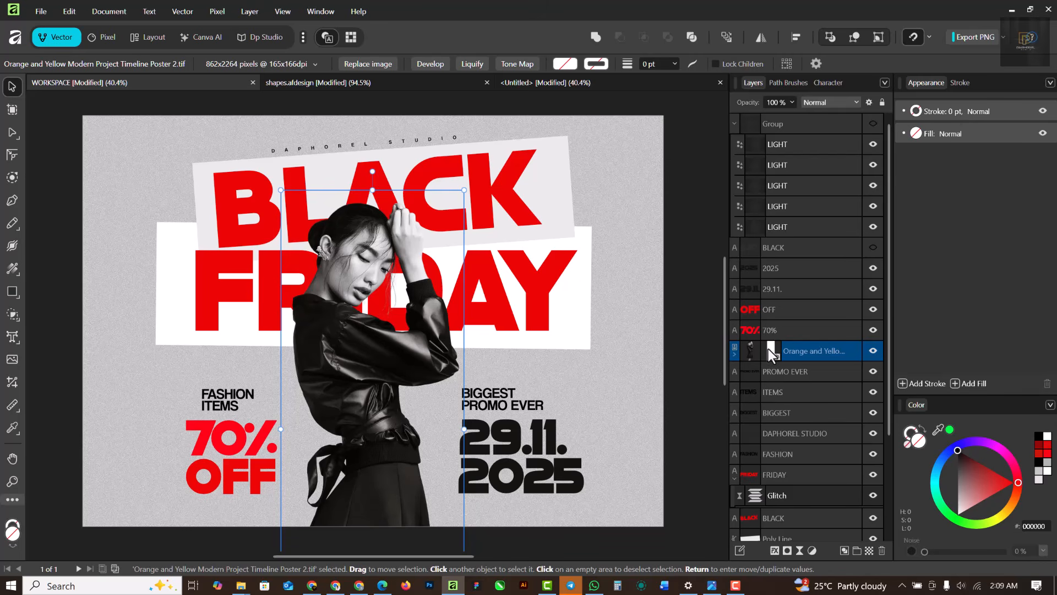
pyautogui.click(770, 350)
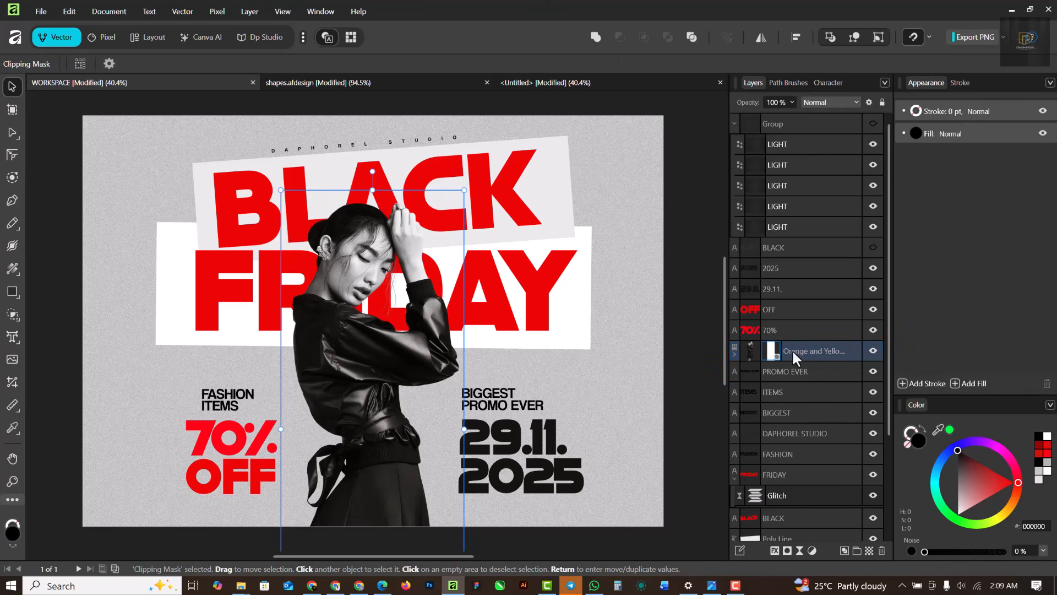
pyautogui.click(882, 550)
pyautogui.click(881, 549)
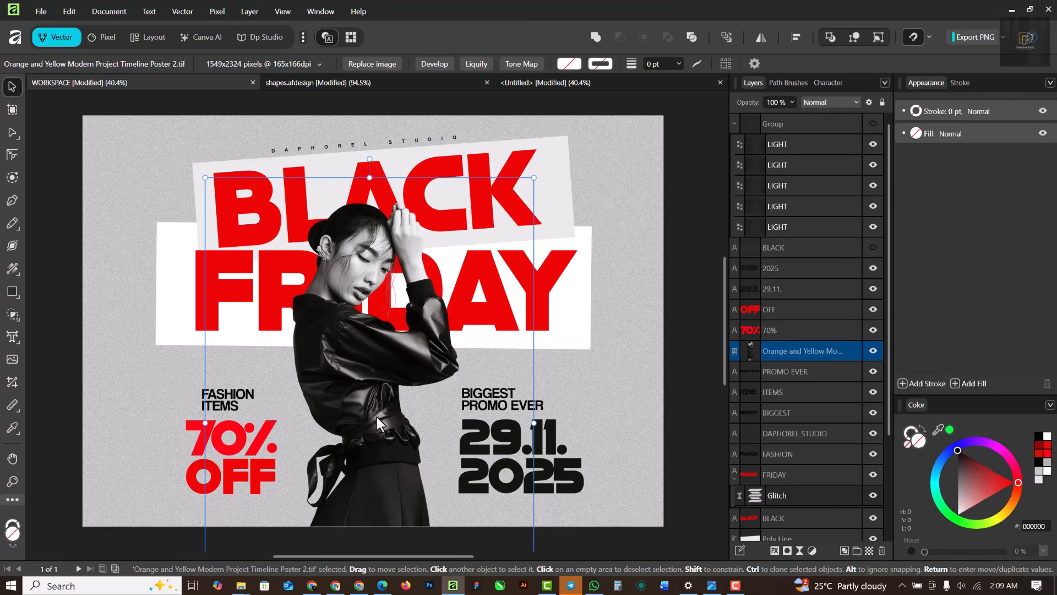
pyautogui.click(813, 551)
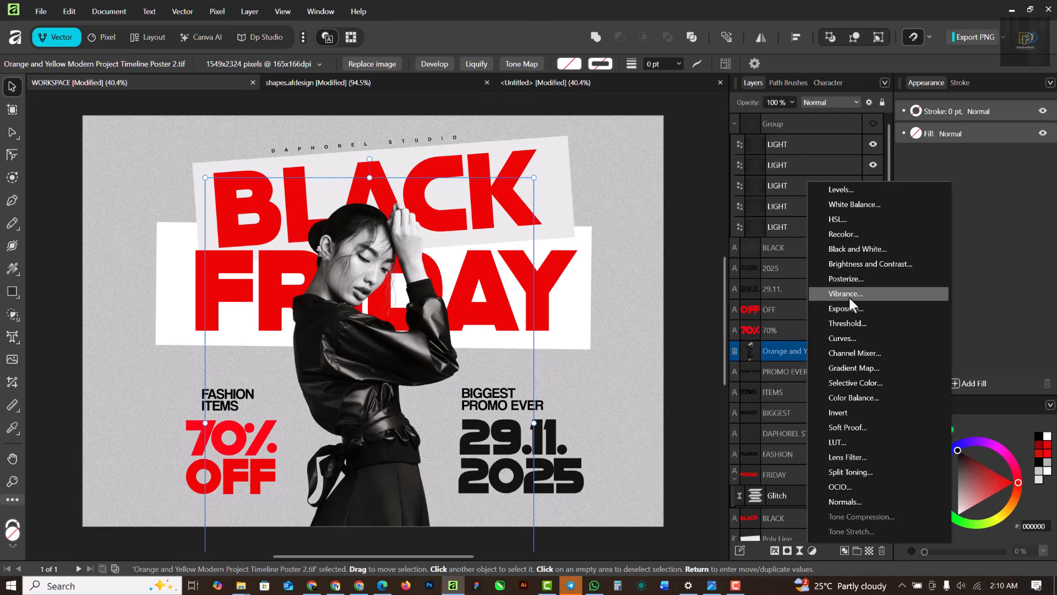
pyautogui.click(831, 551)
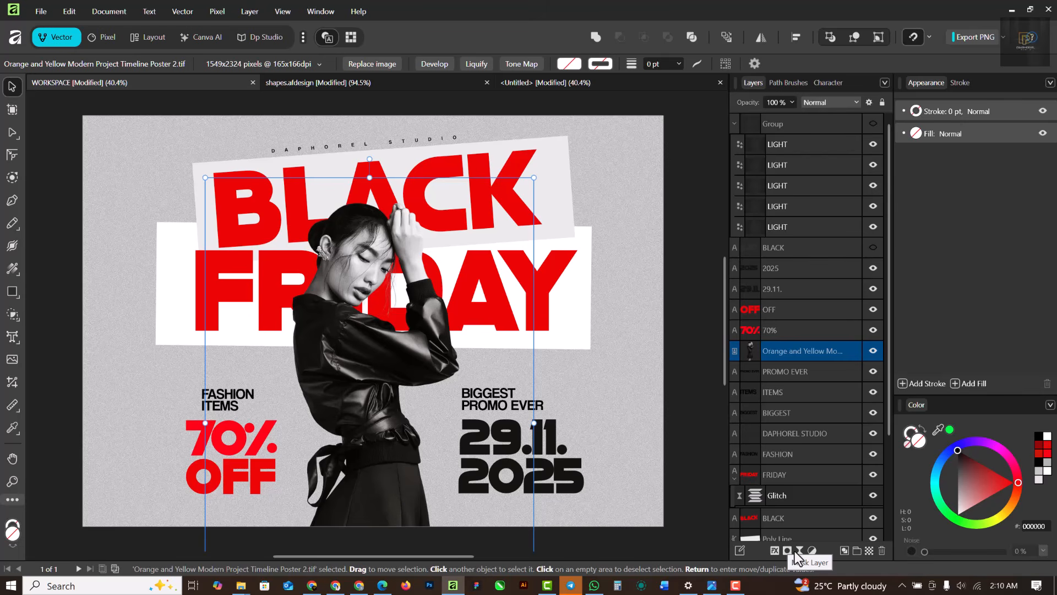
# Examine the layer effects available for the woman's image layer and leave them unchanged
pyautogui.click(774, 549)
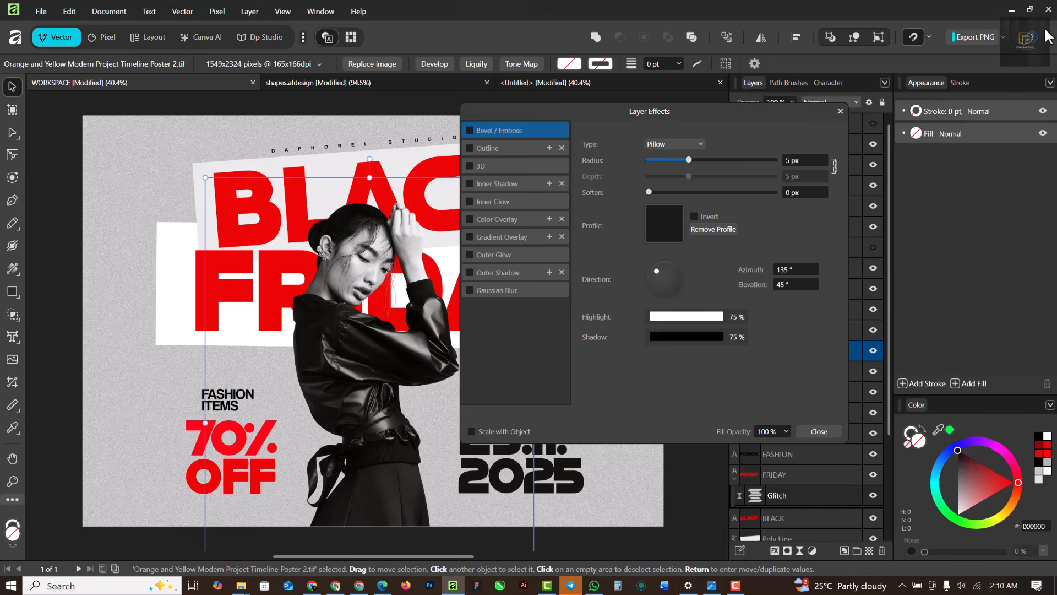
pyautogui.click(841, 111)
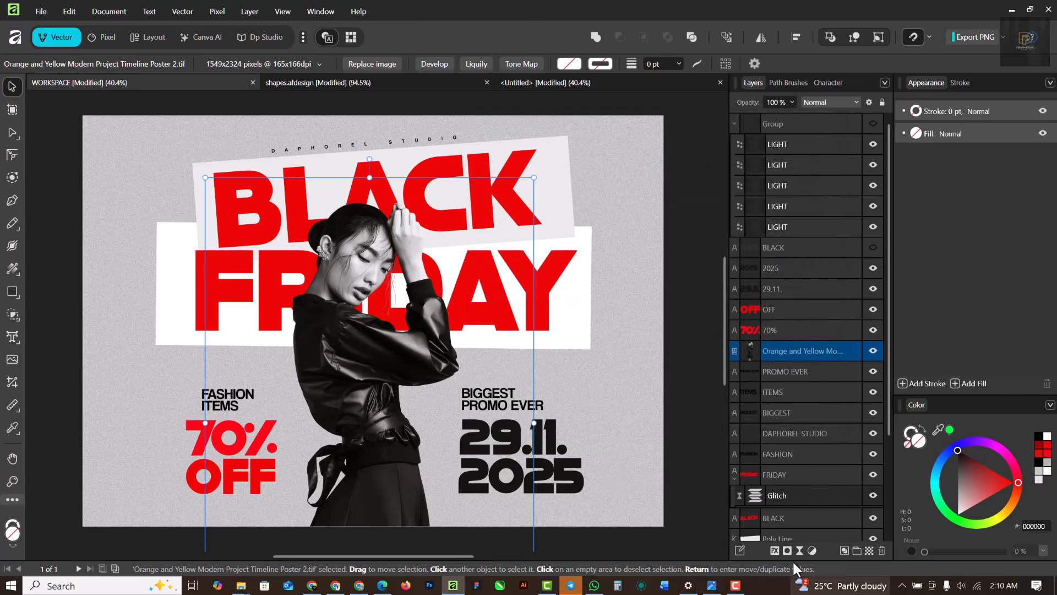
# Try a live Motion Blur with 21.8 px radius and 225° rotation on the woman's image, and delete the filter
pyautogui.click(799, 550)
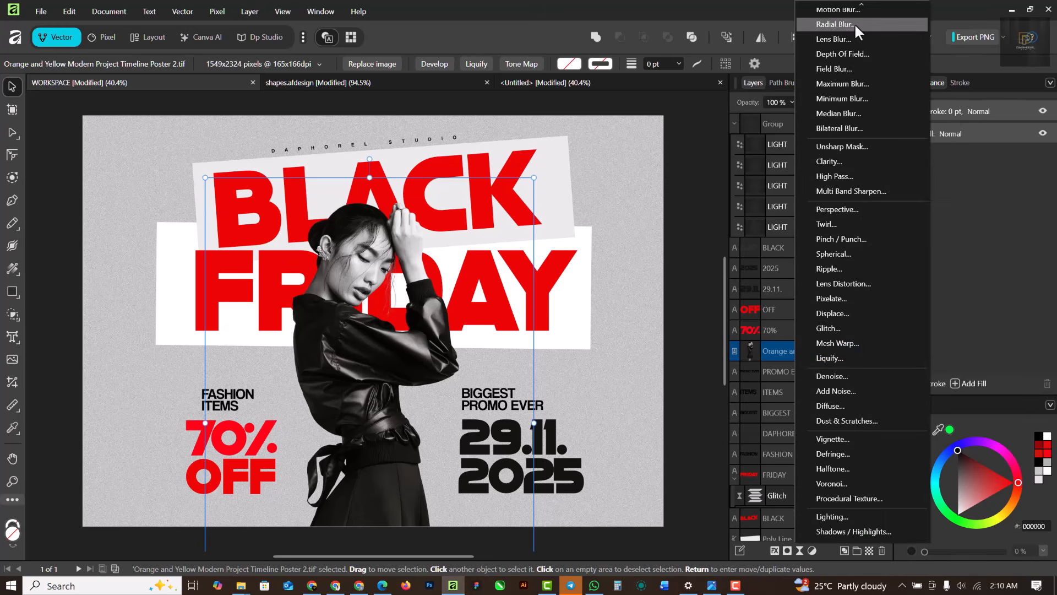
pyautogui.scroll(2, 854, 22)
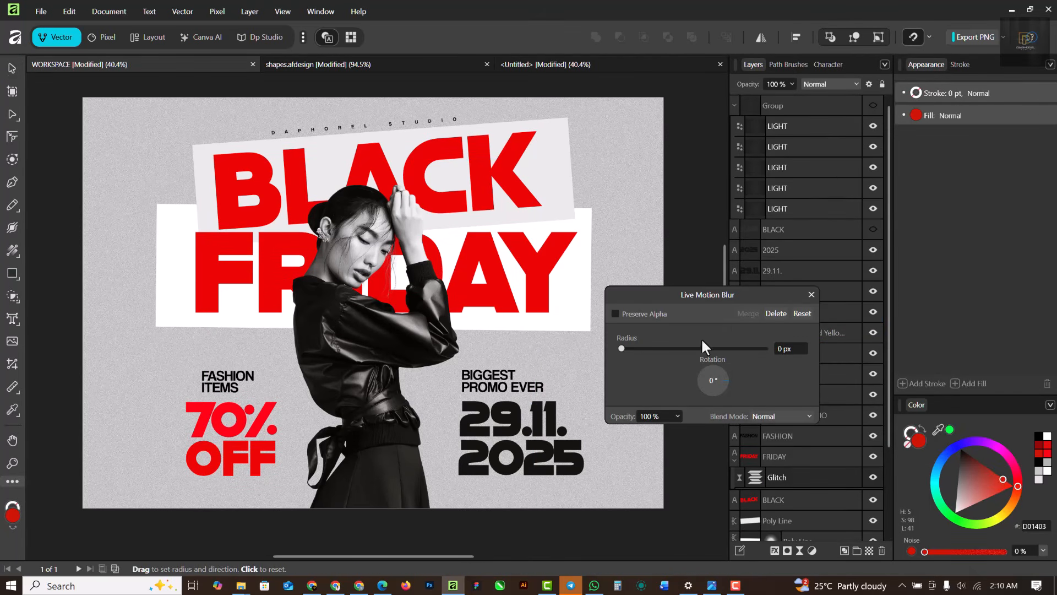
pyautogui.moveTo(643, 353); pyautogui.dragTo(703, 349)
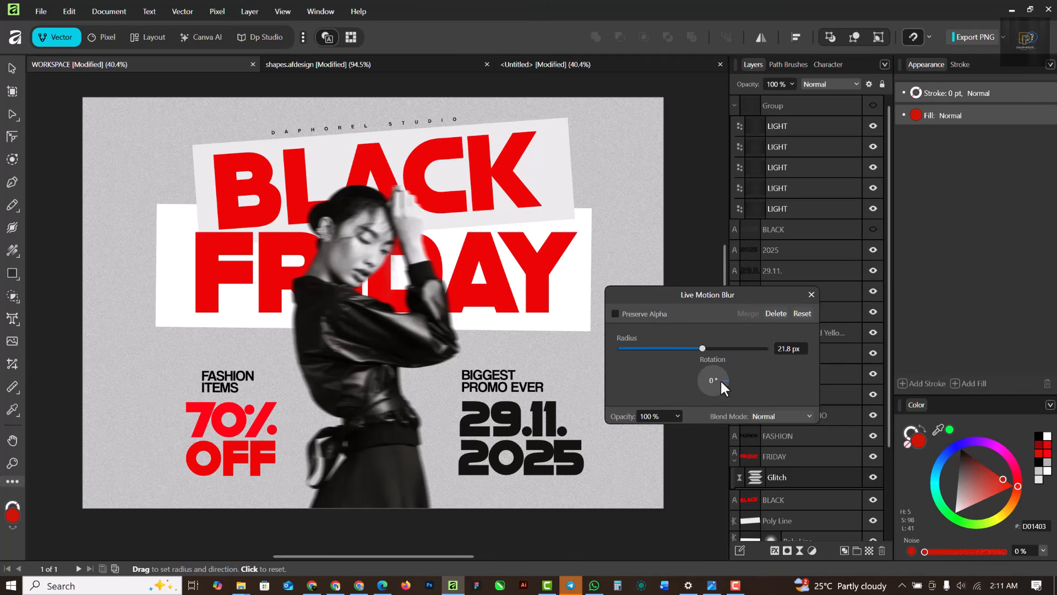
pyautogui.moveTo(721, 379); pyautogui.dragTo(703, 390)
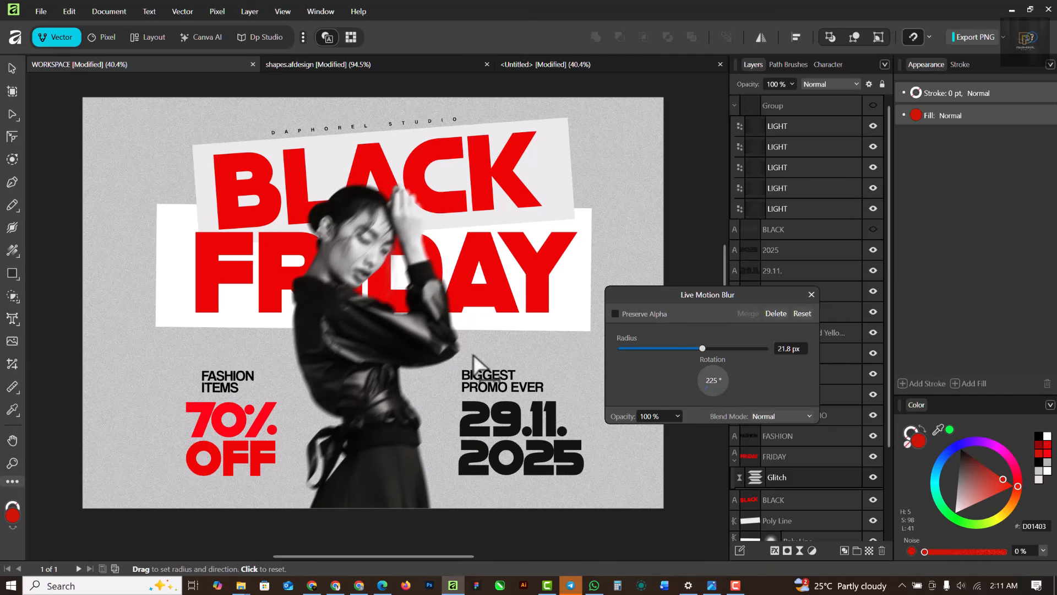
pyautogui.click(776, 314)
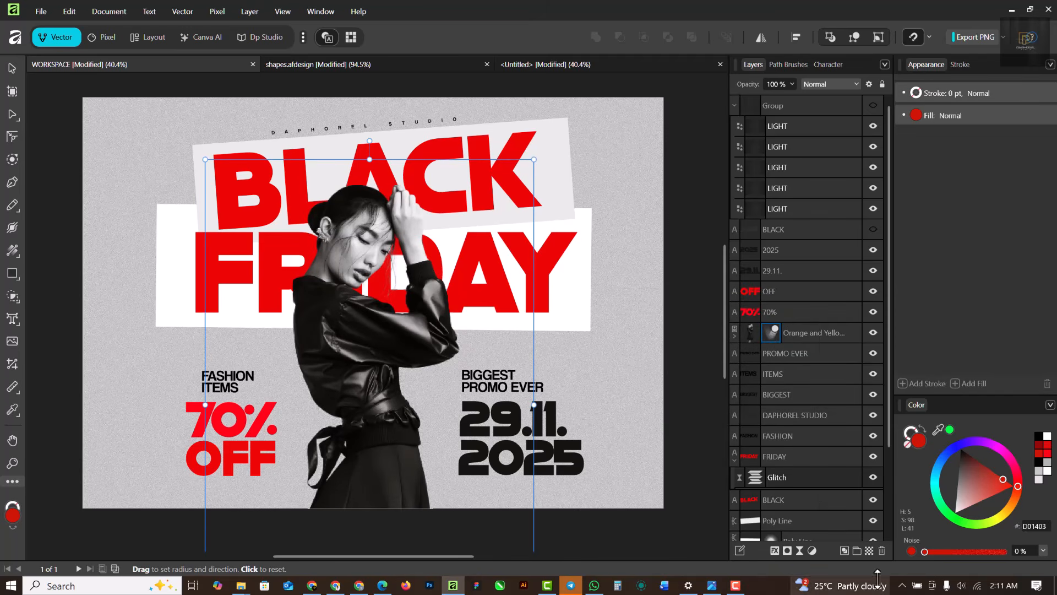
pyautogui.click(879, 550)
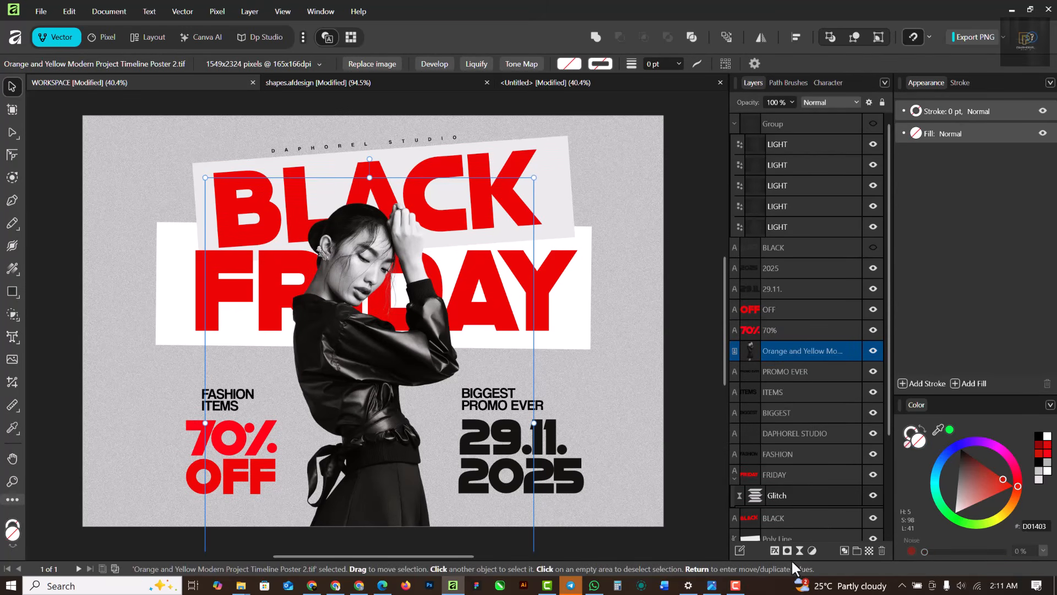
# Try a live Glitch filter using the Shred method on the woman's image, with horizontal strength at 27% and 2%, and delete it
pyautogui.click(799, 550)
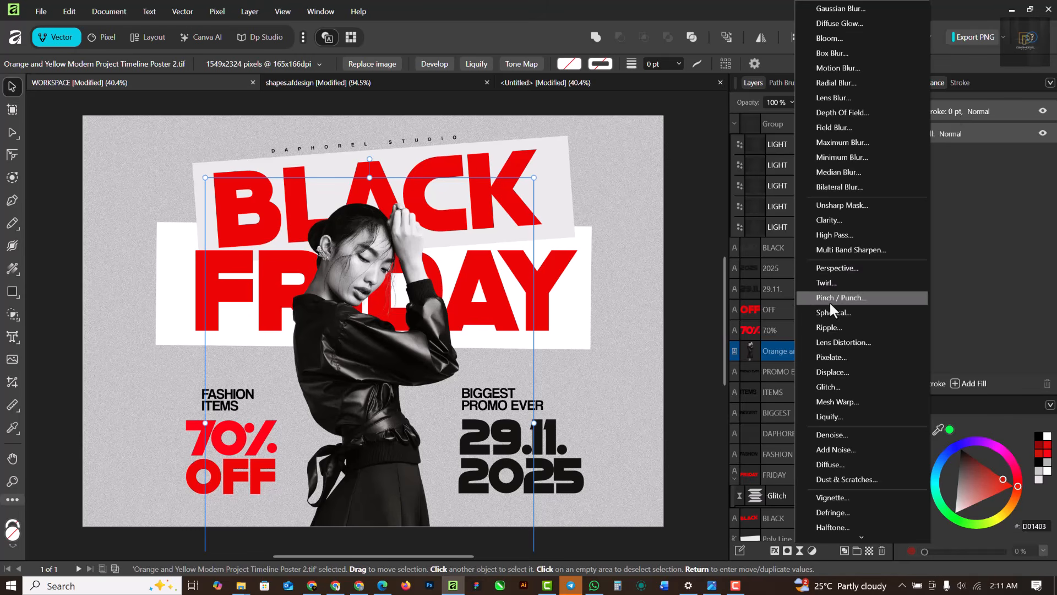
pyautogui.scroll(-3, 896, 471)
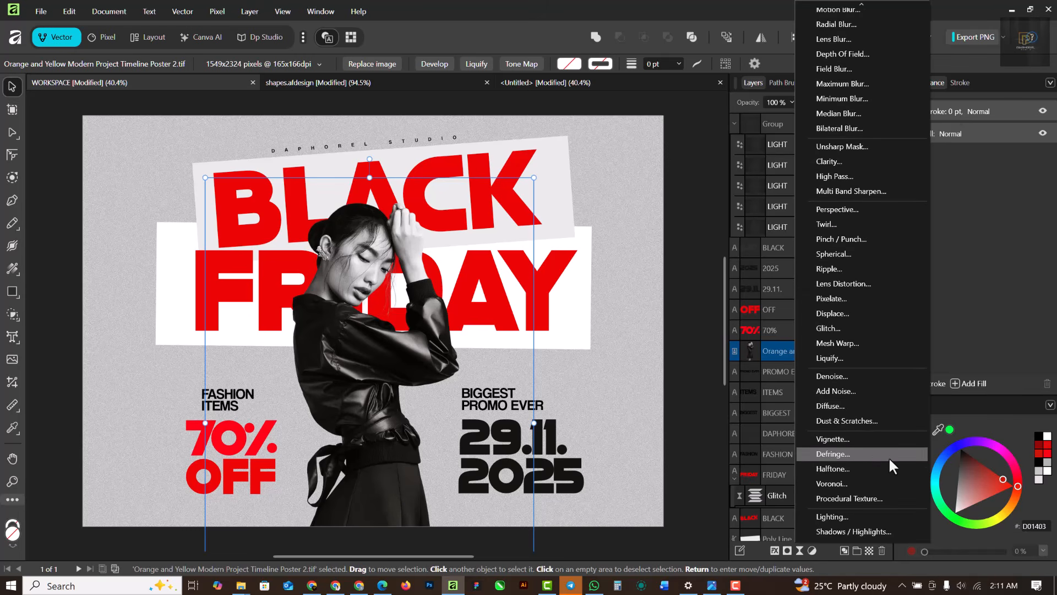
pyautogui.click(827, 328)
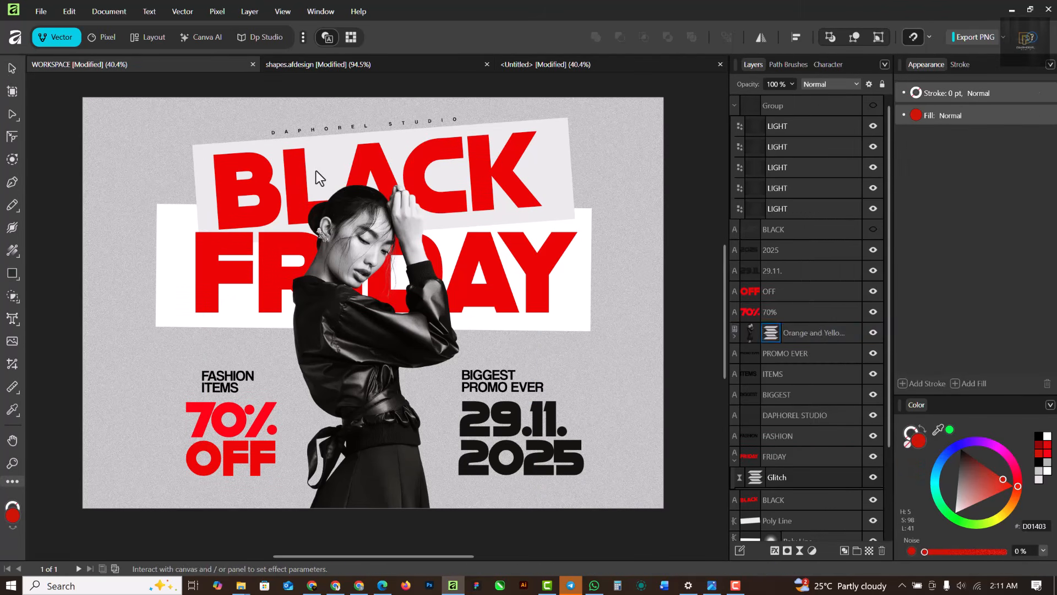
pyautogui.click(657, 278)
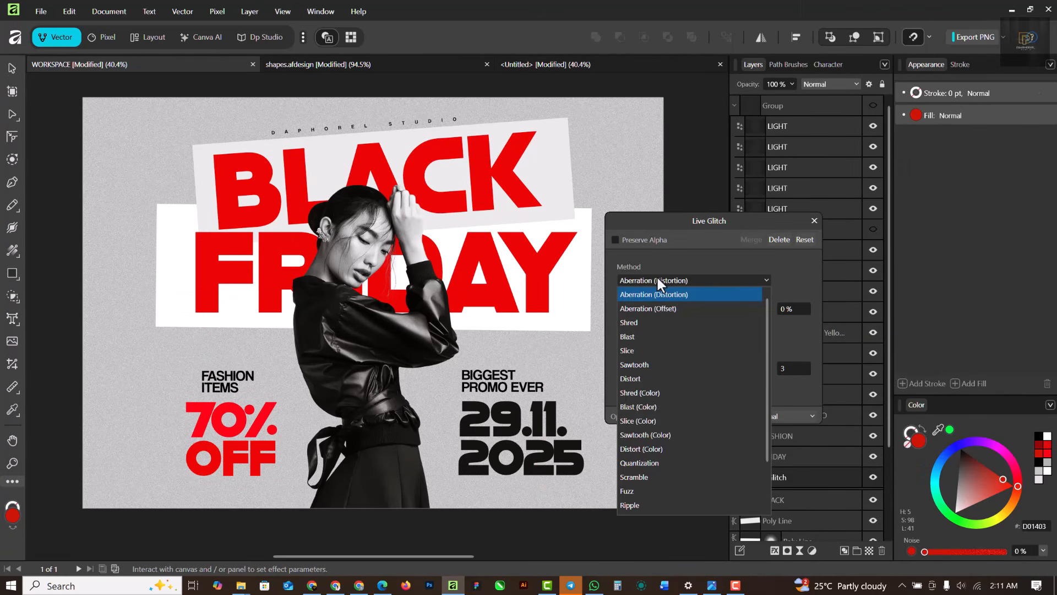
pyautogui.click(640, 323)
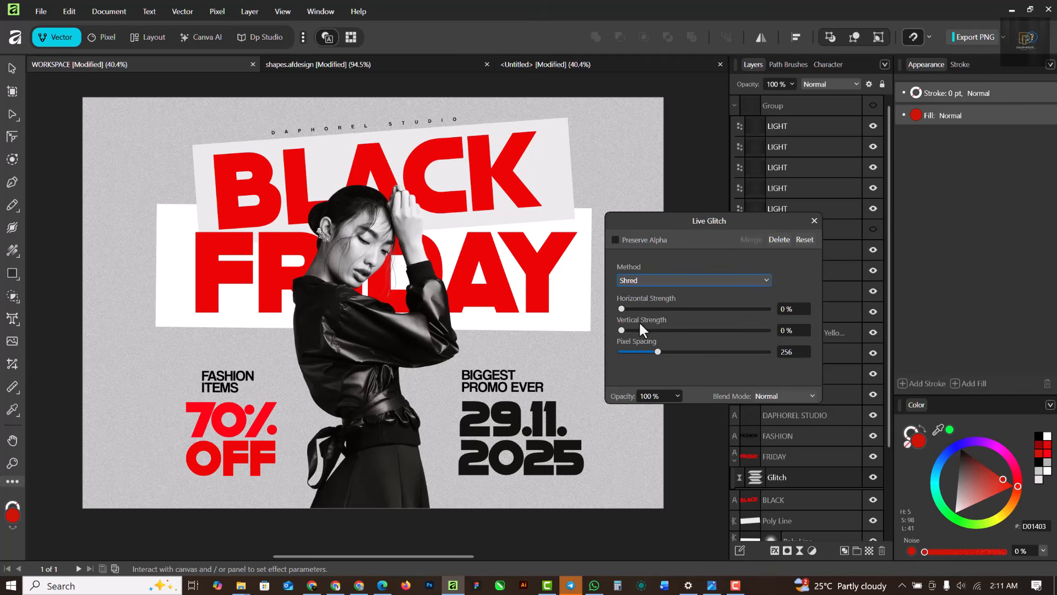
pyautogui.moveTo(624, 309); pyautogui.dragTo(660, 312)
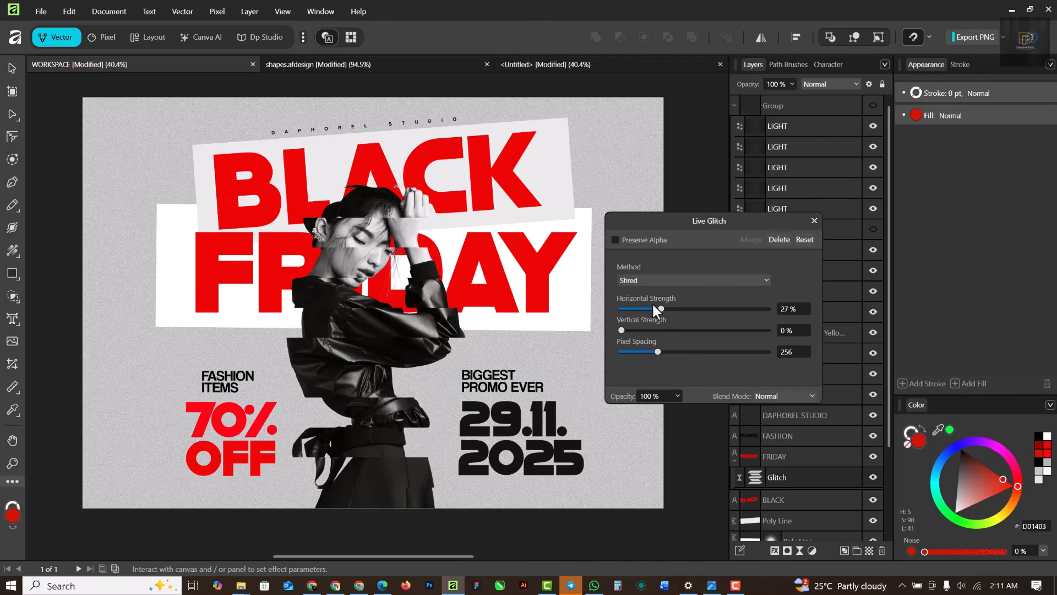
pyautogui.moveTo(659, 310); pyautogui.dragTo(621, 325)
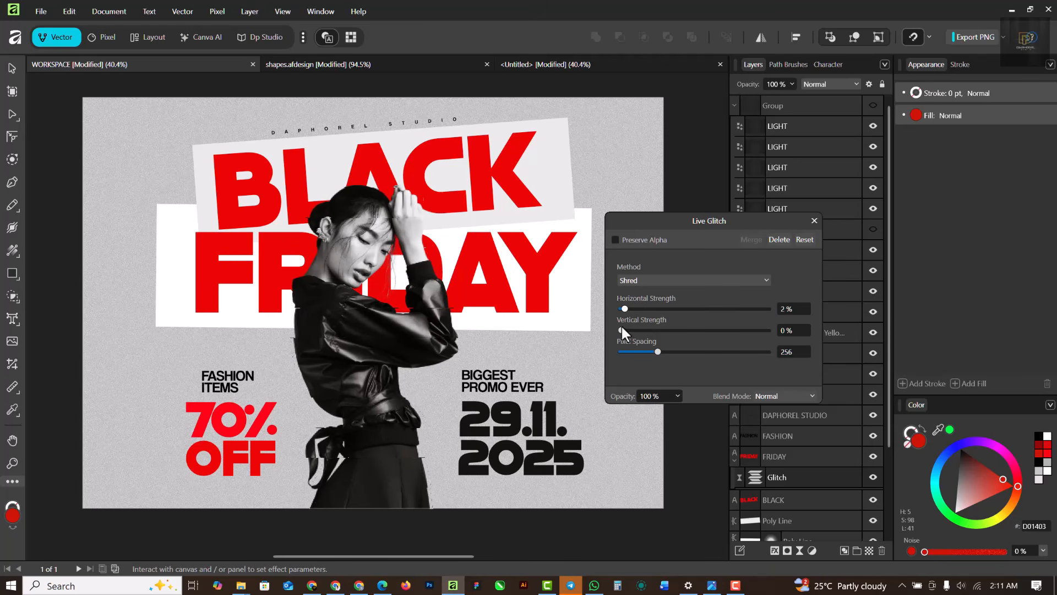
pyautogui.click(784, 236)
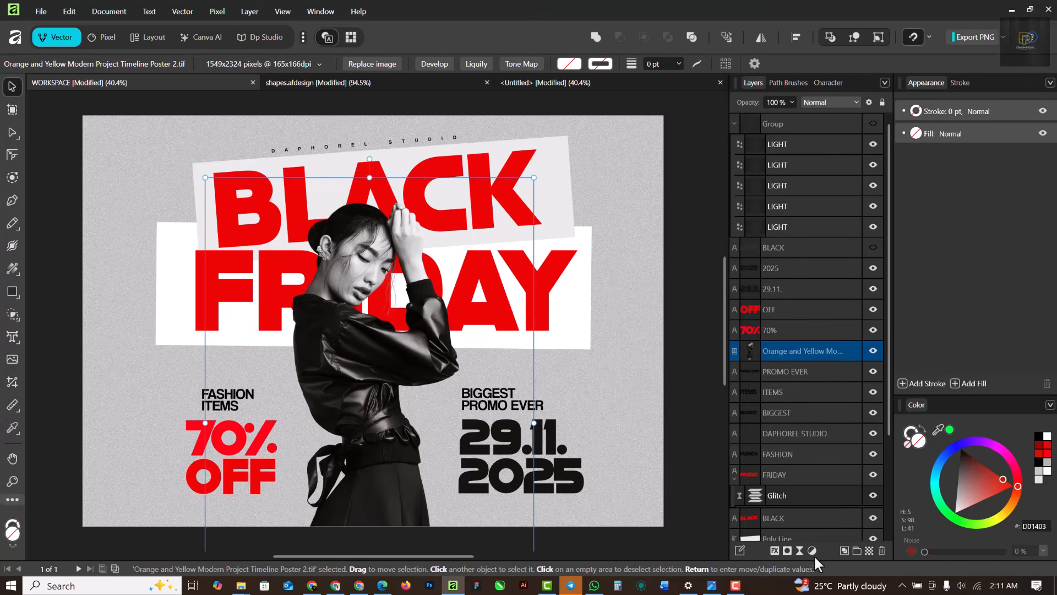
# Try a live Glitch filter using the Distort method with 7% horizontal strength on the woman's image, and reset and delete it
pyautogui.click(800, 550)
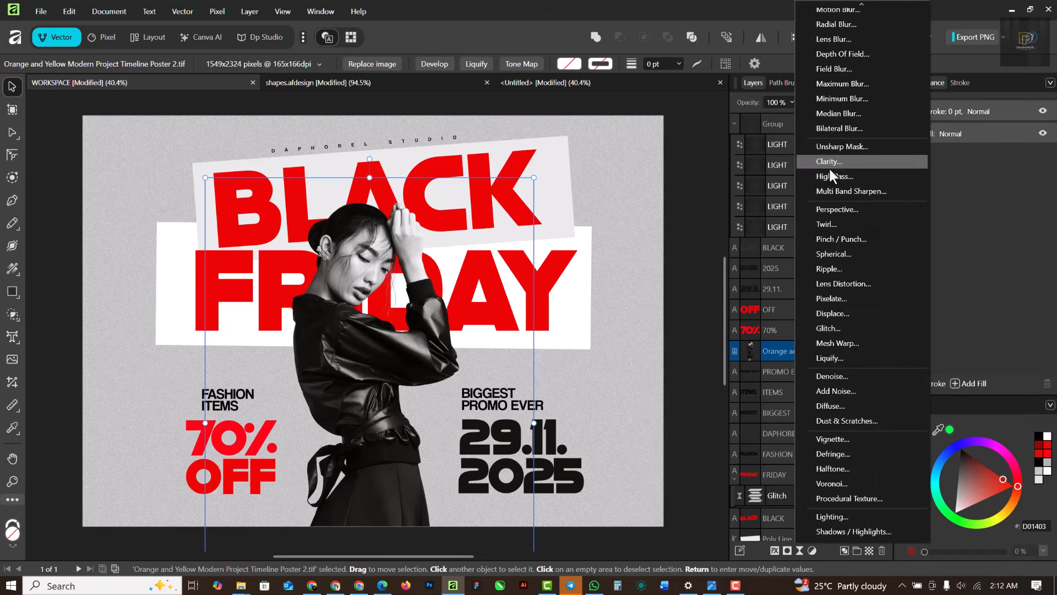
pyautogui.click(836, 327)
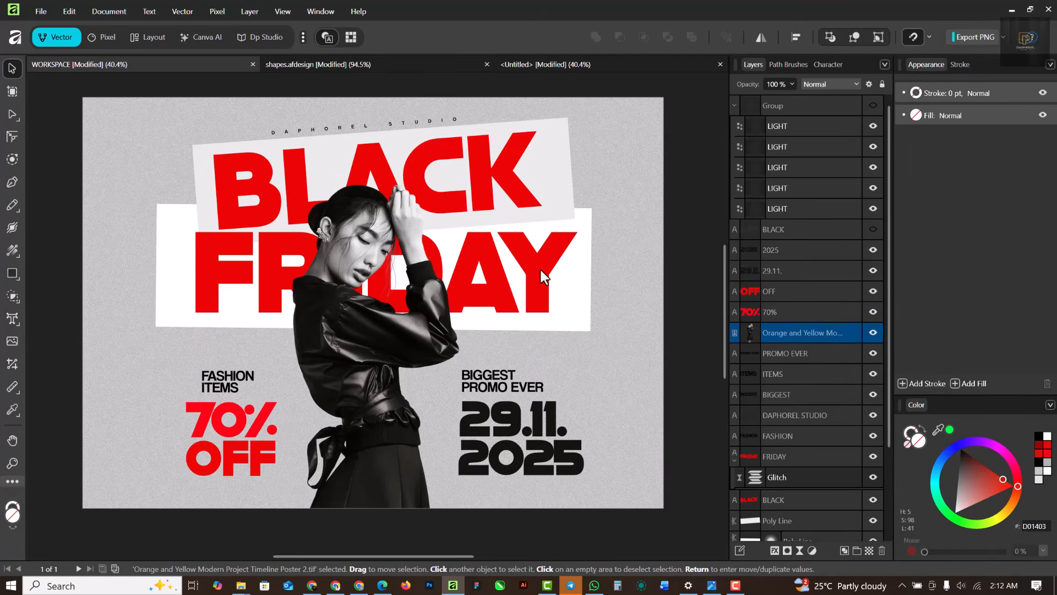
pyautogui.click(669, 259)
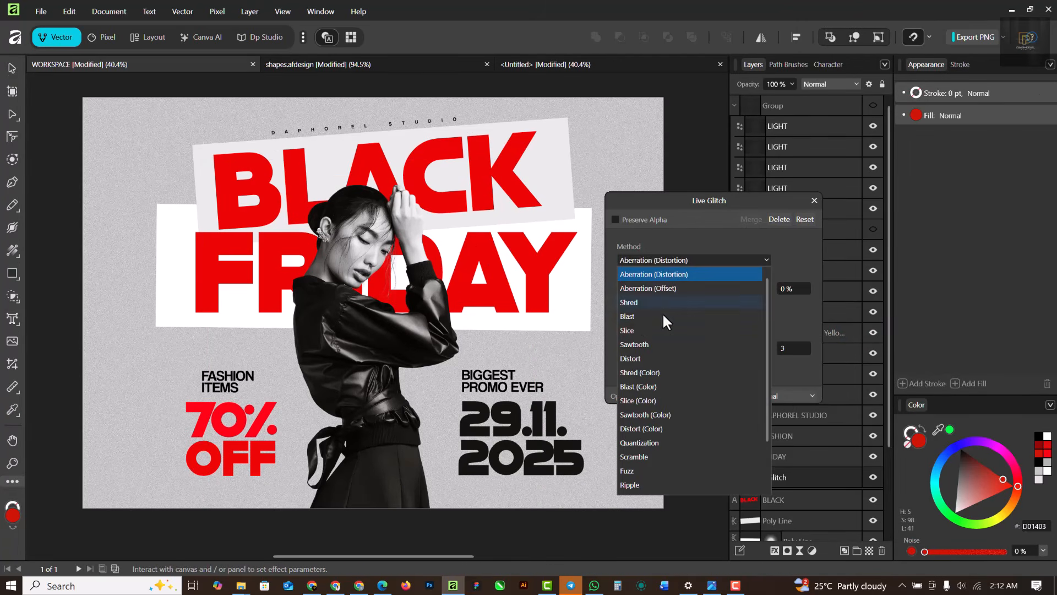
pyautogui.click(638, 357)
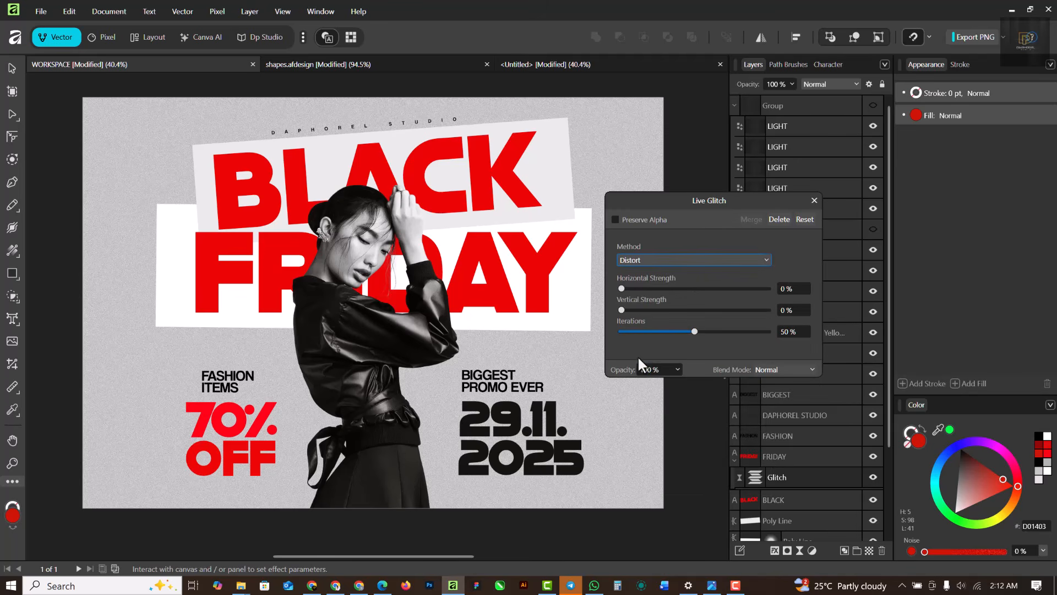
pyautogui.moveTo(622, 286)
pyautogui.mouseDown()
pyautogui.moveTo(646, 286)
pyautogui.moveTo(623, 289)
pyautogui.mouseUp()
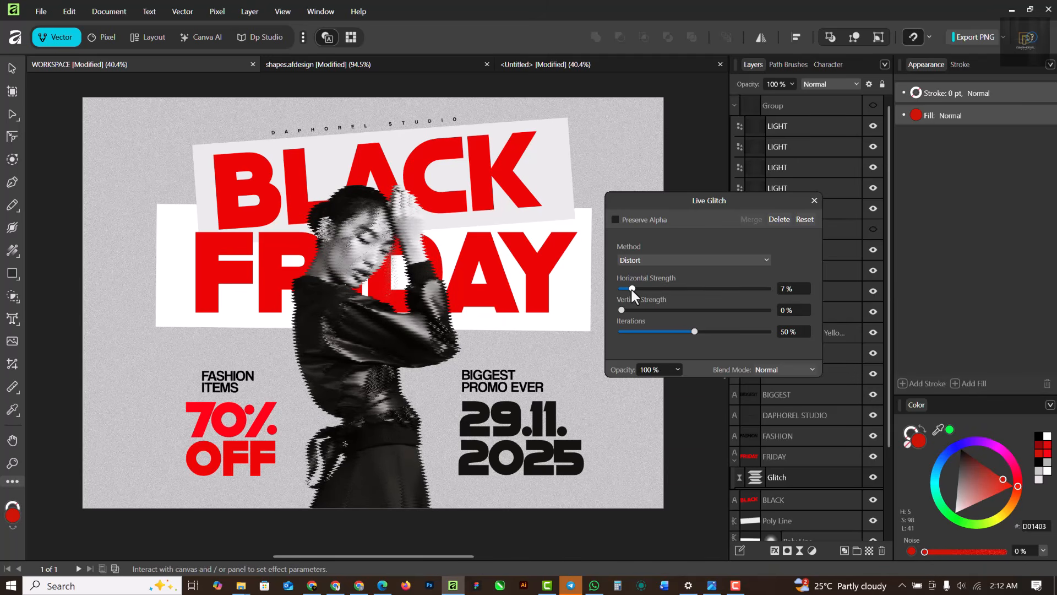
pyautogui.moveTo(632, 290)
pyautogui.mouseDown()
pyautogui.moveTo(675, 298)
pyautogui.moveTo(629, 290)
pyautogui.mouseUp()
pyautogui.click(801, 219)
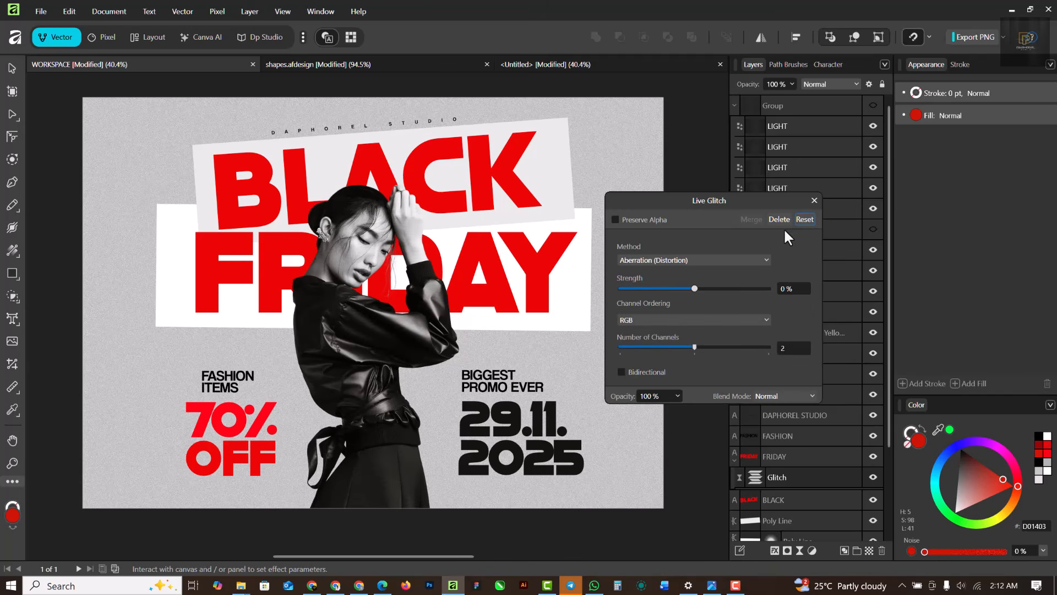
pyautogui.click(780, 219)
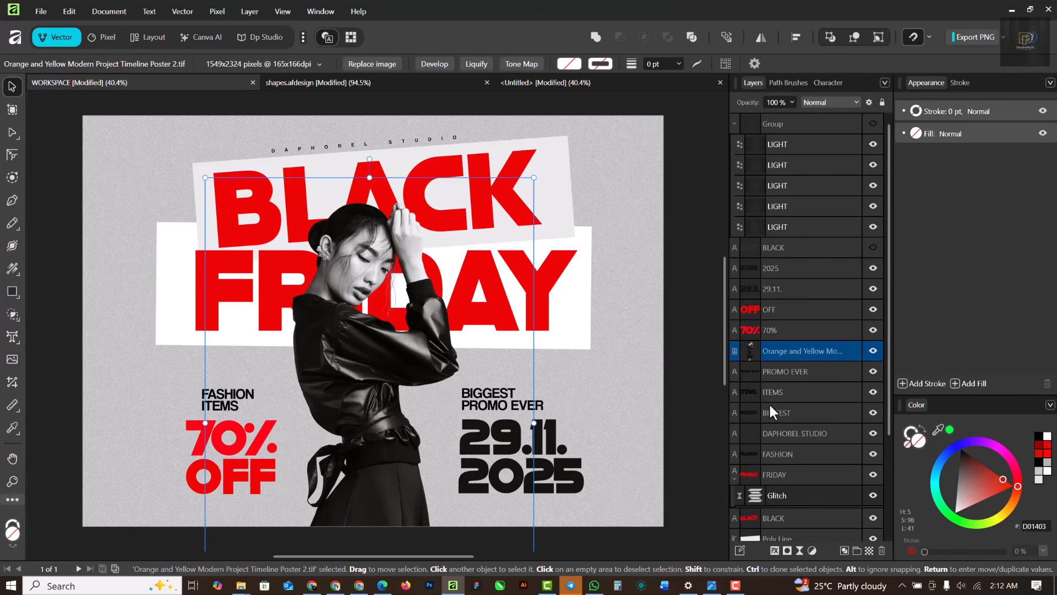
# Create a tall, narrow text frame beside the 70% OFF text with the Frame Text tool and fill it with filler text
pyautogui.click(11, 336)
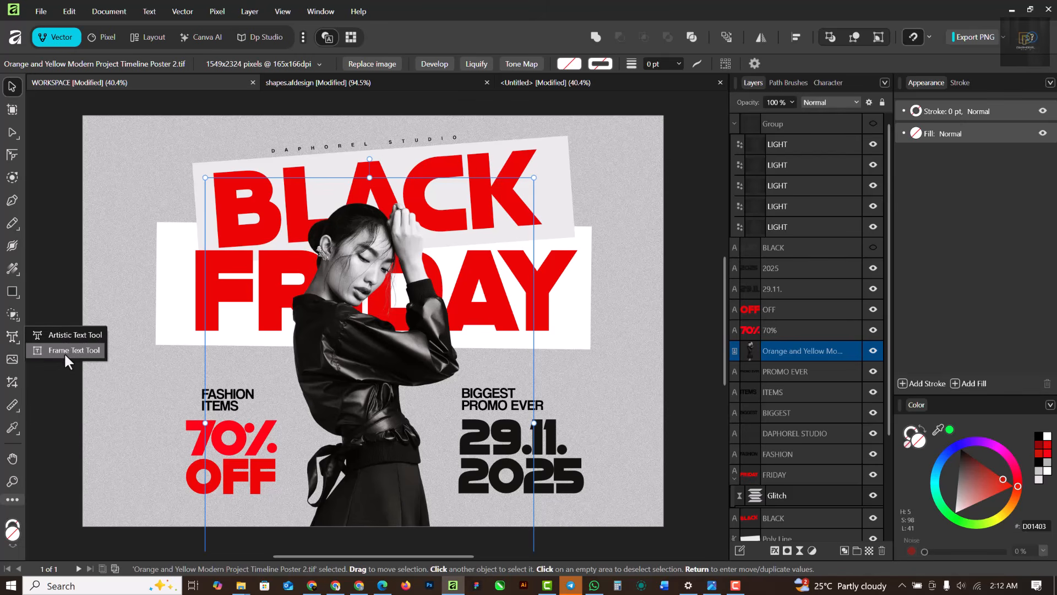
pyautogui.click(64, 351)
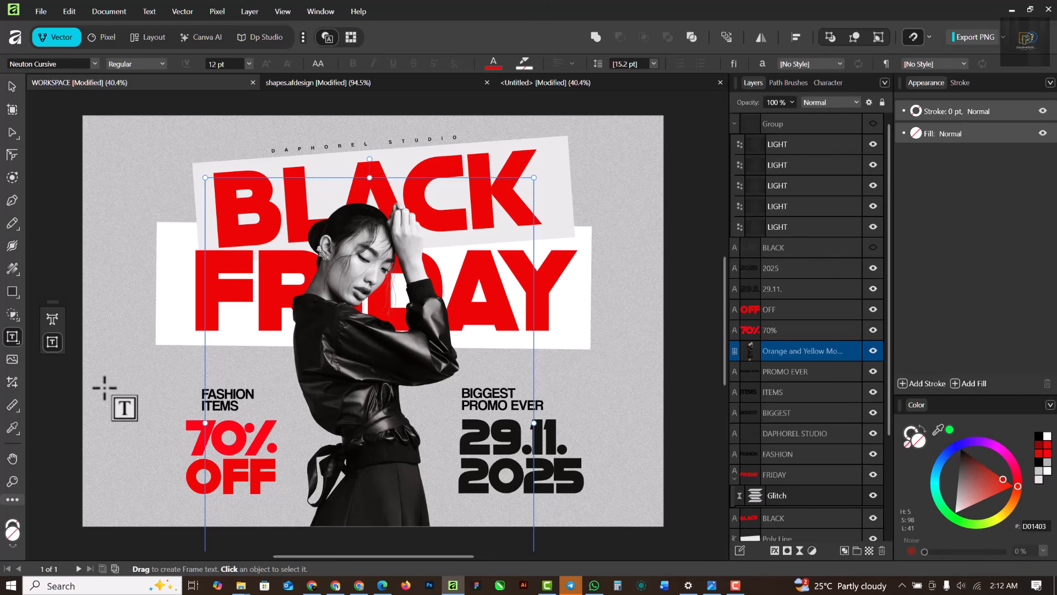
pyautogui.moveTo(97, 362); pyautogui.dragTo(181, 501)
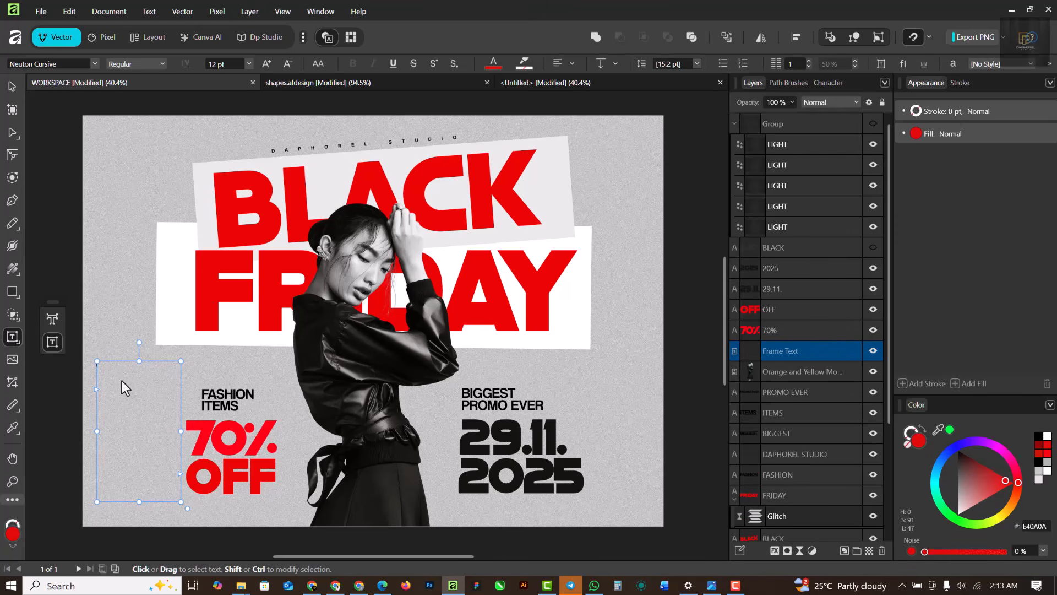
pyautogui.rightClick(125, 388)
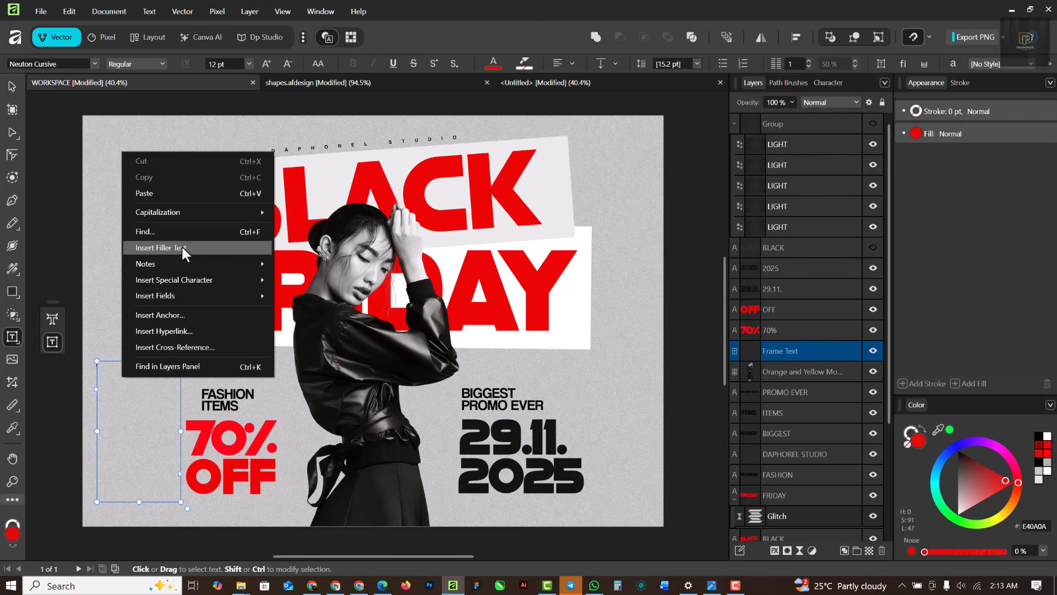
pyautogui.click(161, 248)
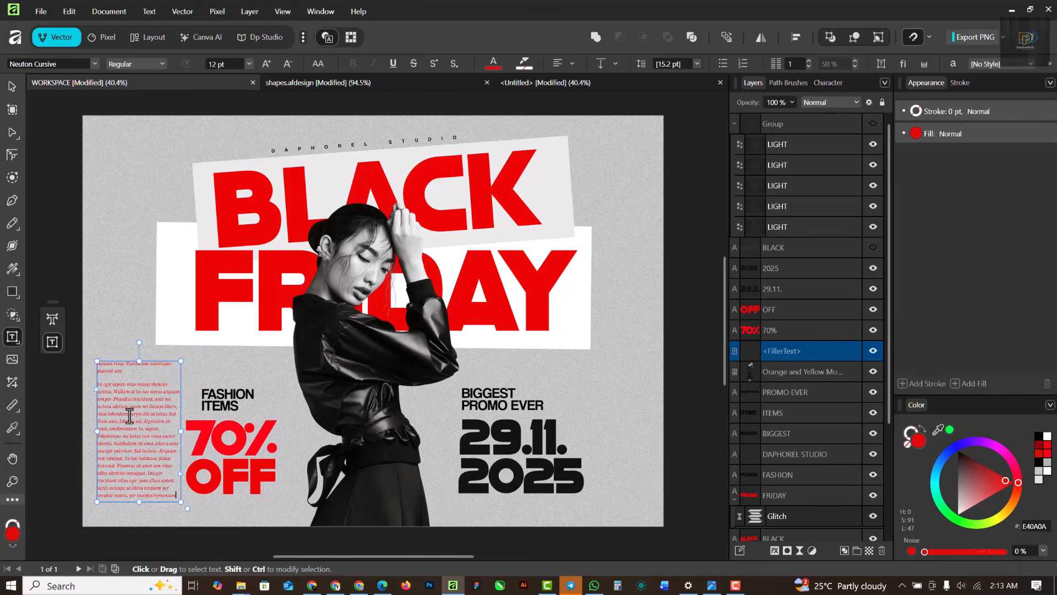
# Recolour all the filler text in the frame beside 70% OFF to black (000000) and deselect the frame
pyautogui.click(1039, 435)
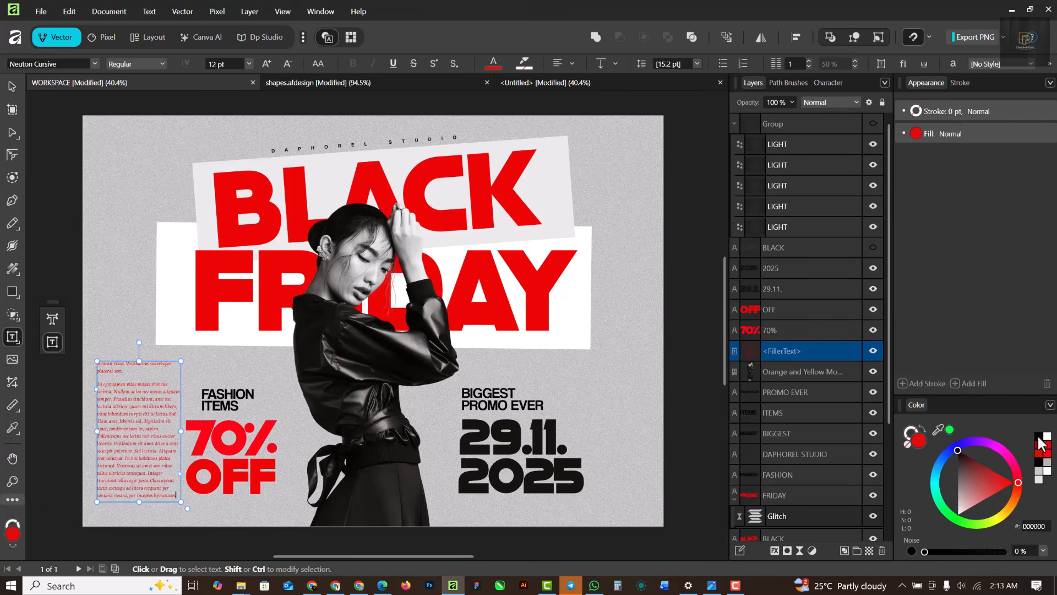
pyautogui.click(153, 476)
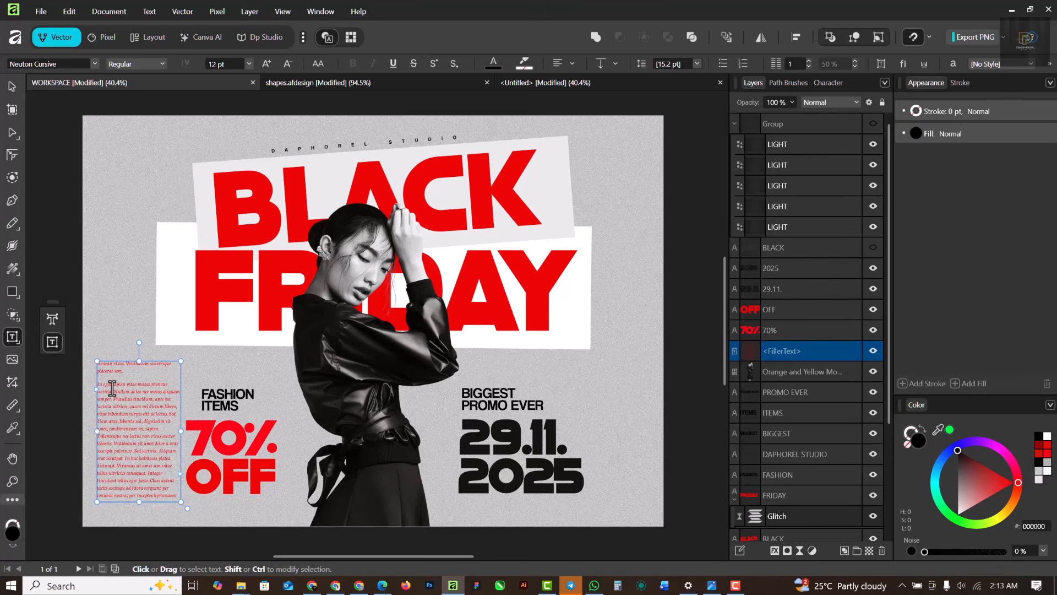
pyautogui.hotkey('ctrl', 'a')
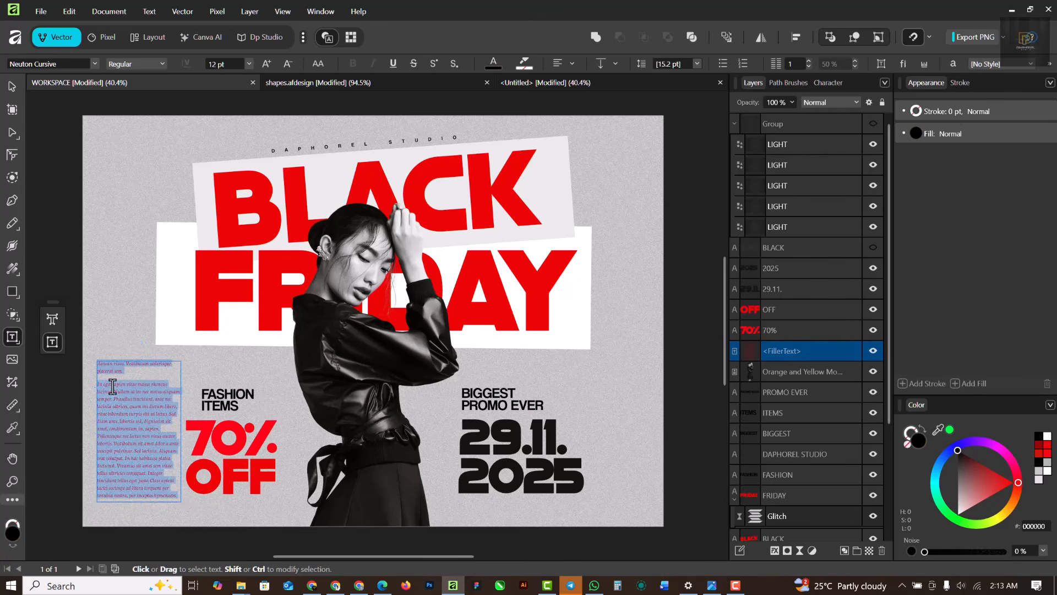
pyautogui.click(1041, 436)
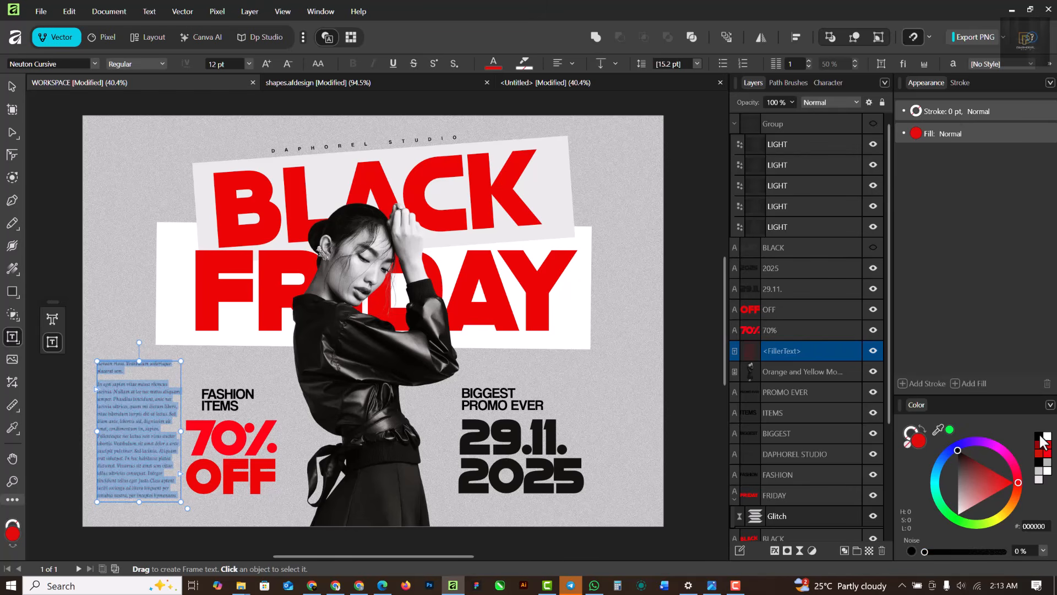
pyautogui.click(13, 87)
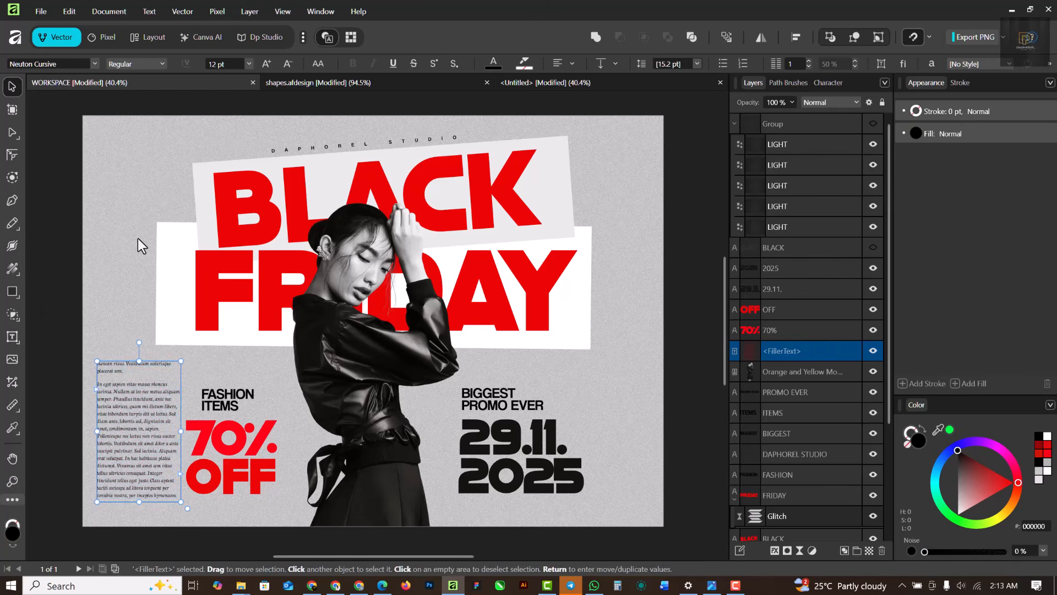
pyautogui.click(138, 238)
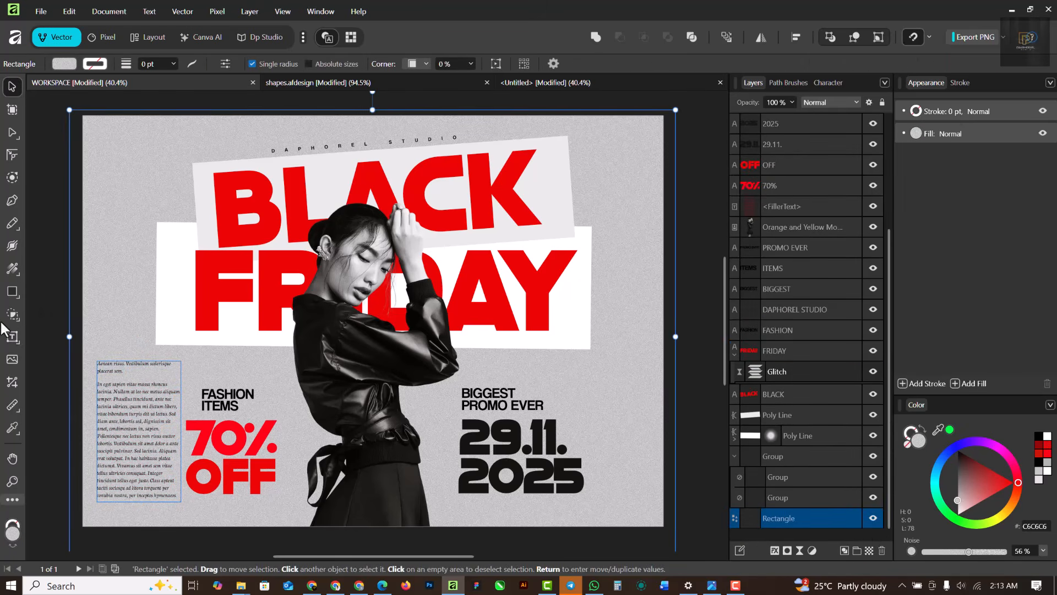
# Draw a red (D01403) square star near the poster's upper-left corner, bring it to the front and enlarge it slightly
pyautogui.click(9, 288)
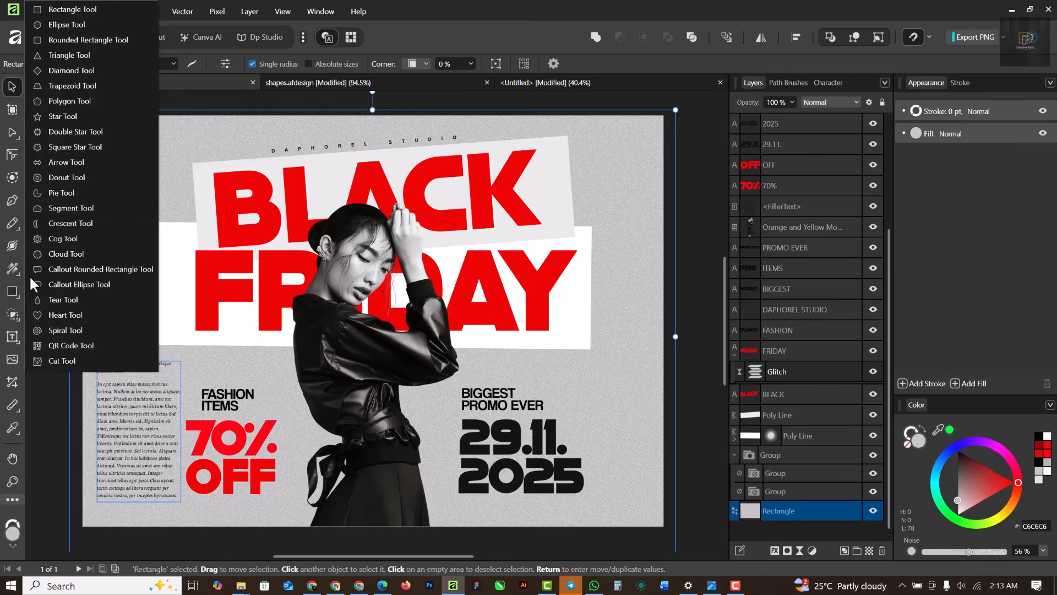
pyautogui.click(55, 147)
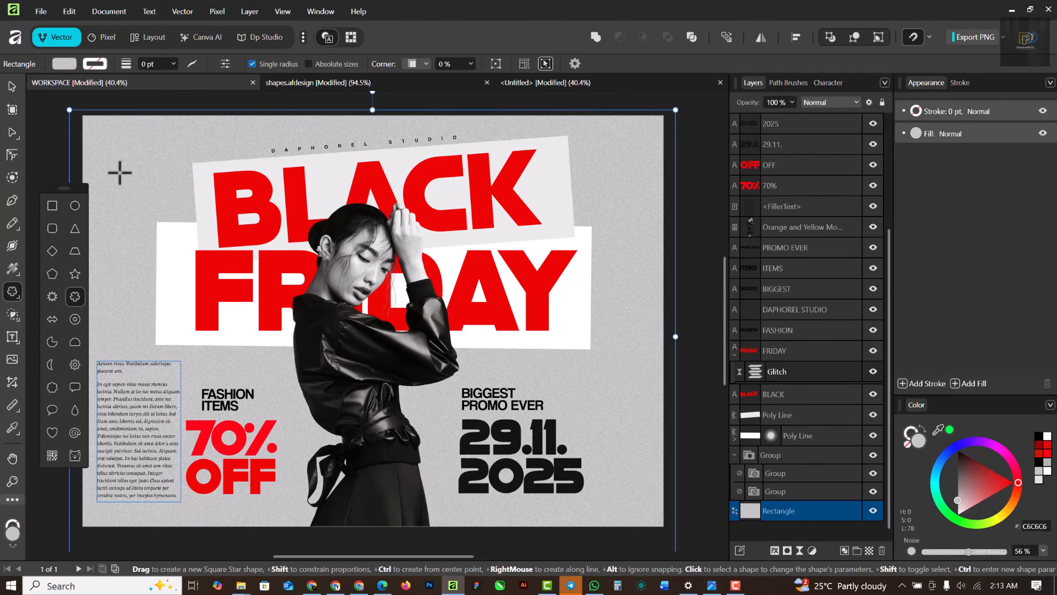
pyautogui.moveTo(117, 172); pyautogui.dragTo(183, 233)
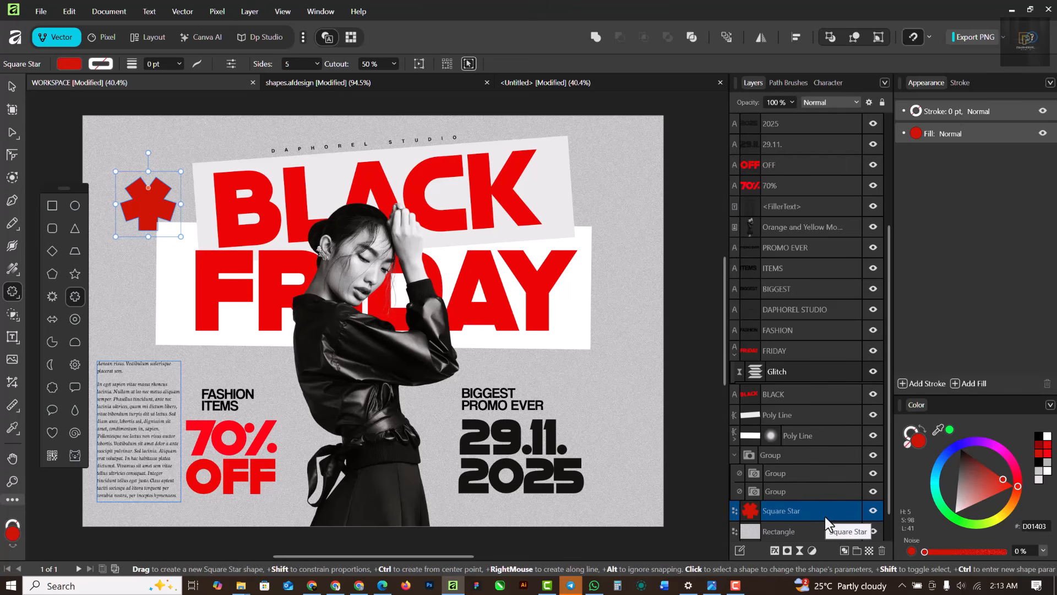
pyautogui.hotkey('ctrl', 'shift', ']')
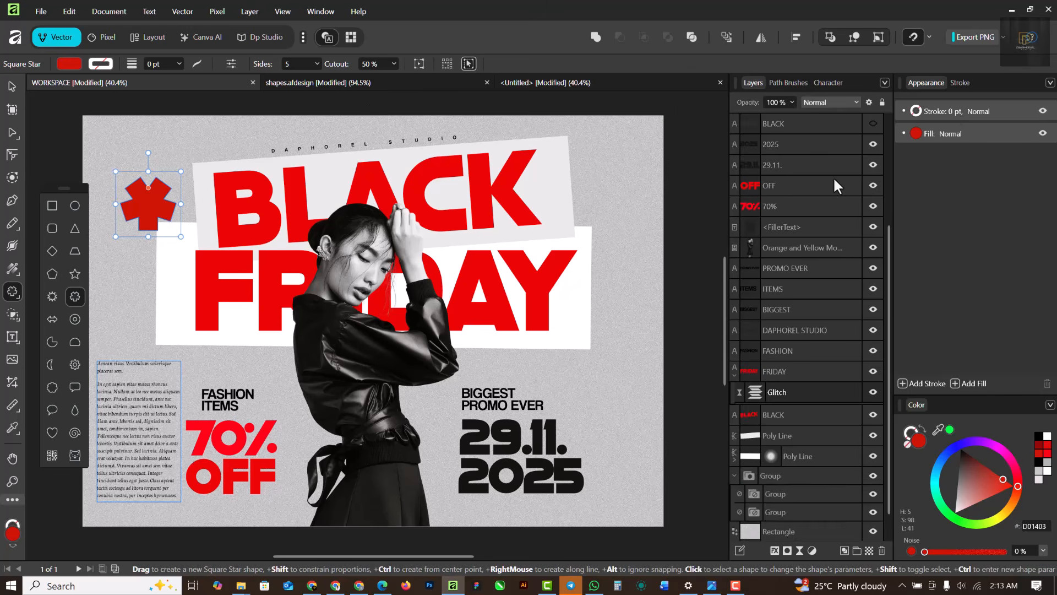
pyautogui.scroll(5, 834, 176)
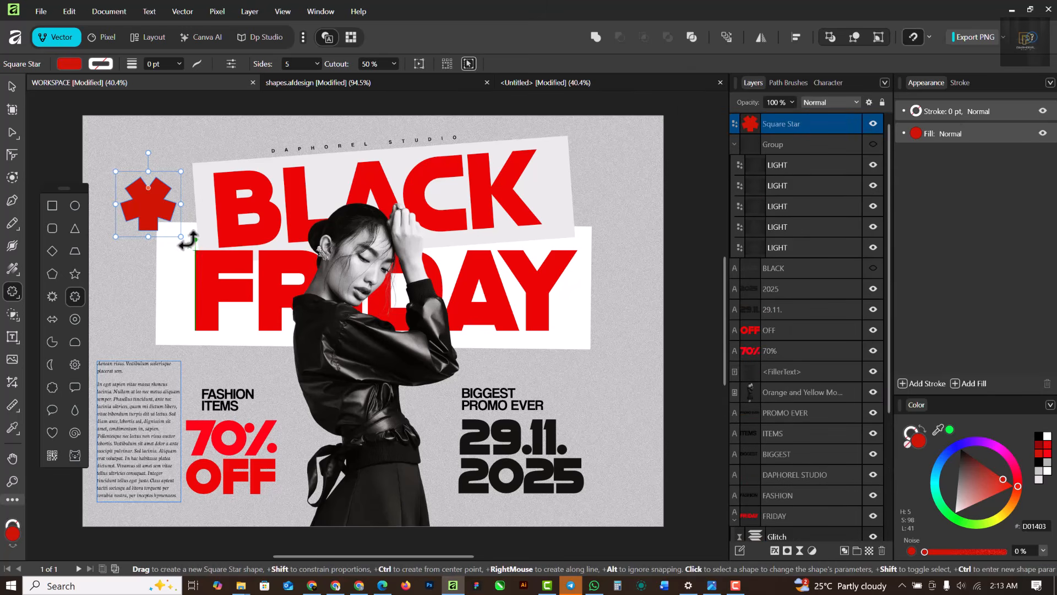
pyautogui.moveTo(182, 236); pyautogui.dragTo(194, 250)
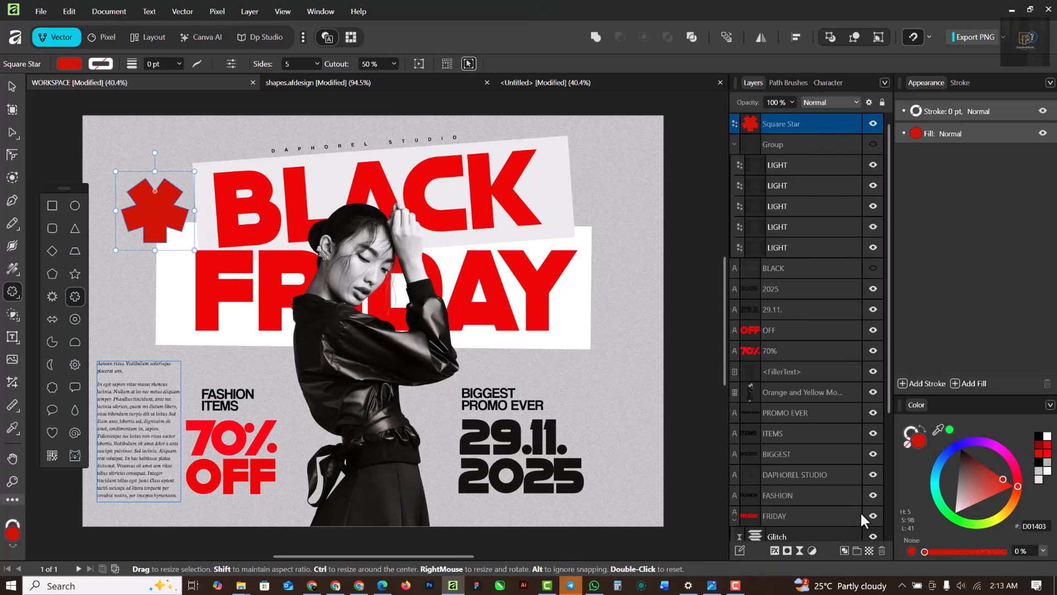
# Apply a live Gaussian Blur filter with a radius of 27.6 px to the red square star
pyautogui.click(798, 550)
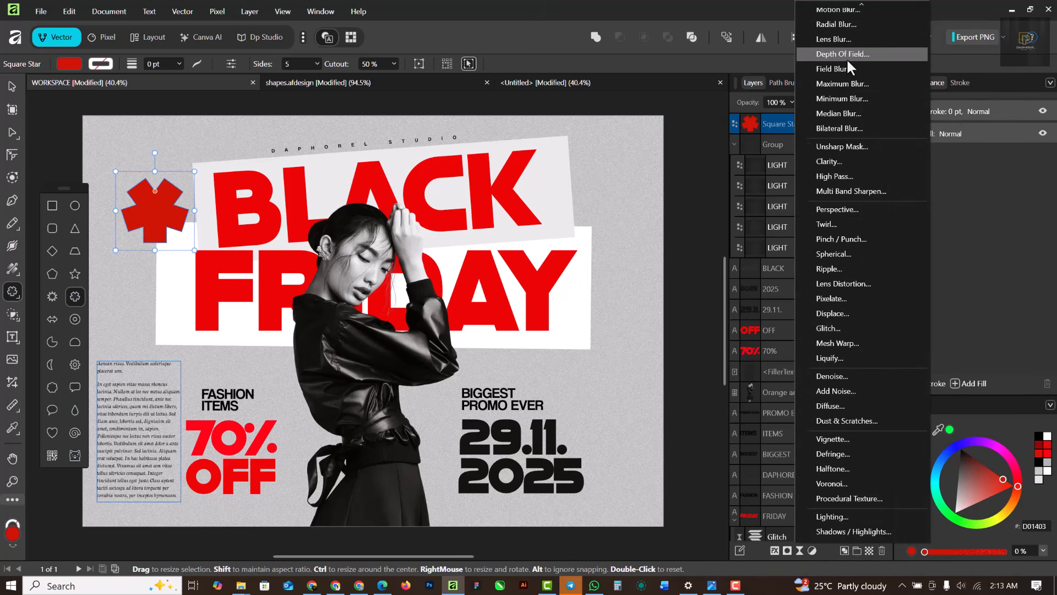
pyautogui.scroll(2, 850, 31)
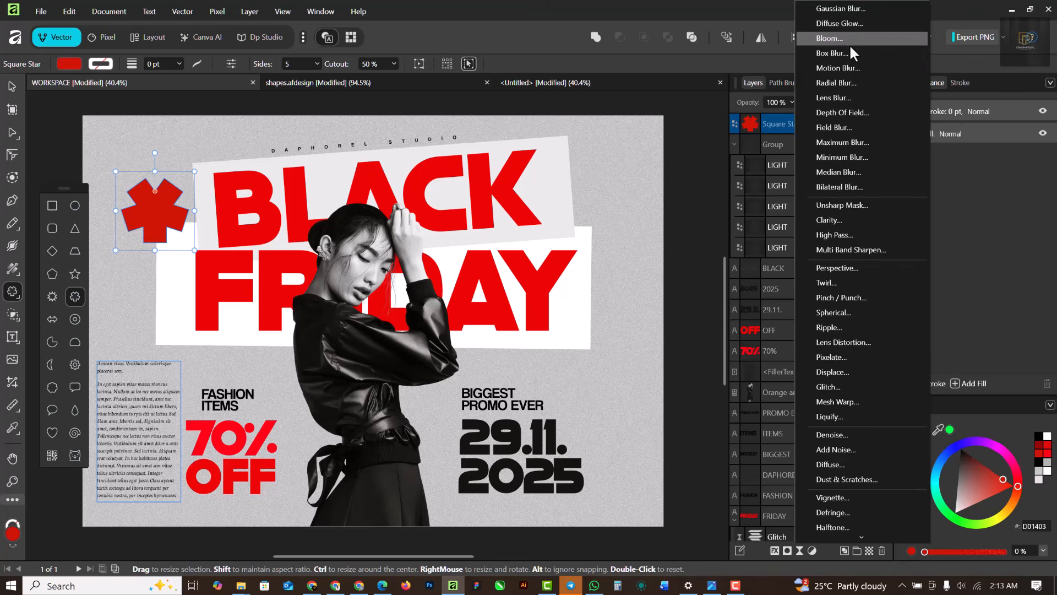
pyautogui.click(848, 8)
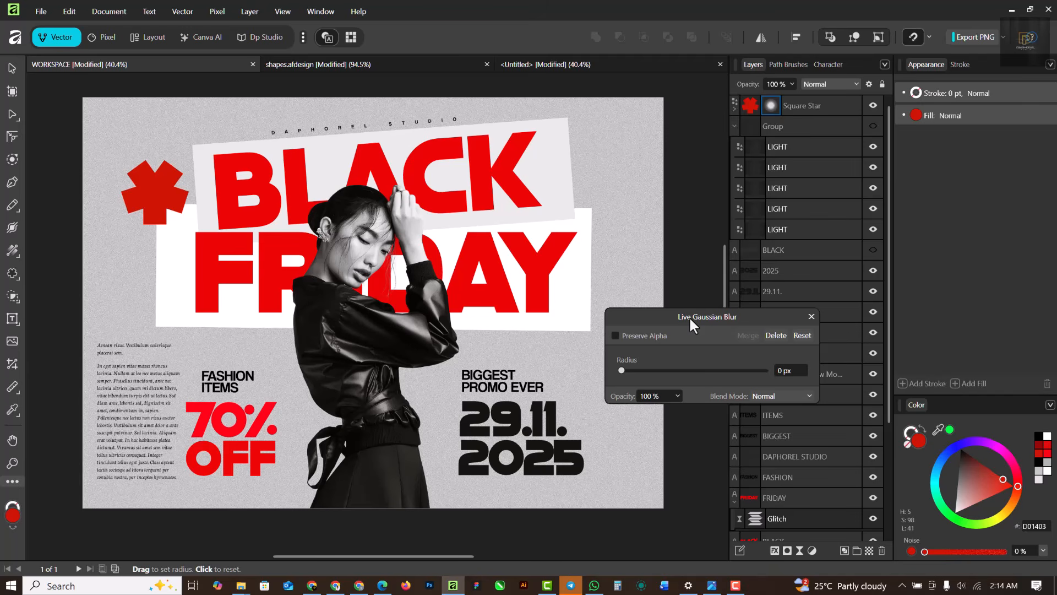
pyautogui.moveTo(646, 370); pyautogui.dragTo(712, 369)
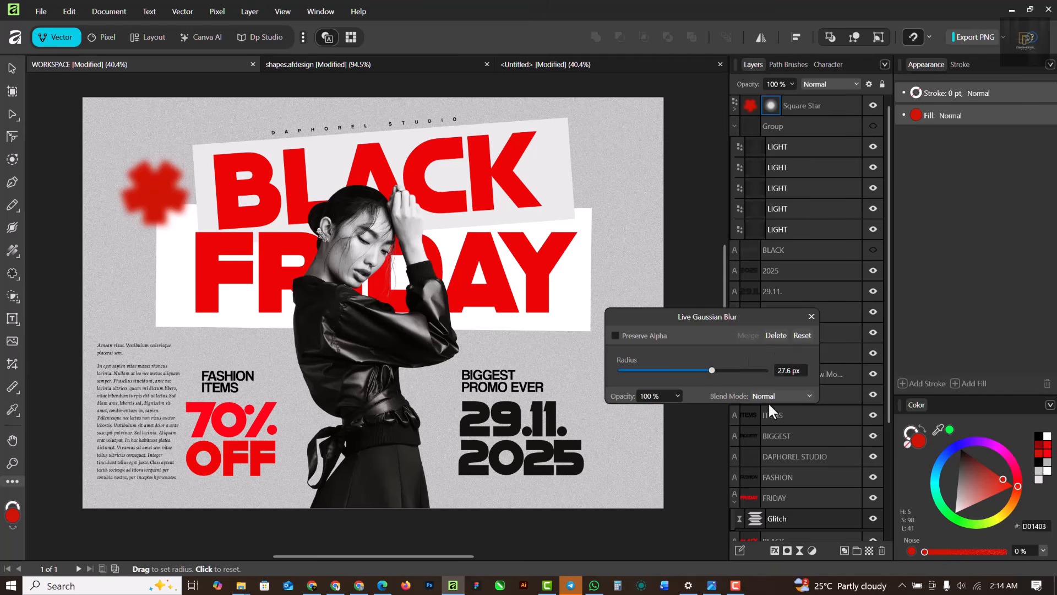
pyautogui.click(811, 316)
# Enlarge the blurred star over the poster's left edge and place a green (88D003) copy over its lower right edge
pyautogui.click(12, 291)
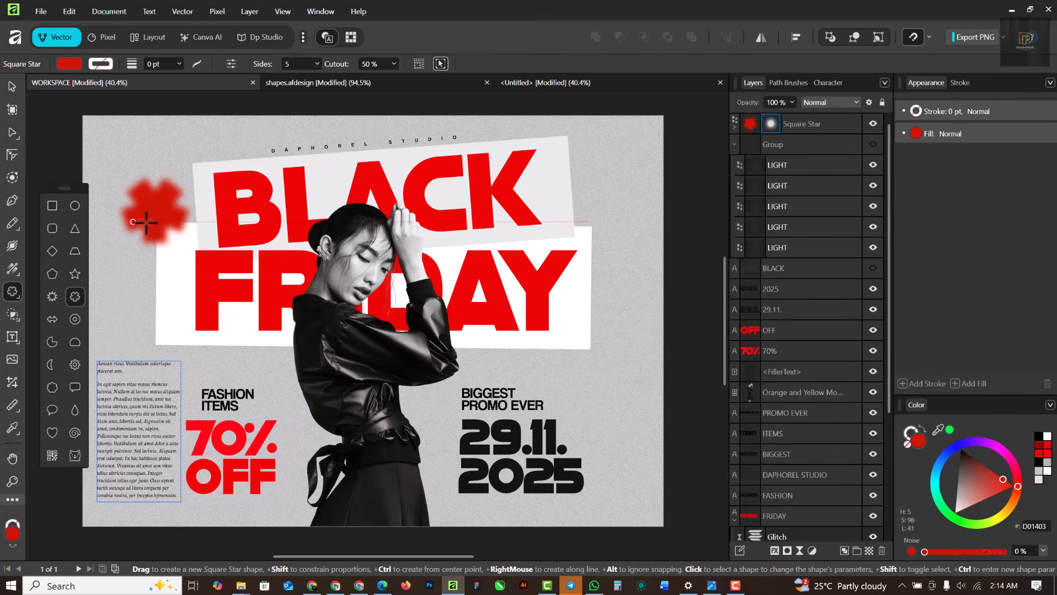
pyautogui.click(12, 87)
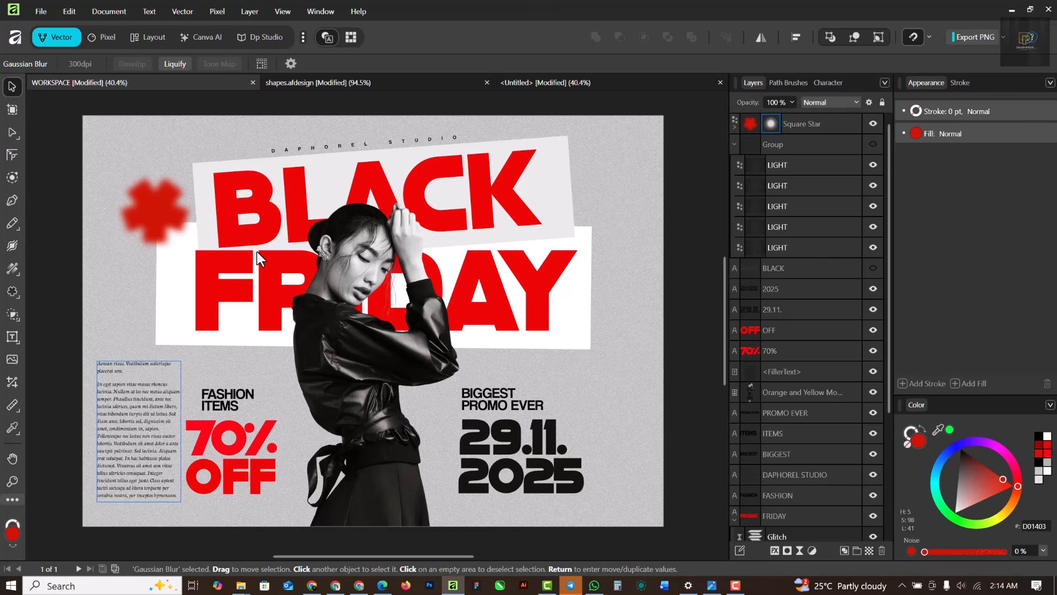
pyautogui.click(167, 220)
pyautogui.moveTo(194, 249); pyautogui.dragTo(707, 395)
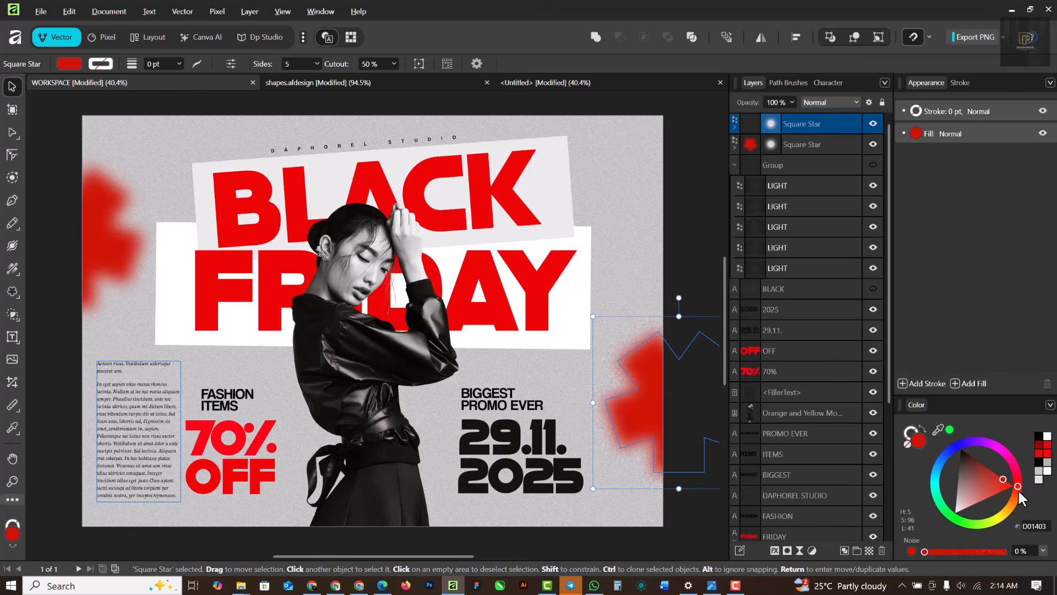
pyautogui.moveTo(1017, 484); pyautogui.dragTo(1014, 506)
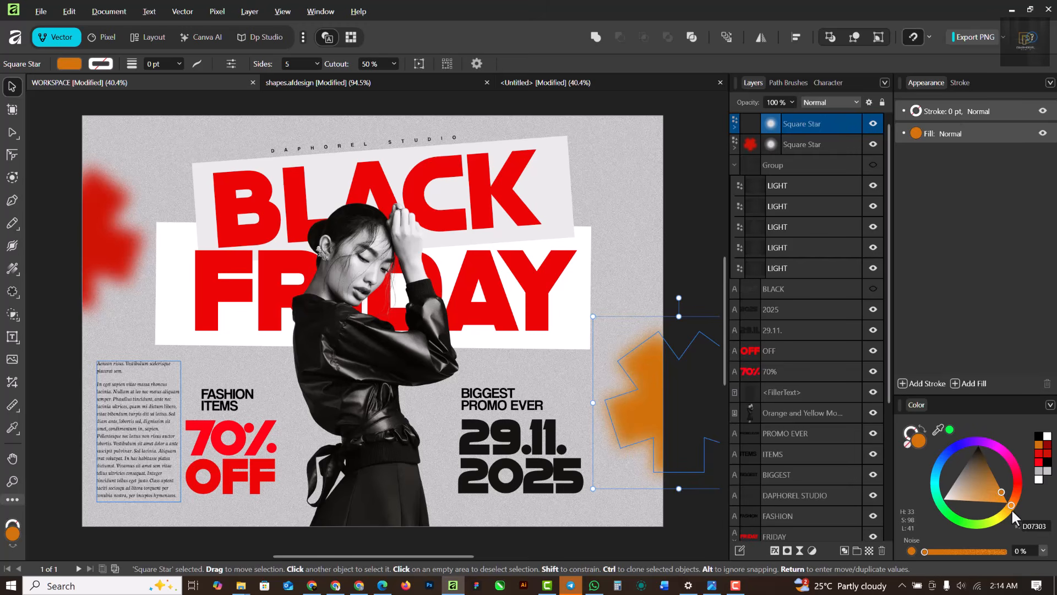
pyautogui.moveTo(1012, 505); pyautogui.dragTo(983, 524)
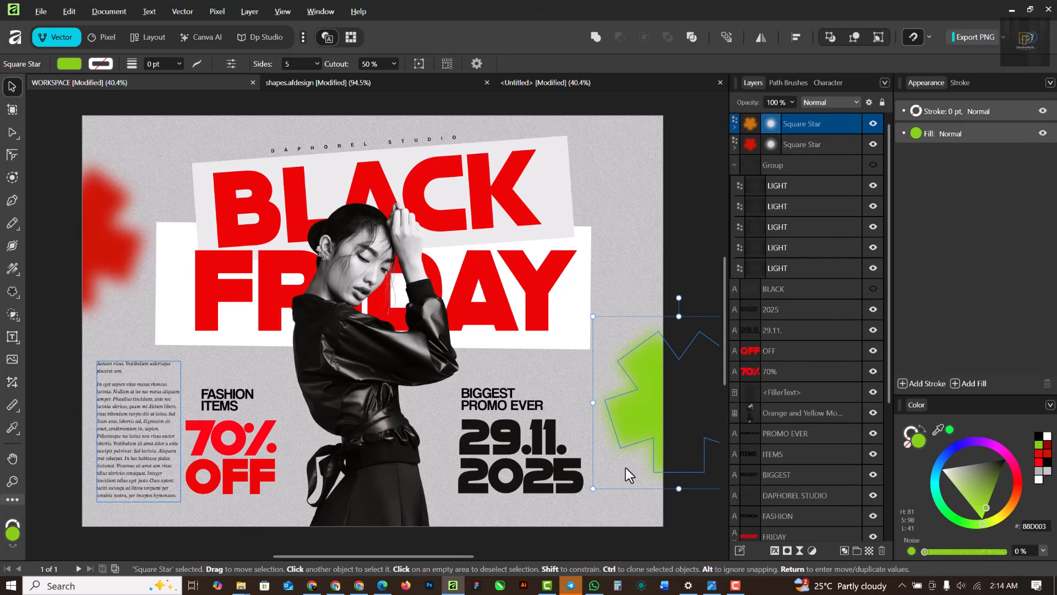
# Apply a live Glitch filter to the red BLACK headline using the Blast (Color) method with 22% horizontal strength
pyautogui.click(497, 198)
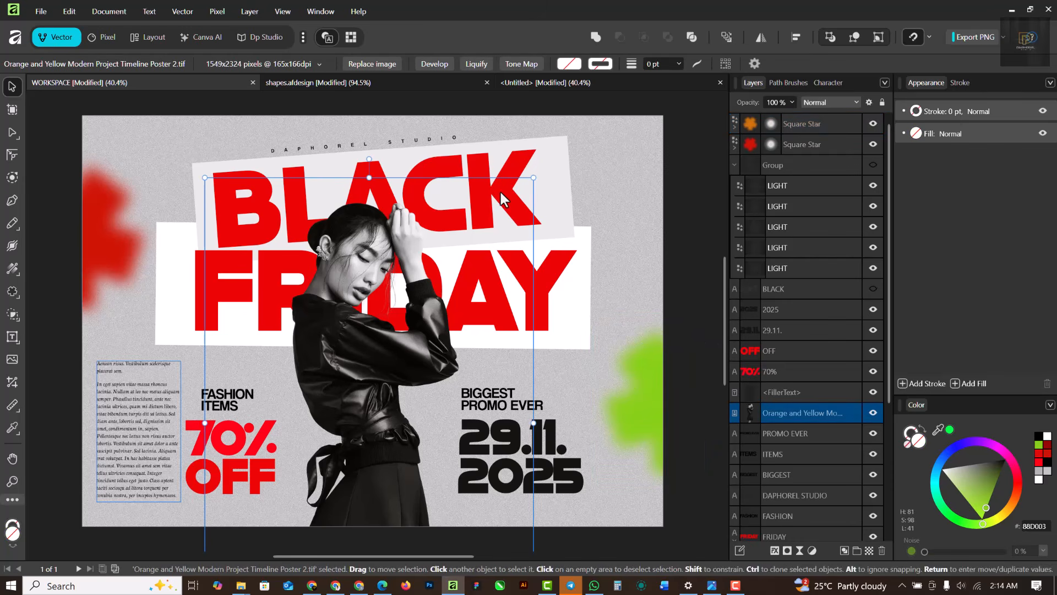
pyautogui.click(517, 158)
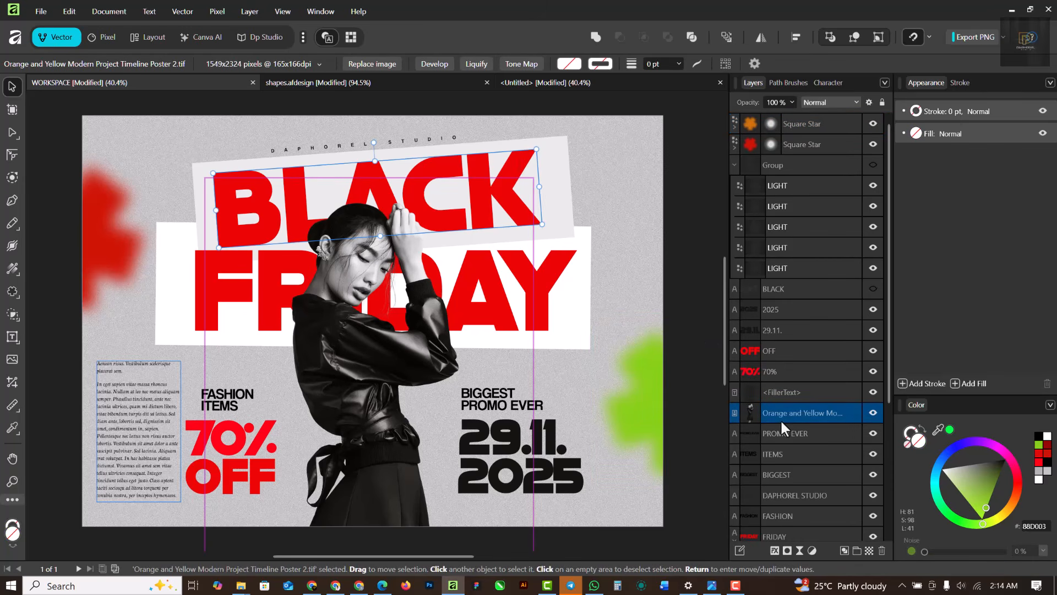
pyautogui.click(799, 549)
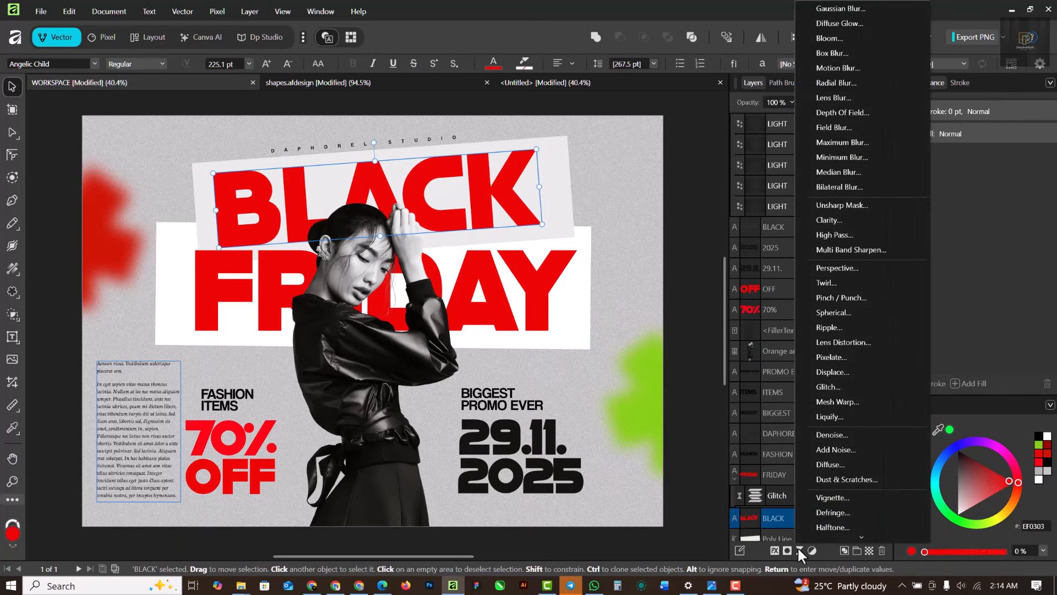
pyautogui.click(844, 389)
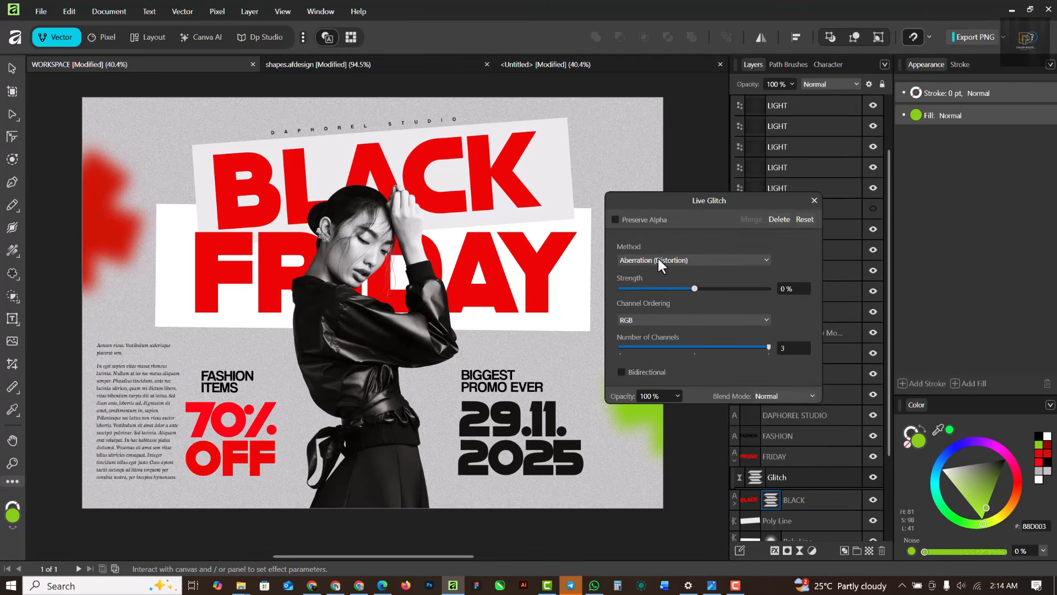
pyautogui.click(659, 259)
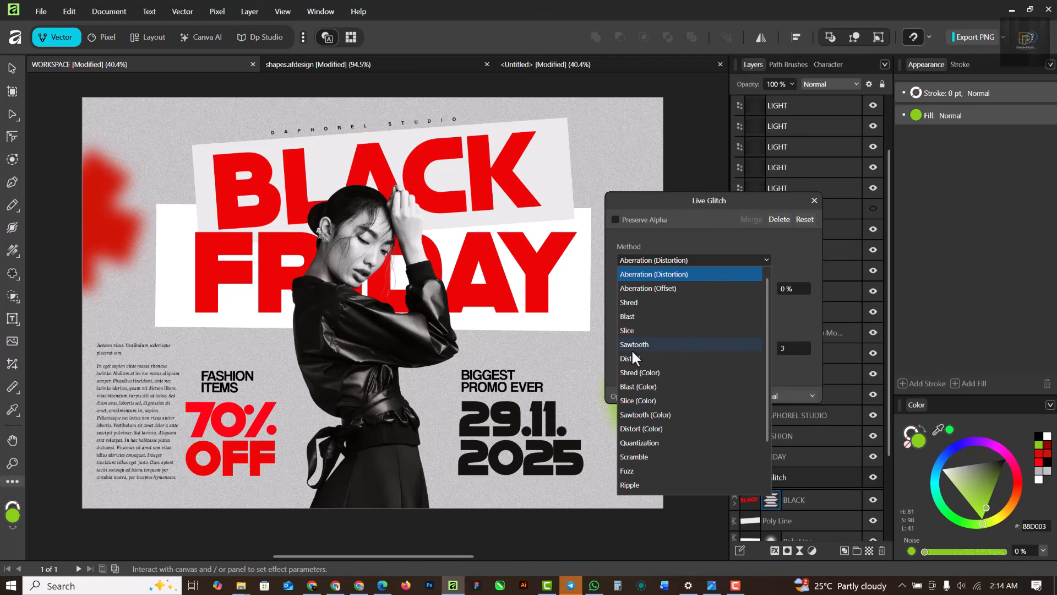
pyautogui.click(642, 386)
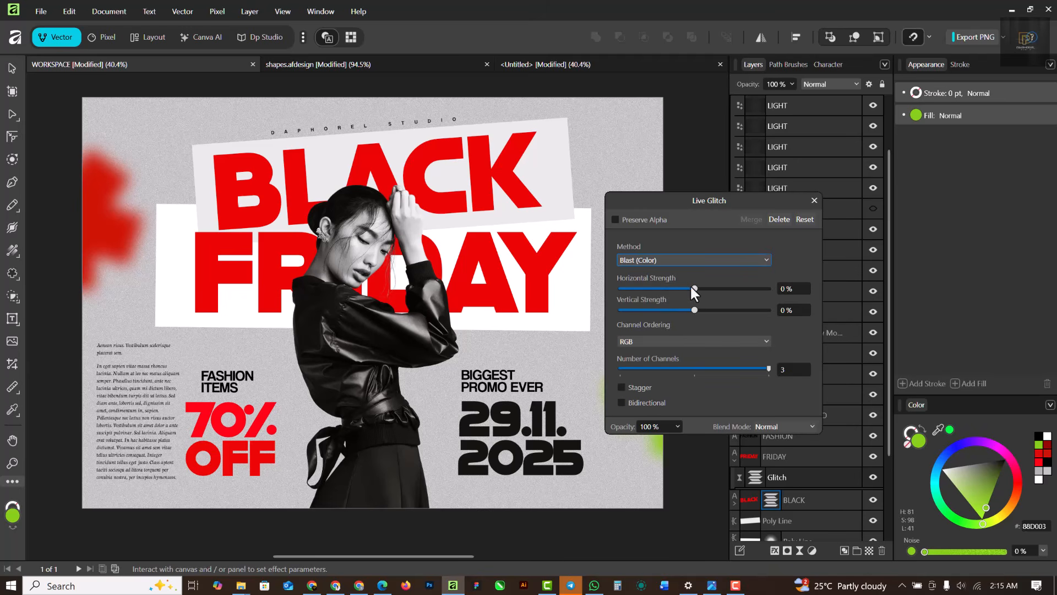
pyautogui.moveTo(694, 289)
pyautogui.mouseDown()
pyautogui.moveTo(719, 292)
pyautogui.moveTo(709, 292)
pyautogui.mouseUp()
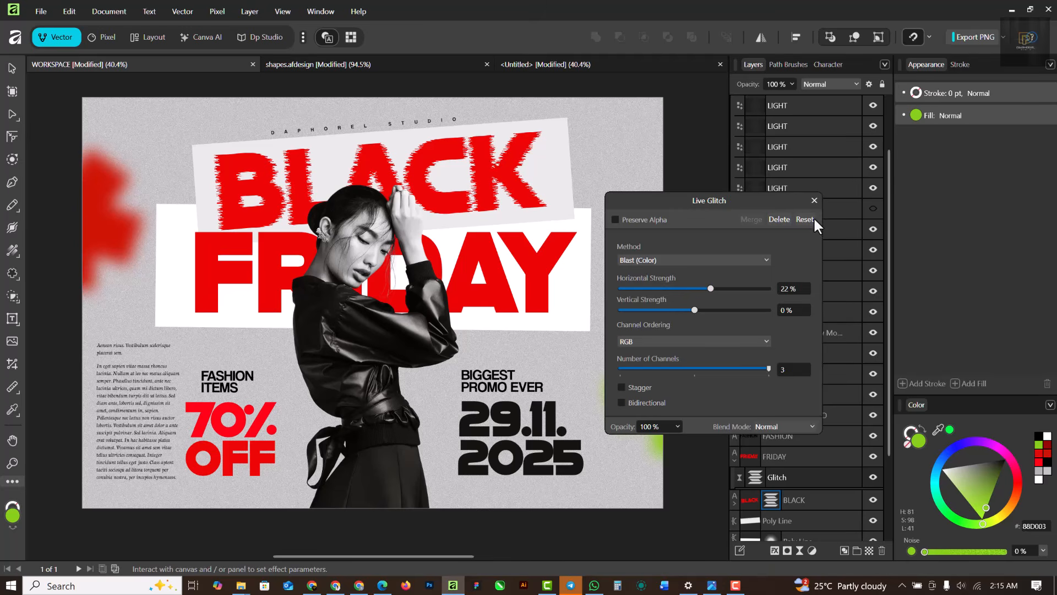
pyautogui.click(815, 200)
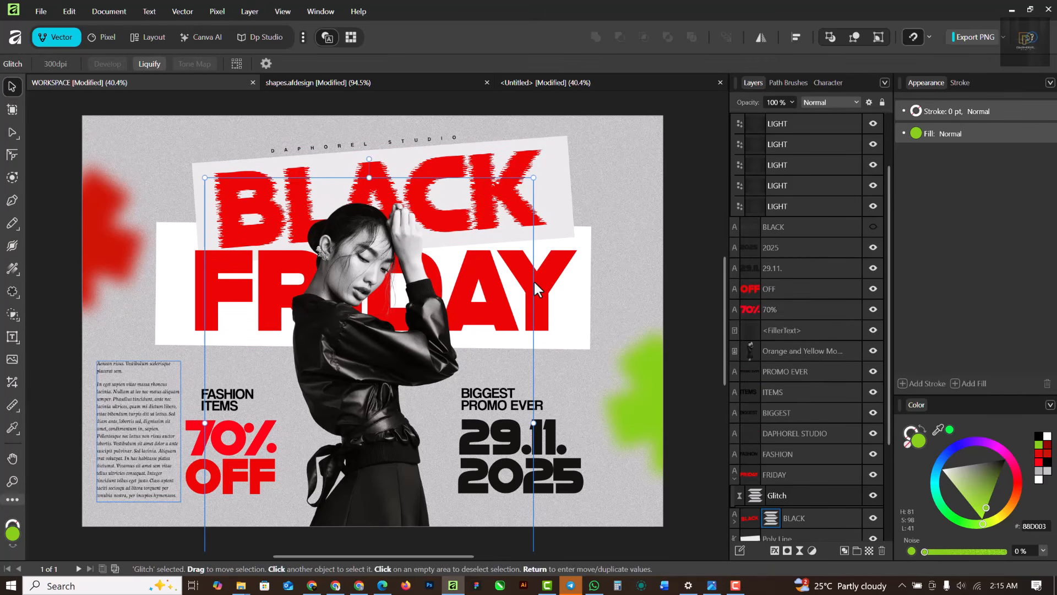
# Collapse the nested Glitch filter under the FRIDAY text layer and select the 70% text
pyautogui.click(544, 283)
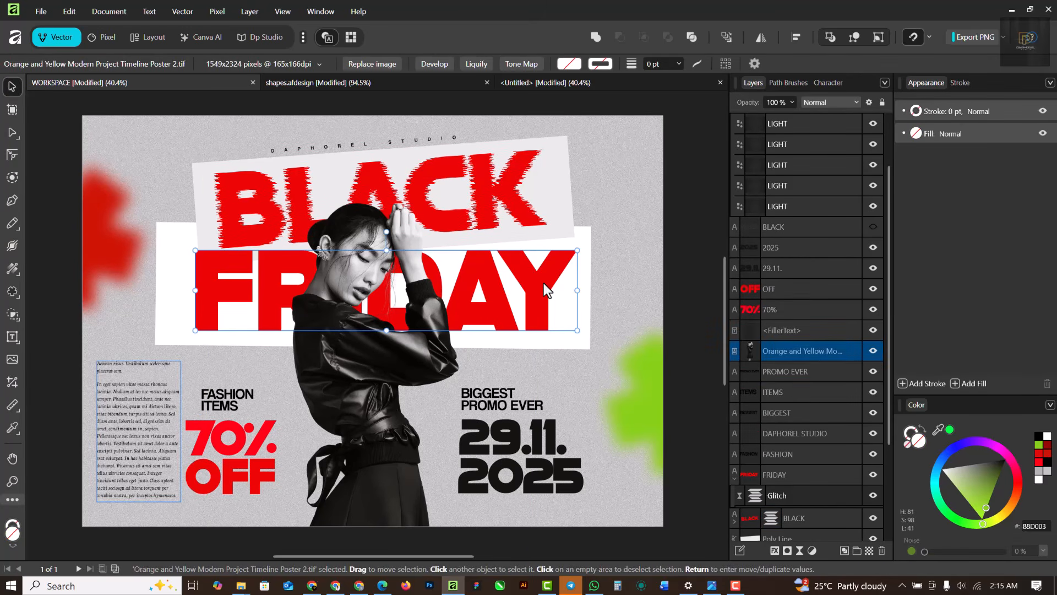
pyautogui.click(543, 283)
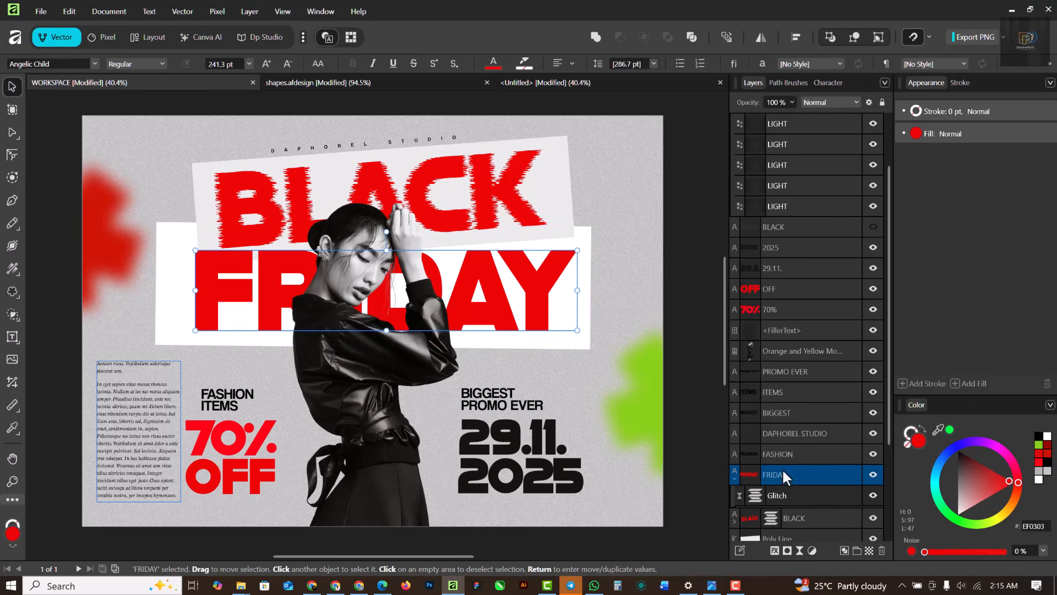
pyautogui.scroll(-2, 783, 471)
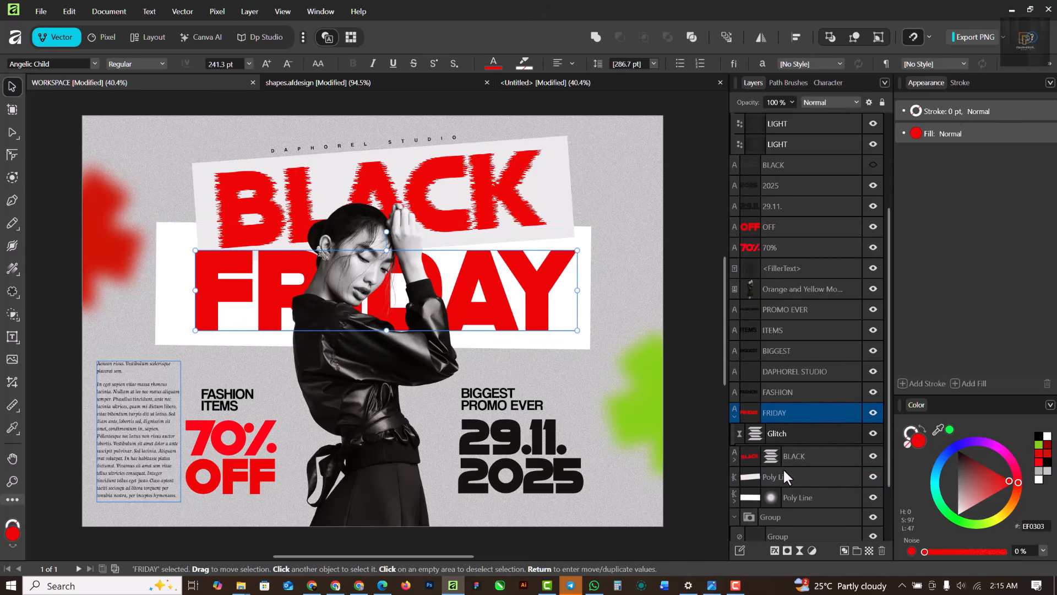
pyautogui.click(735, 417)
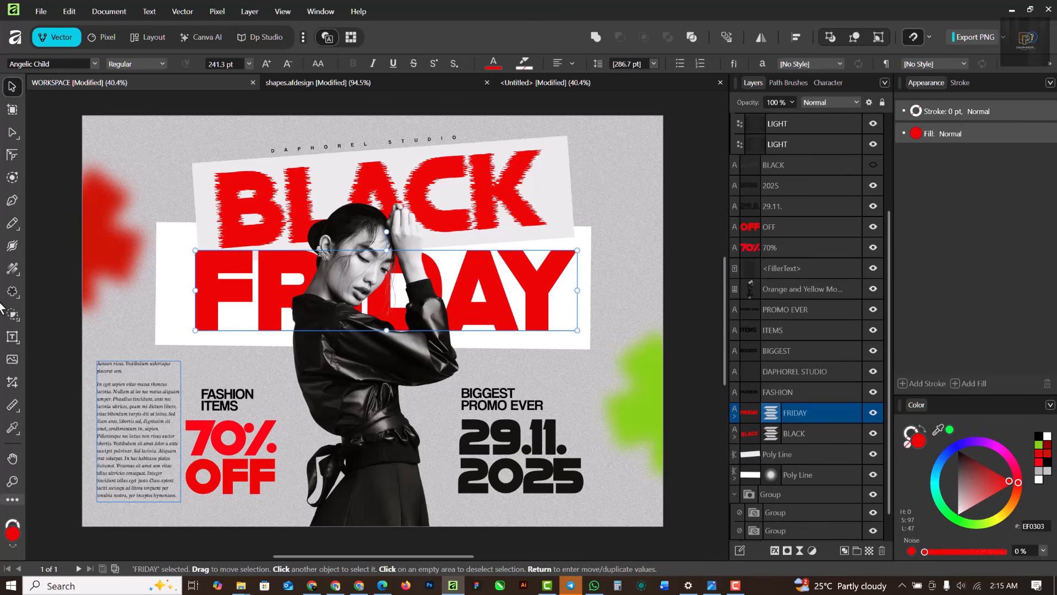
pyautogui.click(234, 439)
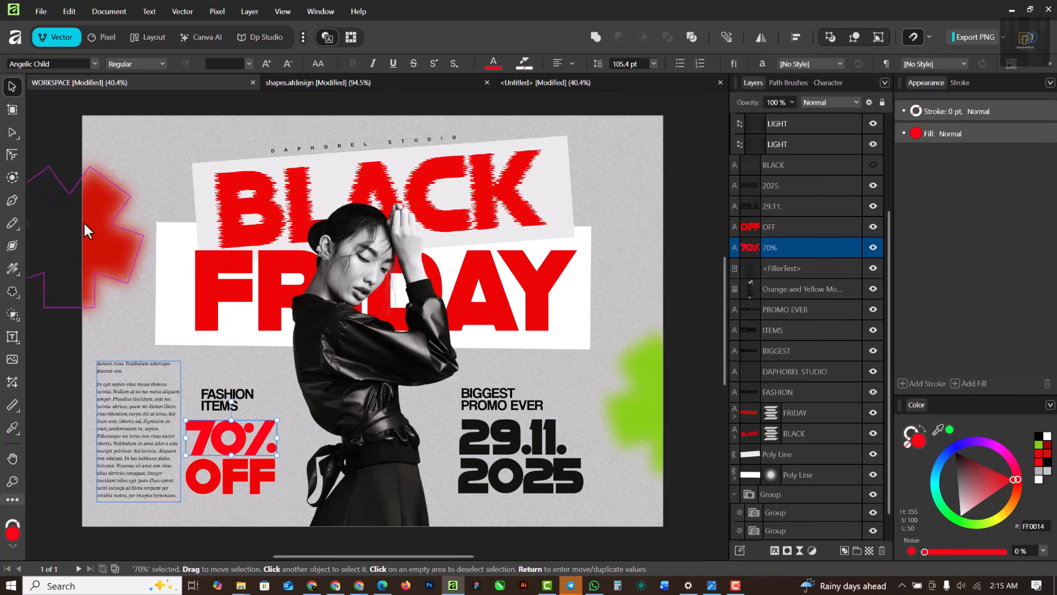
# Switch to the shapes.afdesign document and add a 5 × 5 in artboard to the right of Artboard 1
pyautogui.click(300, 81)
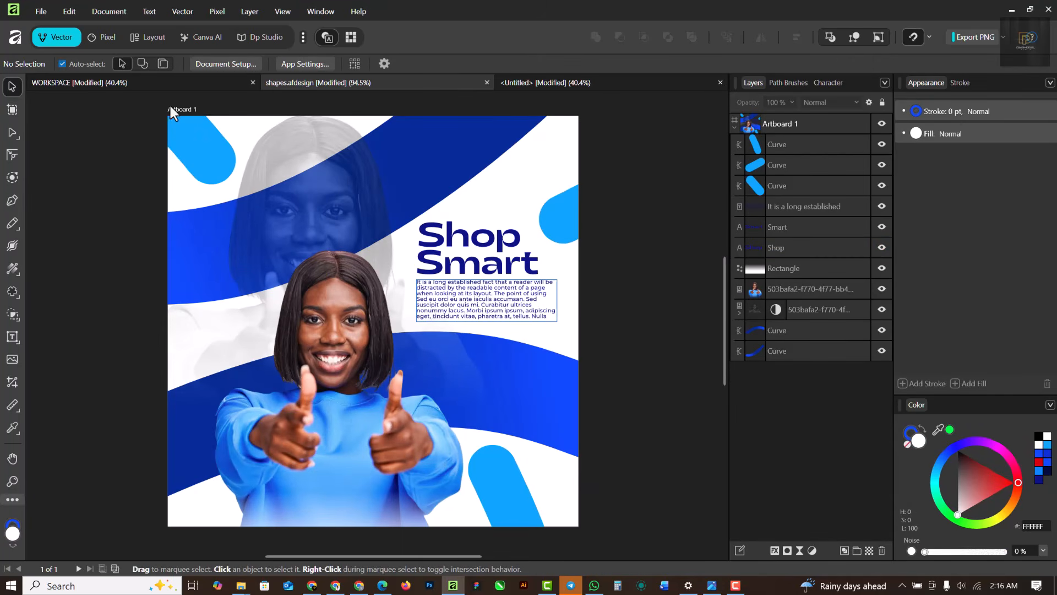
pyautogui.scroll(-3, 155, 227)
pyautogui.scroll(2, 155, 227)
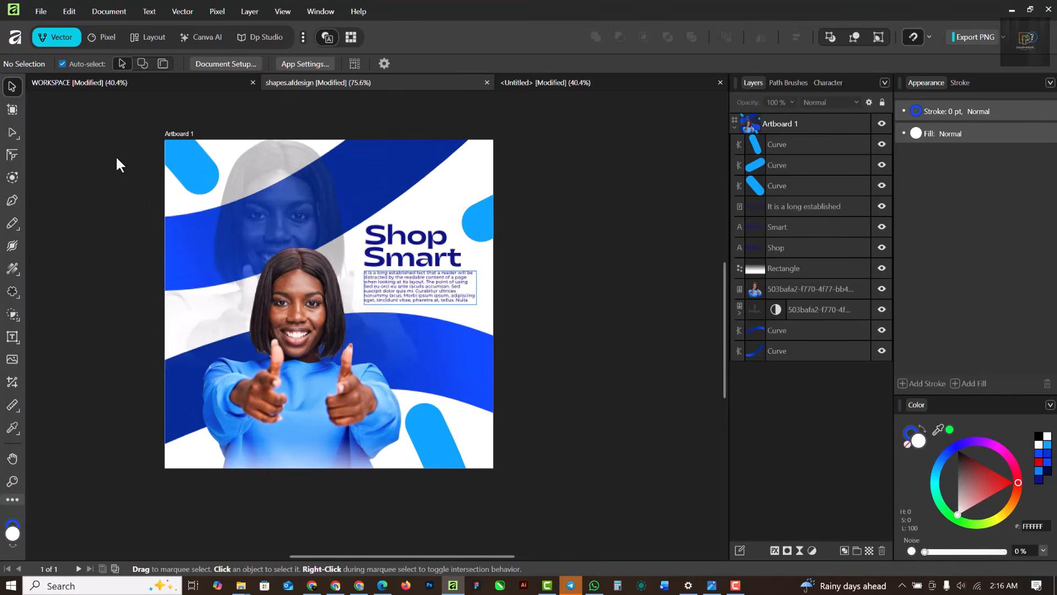
pyautogui.click(12, 110)
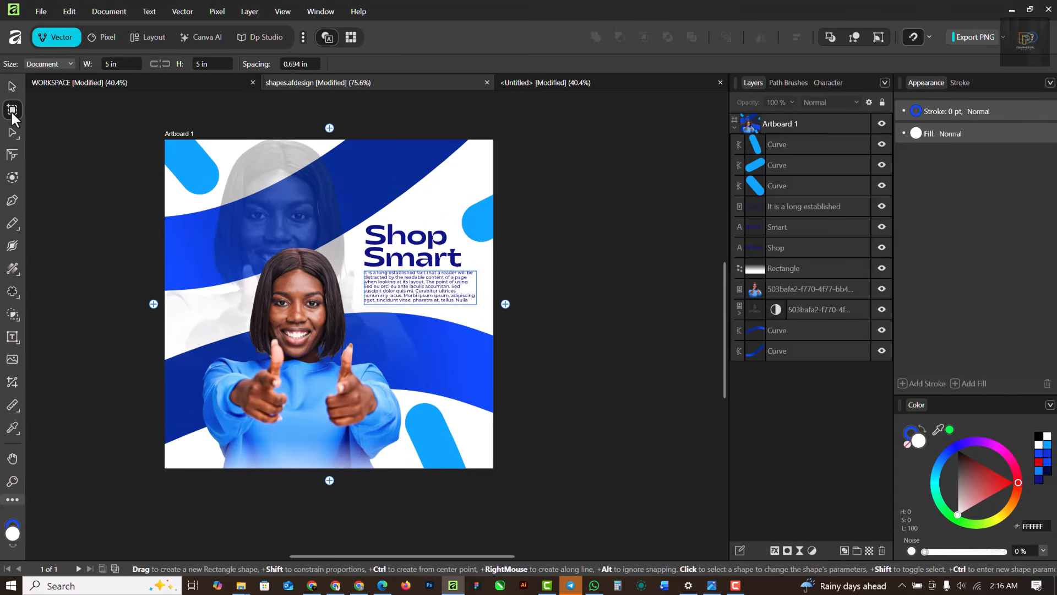
pyautogui.click(506, 304)
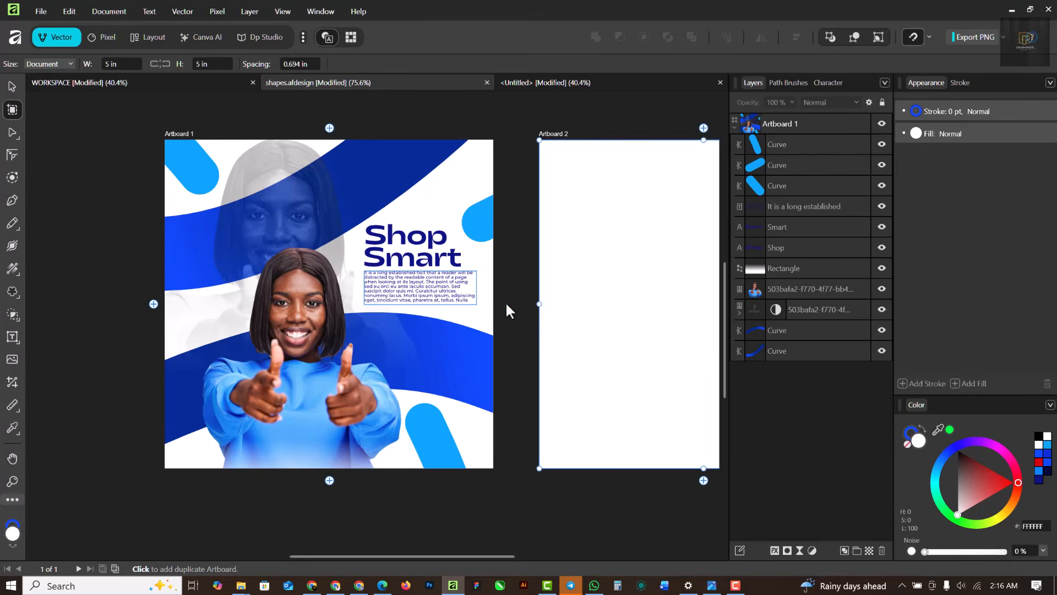
# Add a third artboard directly above Artboard 2 with the Artboard tool
pyautogui.scroll(-3, 254, 301)
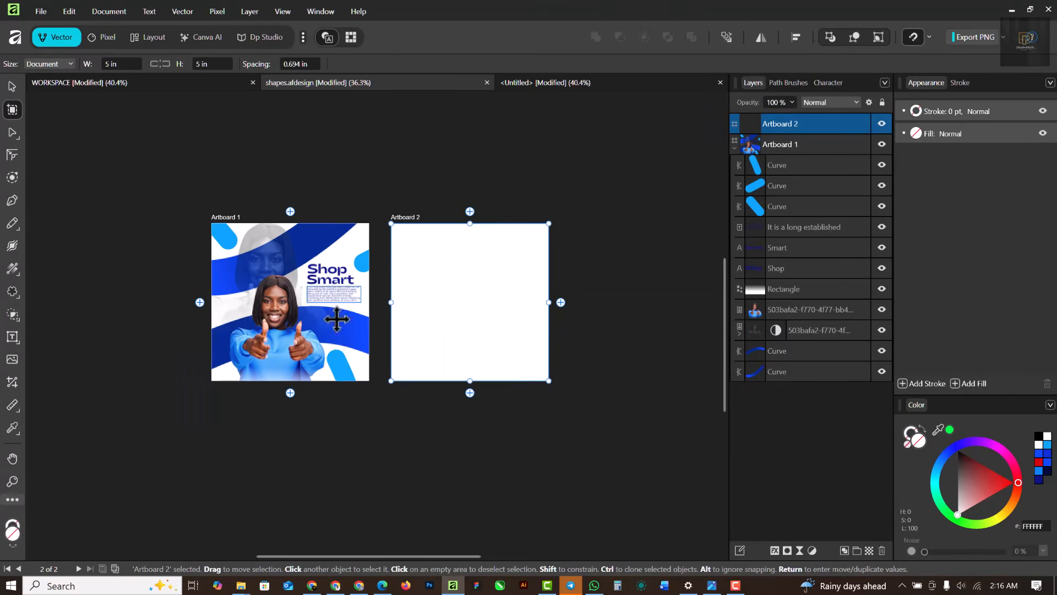
pyautogui.click(470, 211)
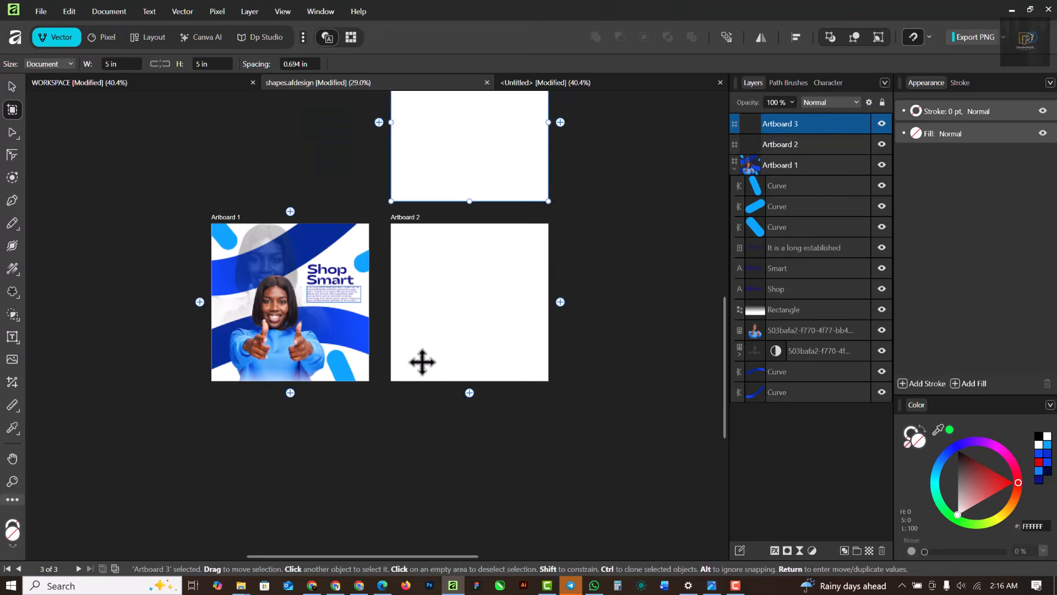
pyautogui.scroll(1, 422, 360)
pyautogui.scroll(-3, 421, 339)
pyautogui.scroll(1, 430, 236)
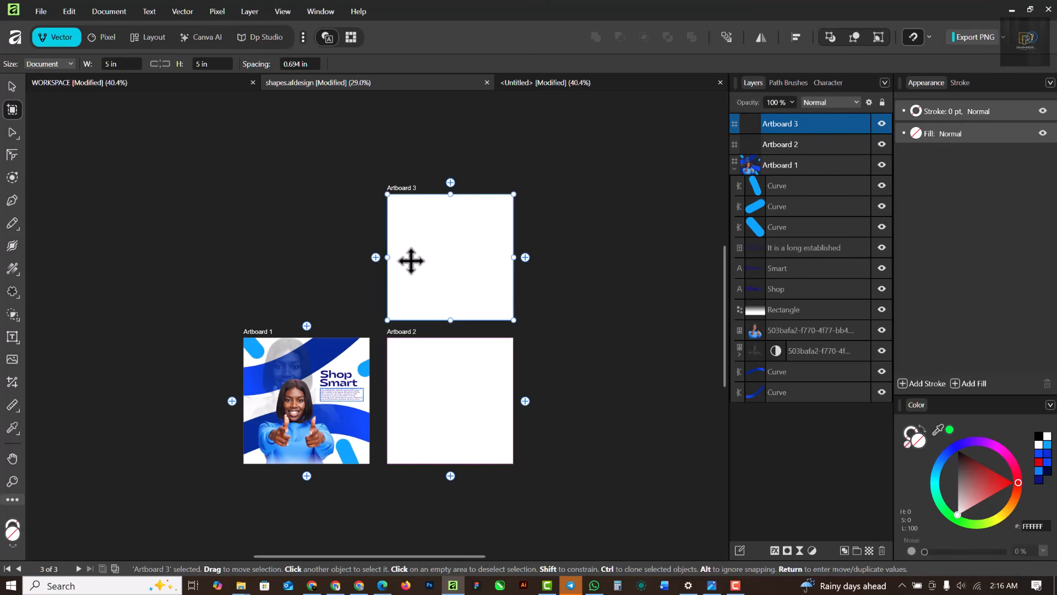
# Add a fourth artboard directly above Artboard 1, beside Artboard 3, and undo the stray edits made after it
pyautogui.click(375, 258)
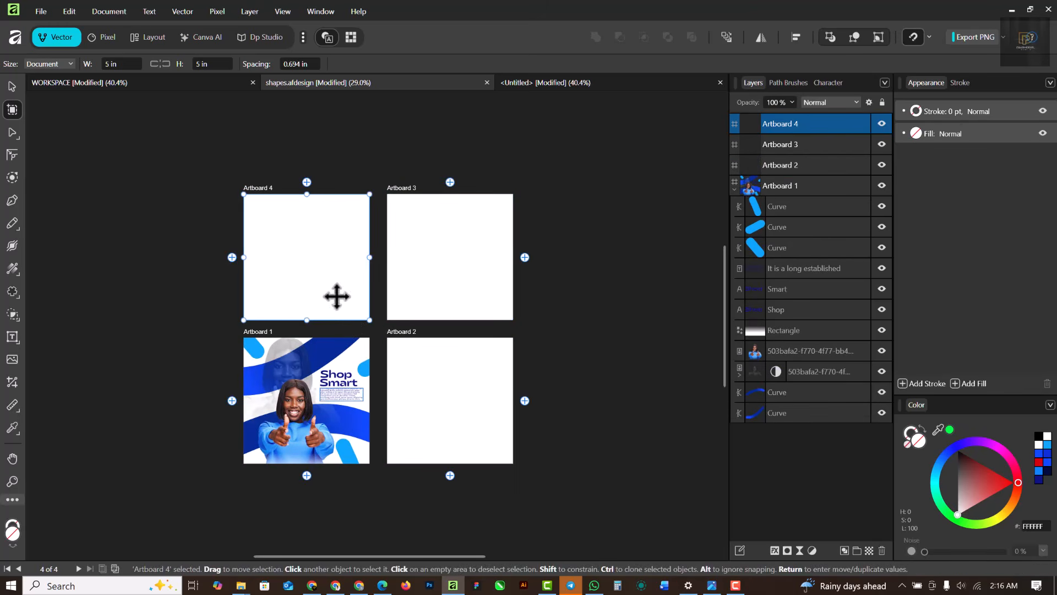
pyautogui.scroll(2, 263, 307)
pyautogui.scroll(-2, 267, 262)
pyautogui.scroll(2, 266, 253)
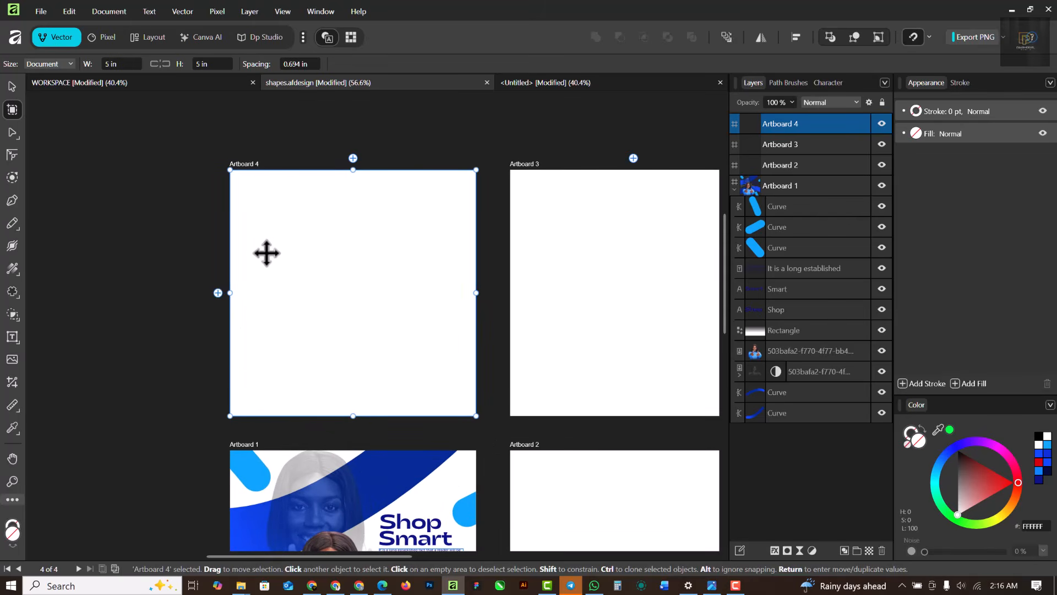
pyautogui.scroll(-2, 243, 241)
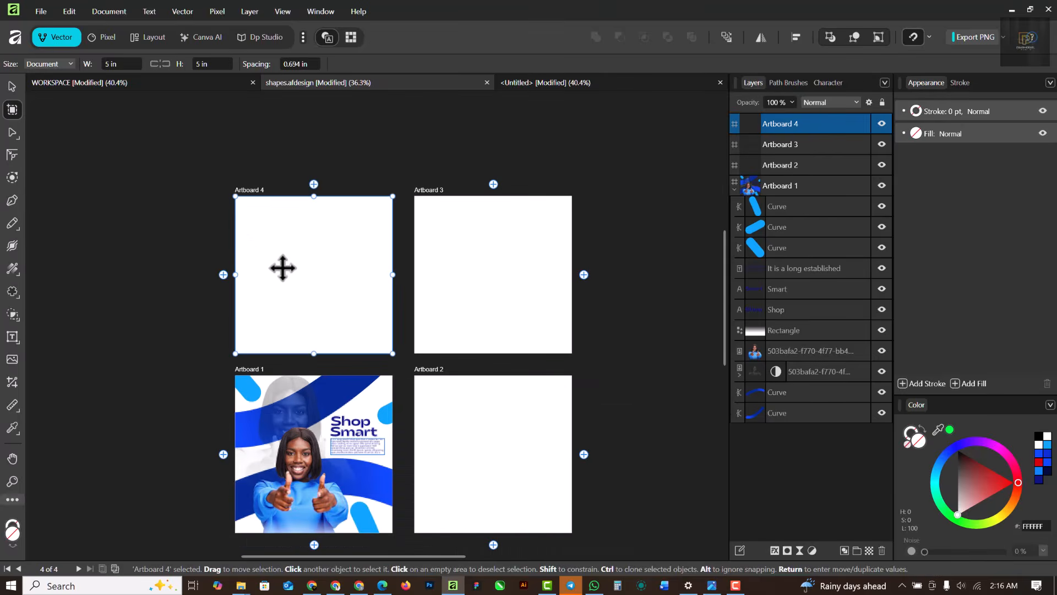
pyautogui.scroll(1, 285, 266)
pyautogui.hotkey('ctrl', 'z')
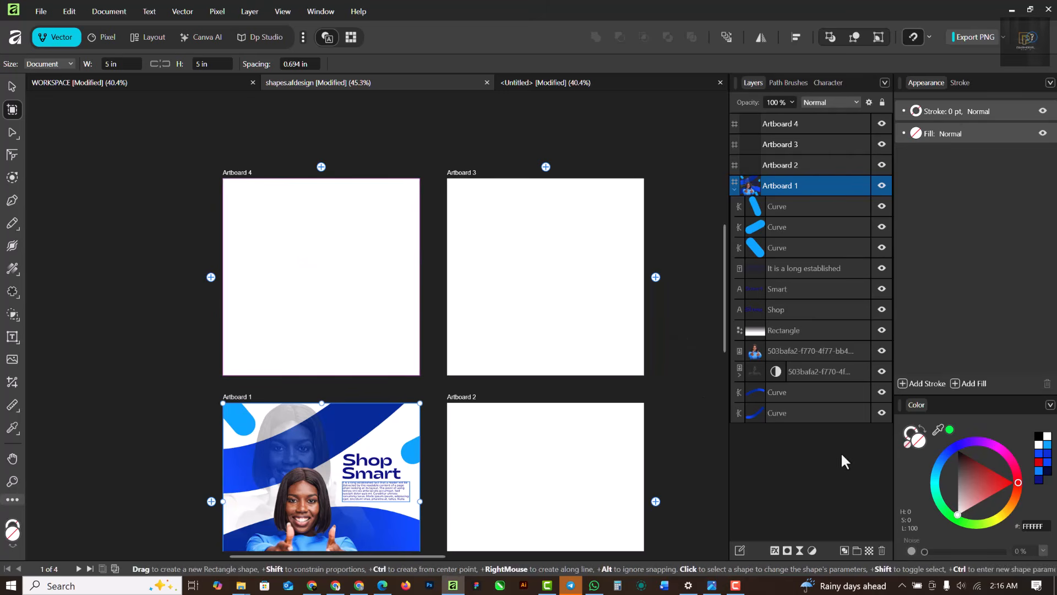
pyautogui.hotkey('ctrl', 'z')
pyautogui.hotkey('ctrl', 'z')
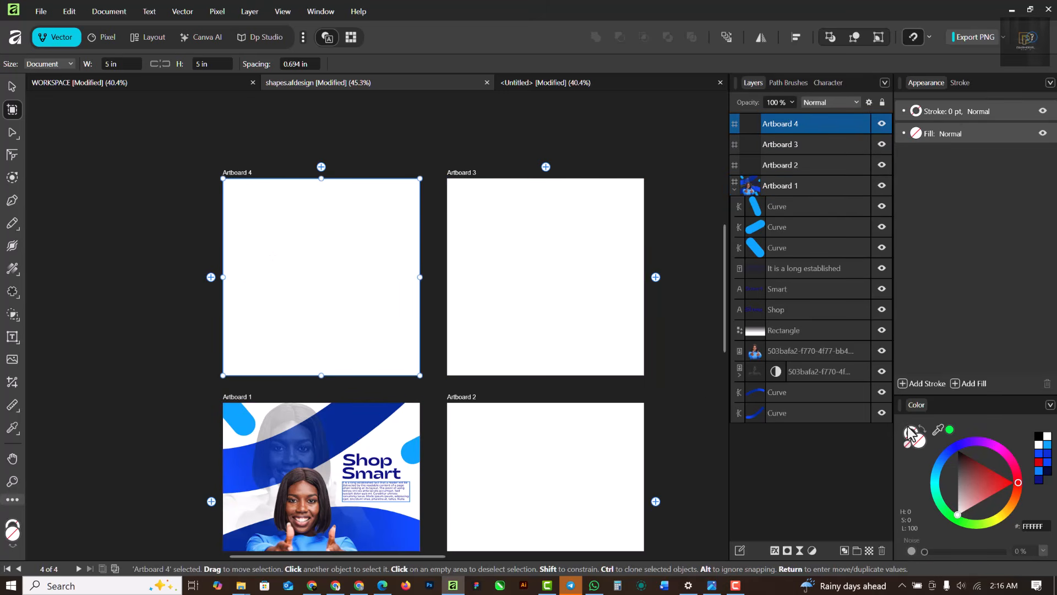
# Fill Artboard 4 with yellow FFCC00 and Artboard 3 with a muted beige A69F83
pyautogui.click(1006, 514)
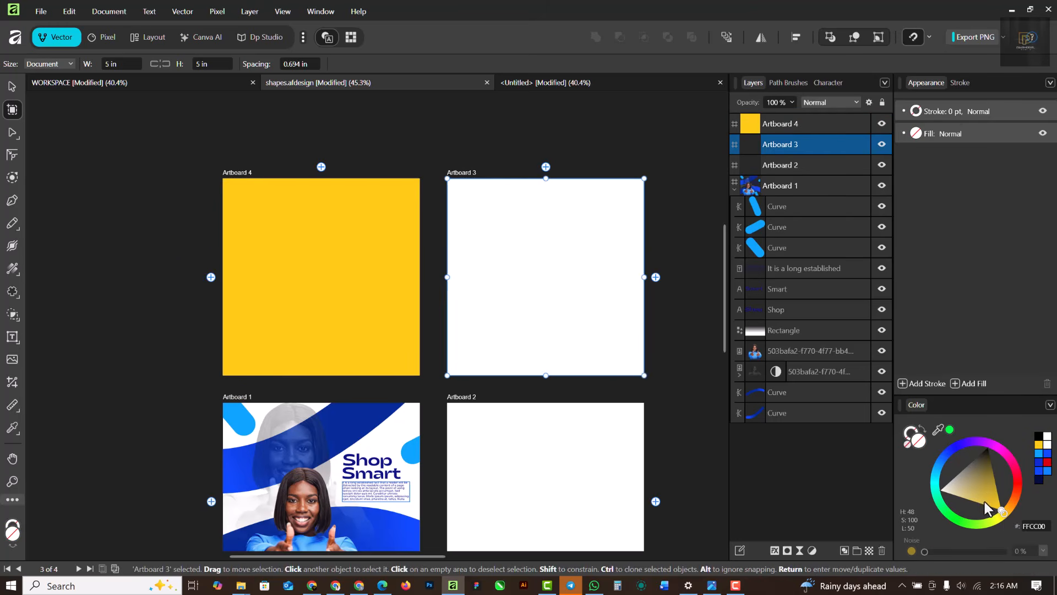
pyautogui.moveTo(989, 495); pyautogui.dragTo(966, 478)
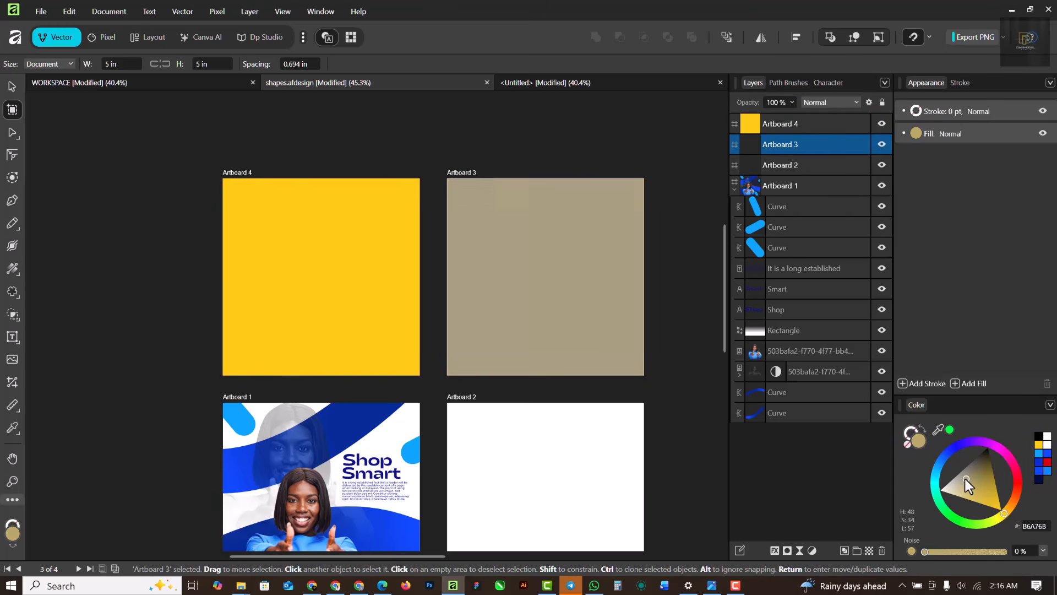
# Fill Artboard 2 with the dark blue 002B99 sampled from the ribbon shape in Artboard 1 with the colour picker
pyautogui.click(531, 456)
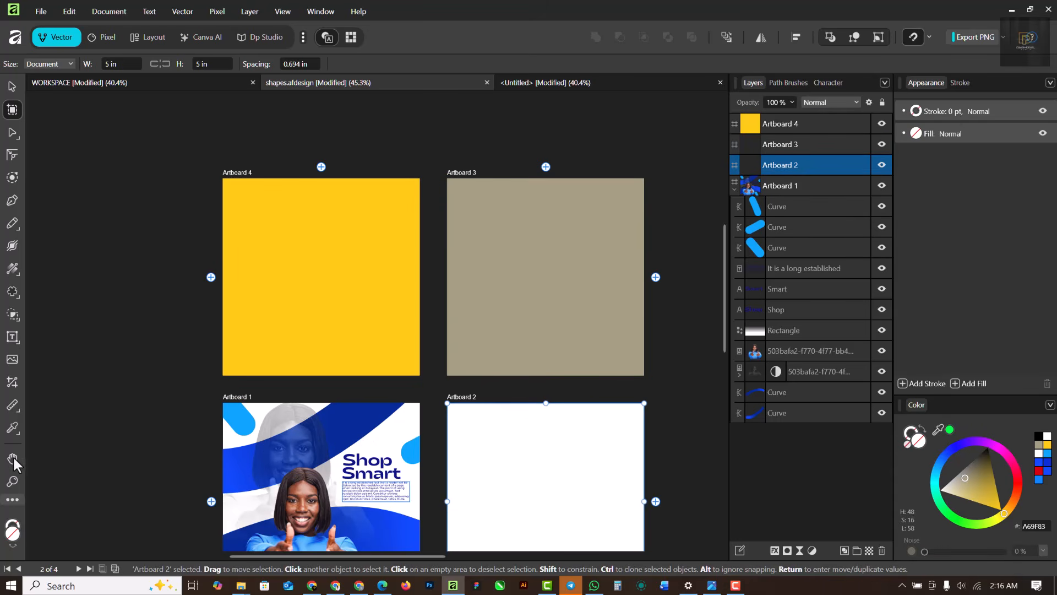
pyautogui.click(12, 428)
pyautogui.moveTo(339, 435); pyautogui.dragTo(351, 421)
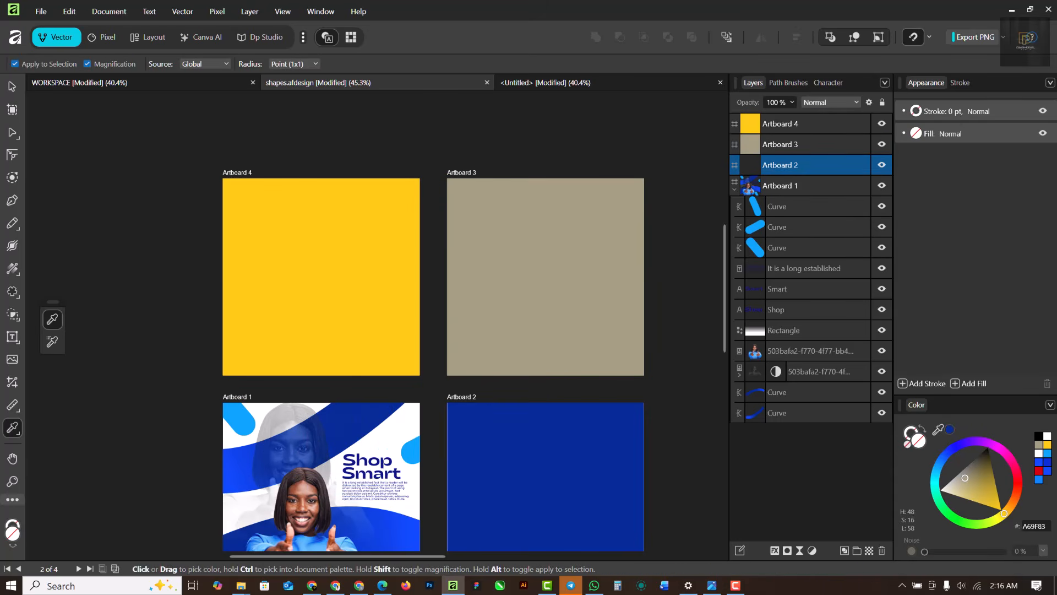
pyautogui.click(12, 86)
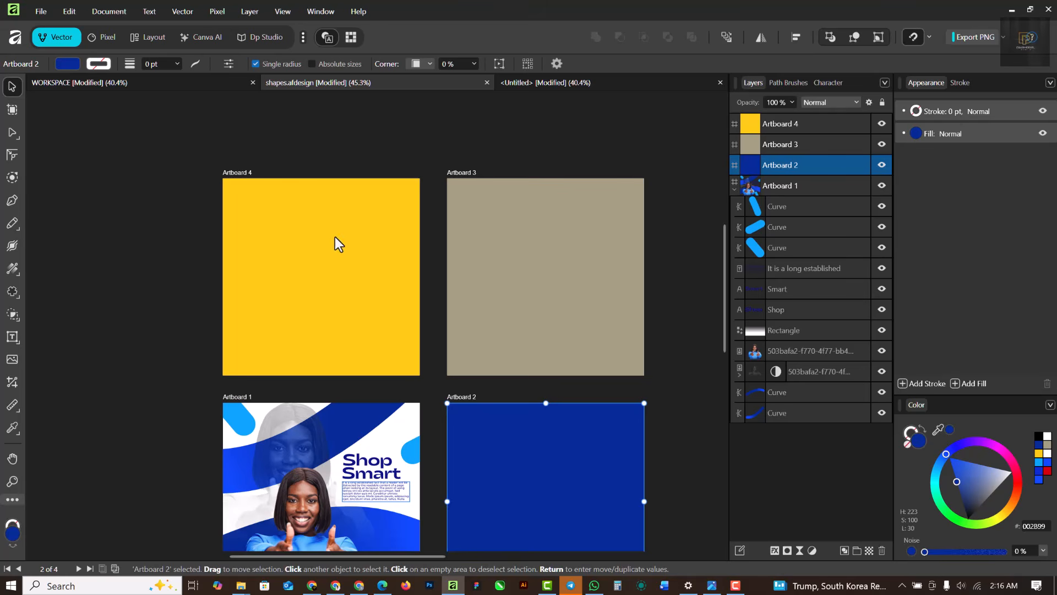
# Change the fill of Artboard 3 to white
pyautogui.scroll(-2, 399, 230)
pyautogui.click(511, 257)
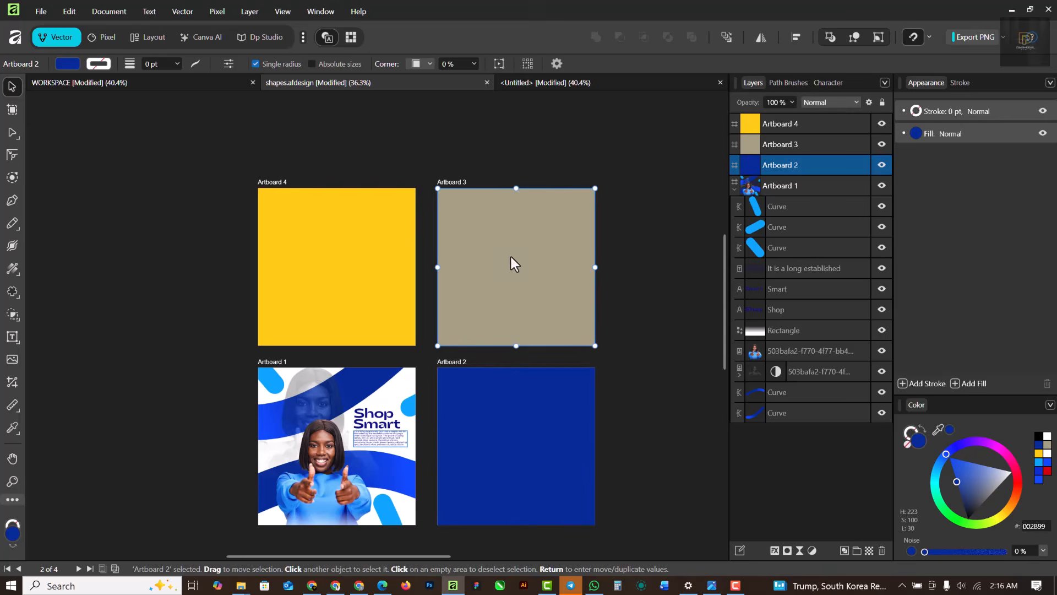
pyautogui.click(1047, 438)
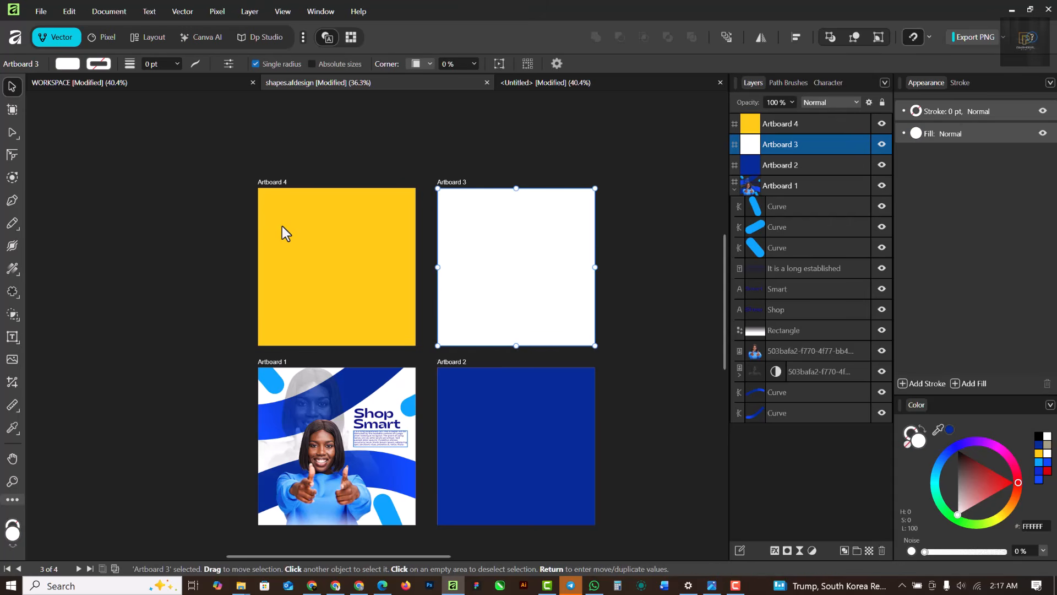
pyautogui.scroll(1, 282, 227)
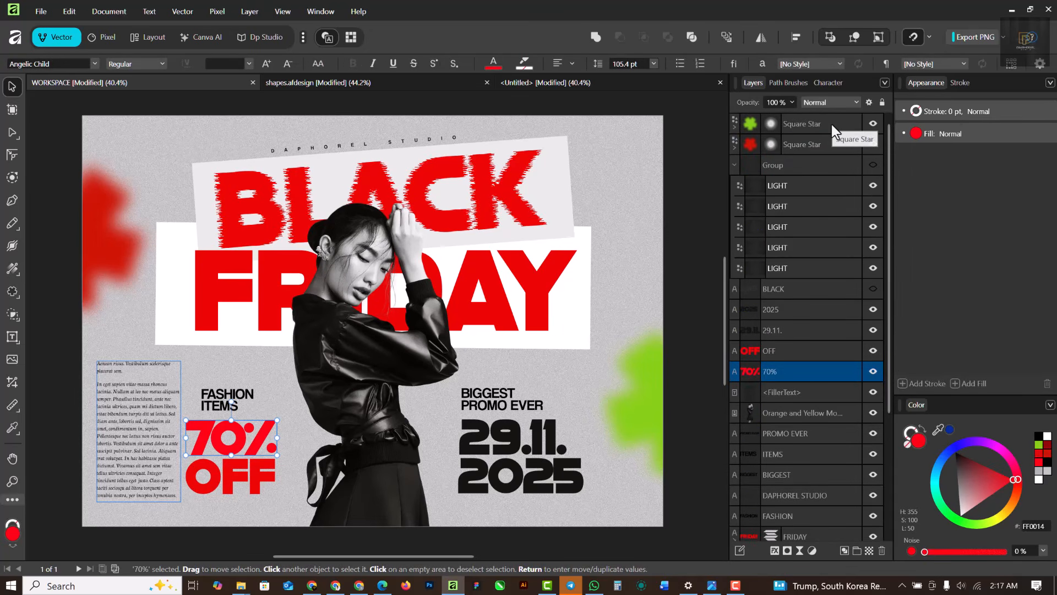
# In the WORKSPACE document, collapse the group of LIGHT layers and make the group visible
pyautogui.click(805, 188)
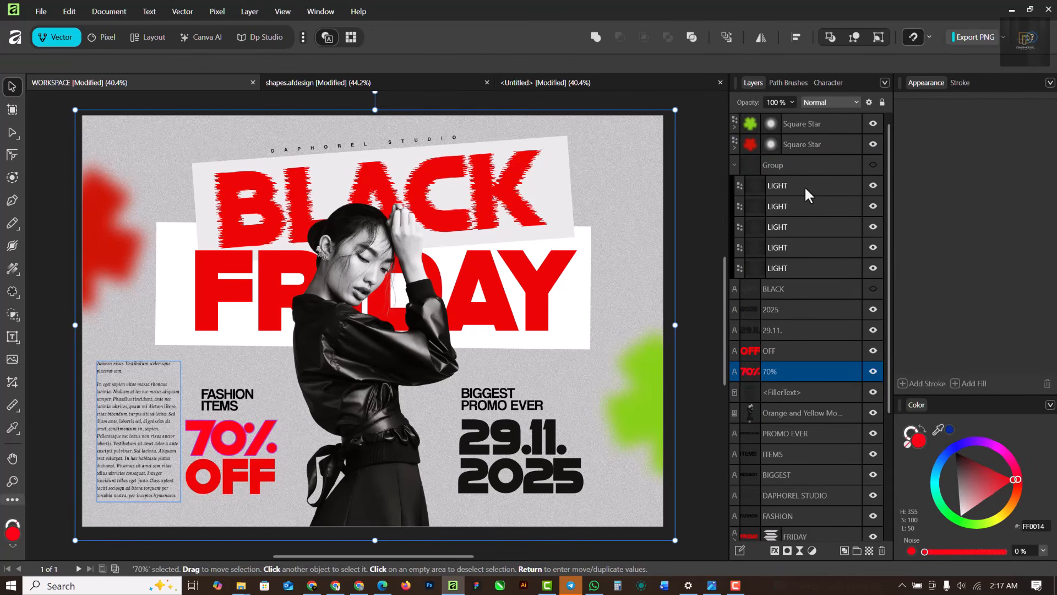
pyautogui.click(733, 164)
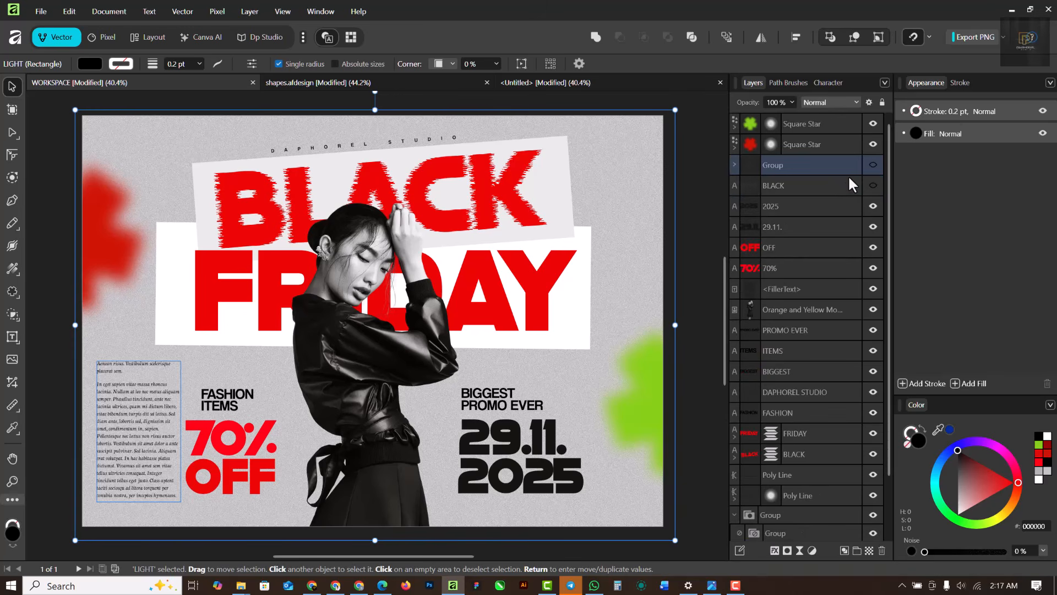
pyautogui.click(874, 166)
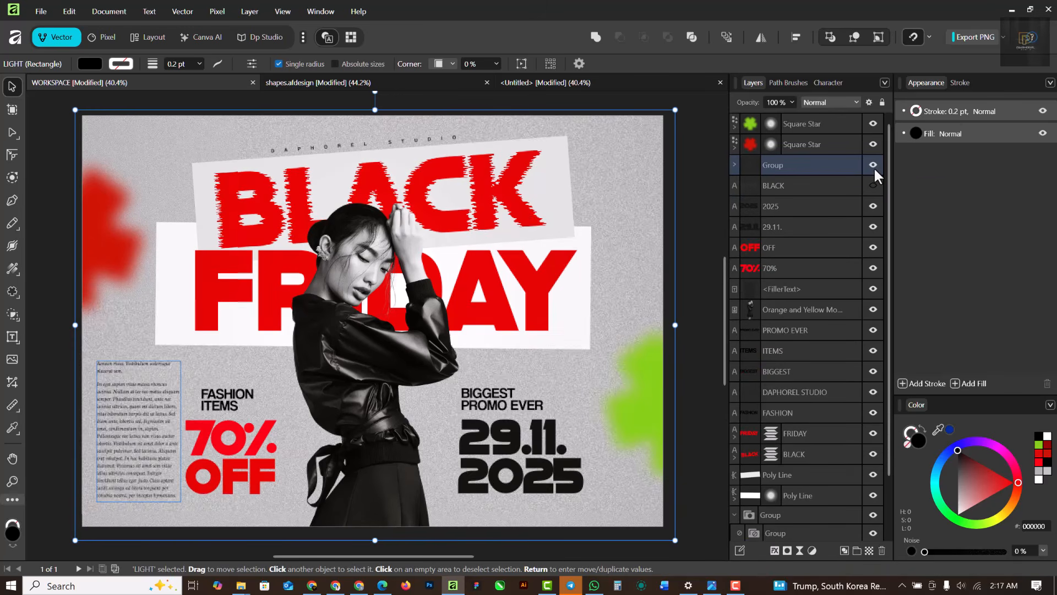
# Set the opacity of the LIGHT layers' group to 72%
pyautogui.click(833, 164)
pyautogui.click(792, 102)
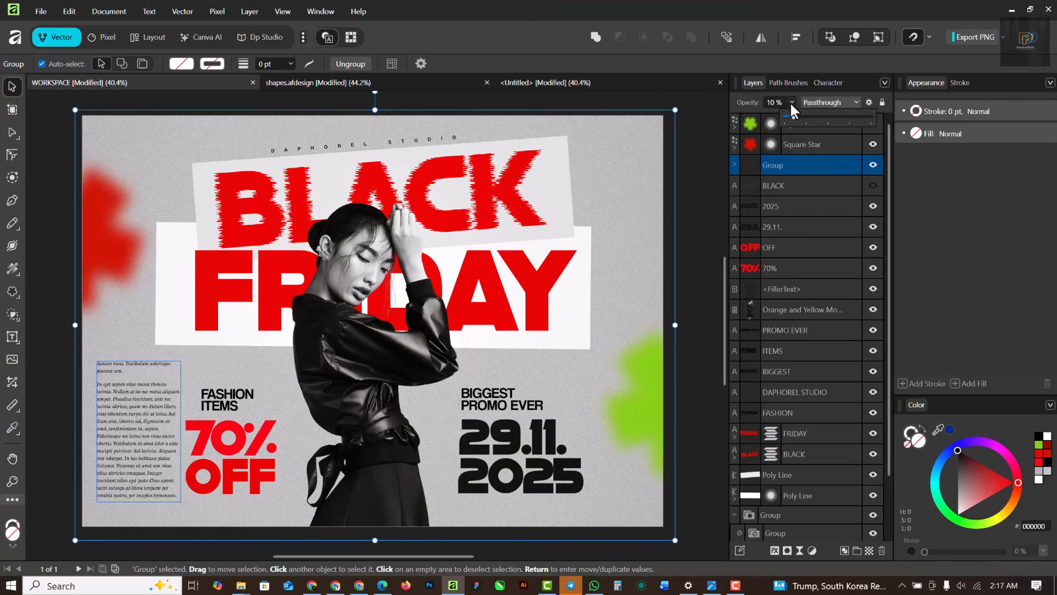
pyautogui.moveTo(788, 115); pyautogui.dragTo(849, 114)
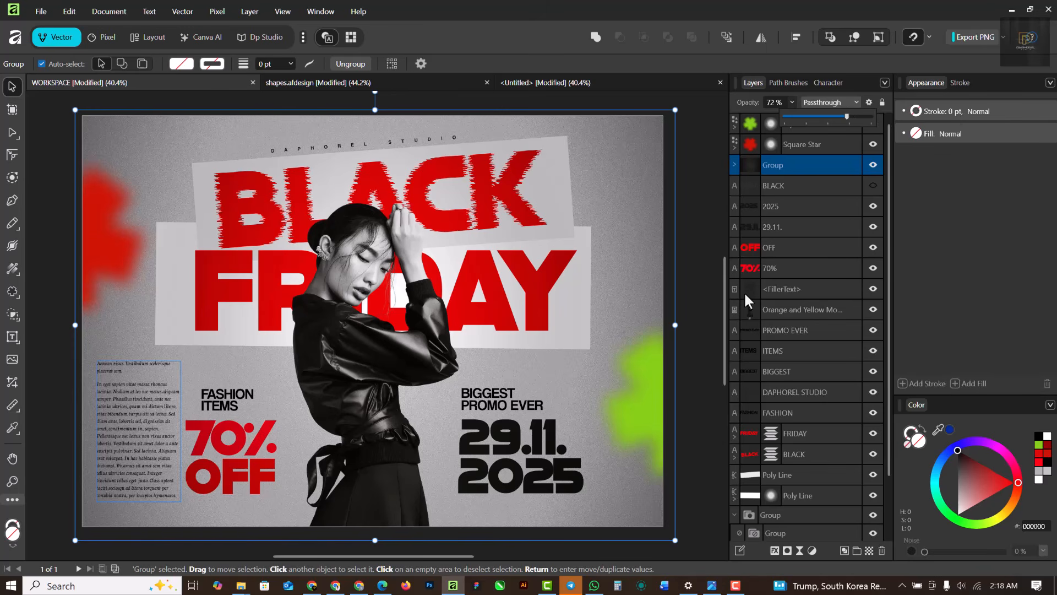
# Switch to the web browser showing the Affinity download page
pyautogui.click(311, 585)
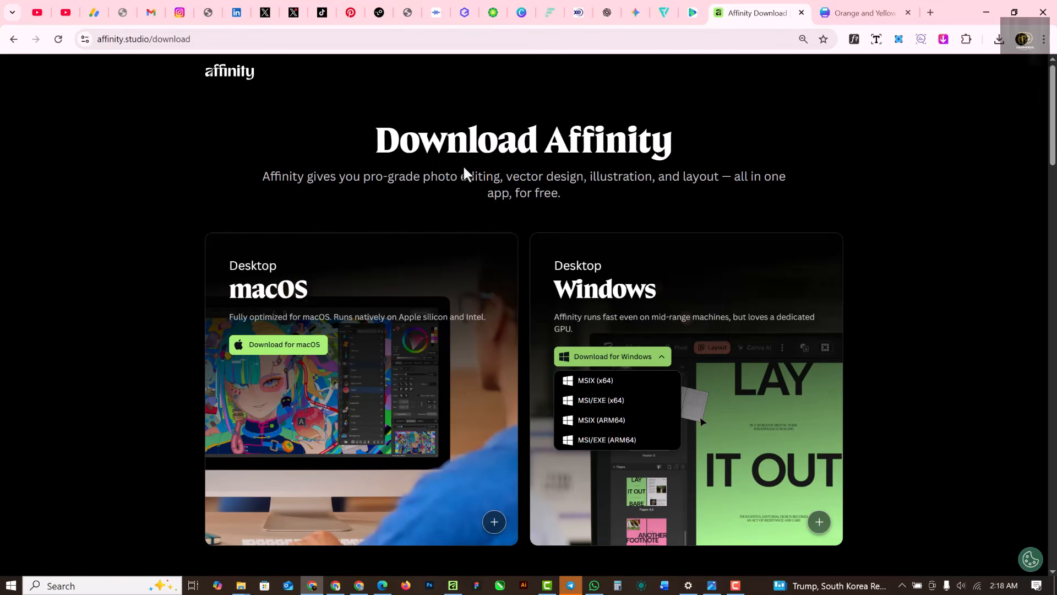